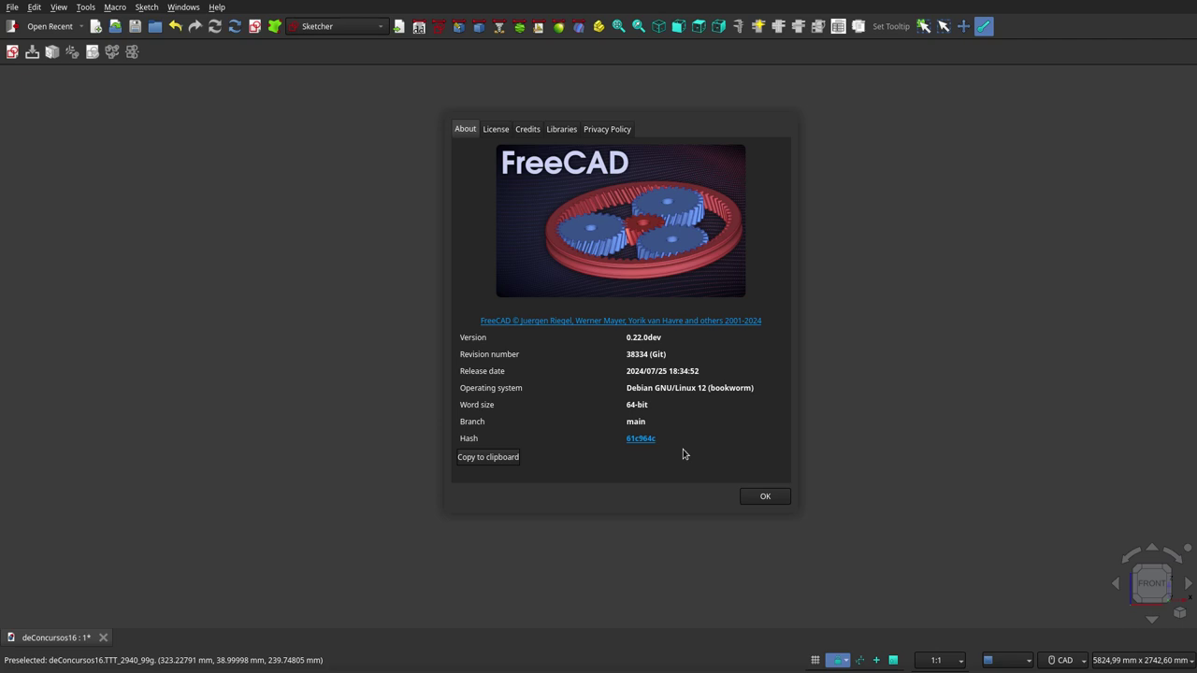
Step: Dismiss the About FreeCAD window to reveal the pump body reference drawing
key(Escape)
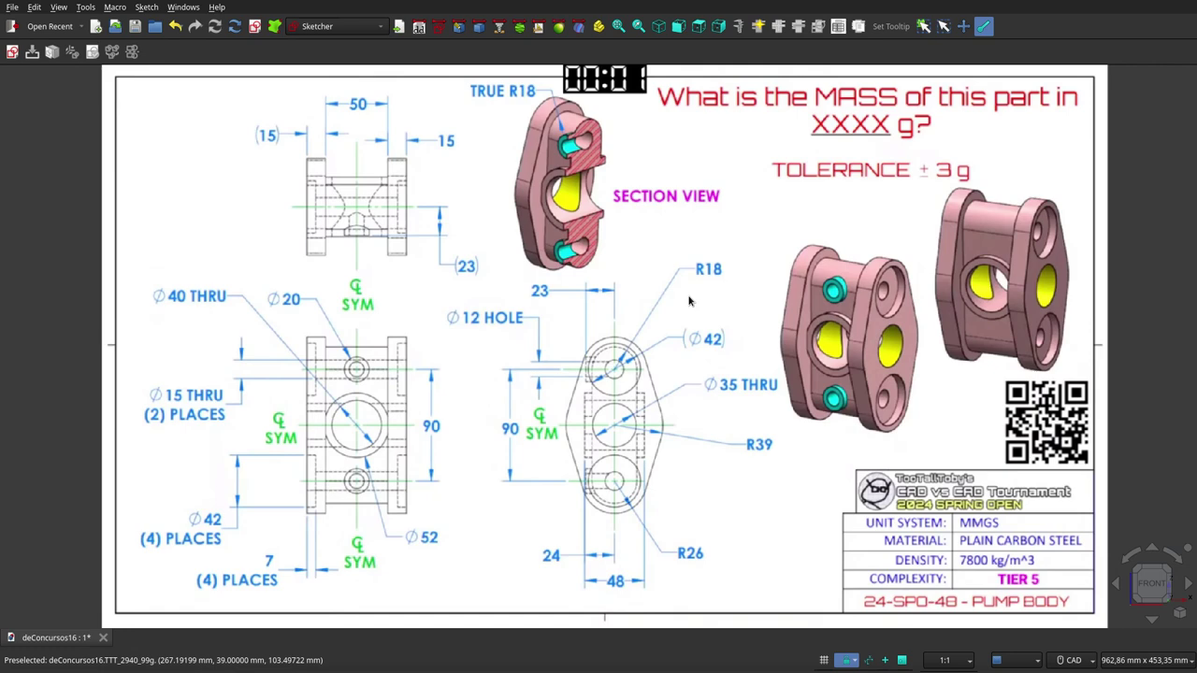
Step: Show the model tree and highlight the front sketch over the drawing
key(F3)
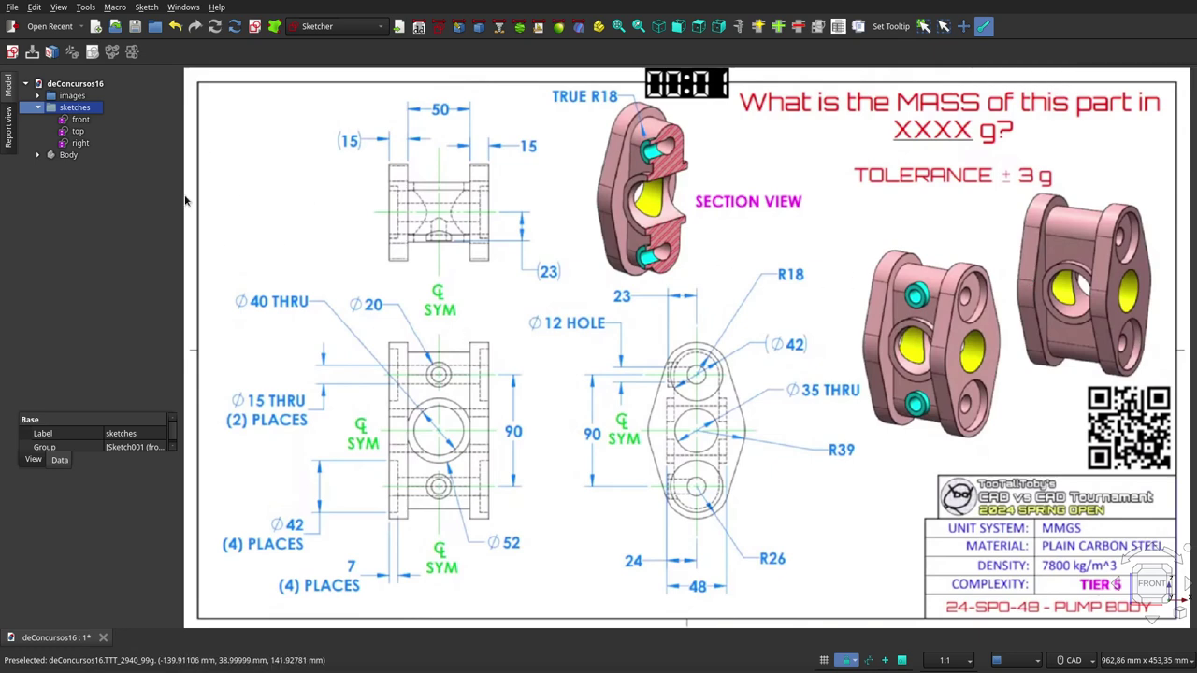
click(82, 120)
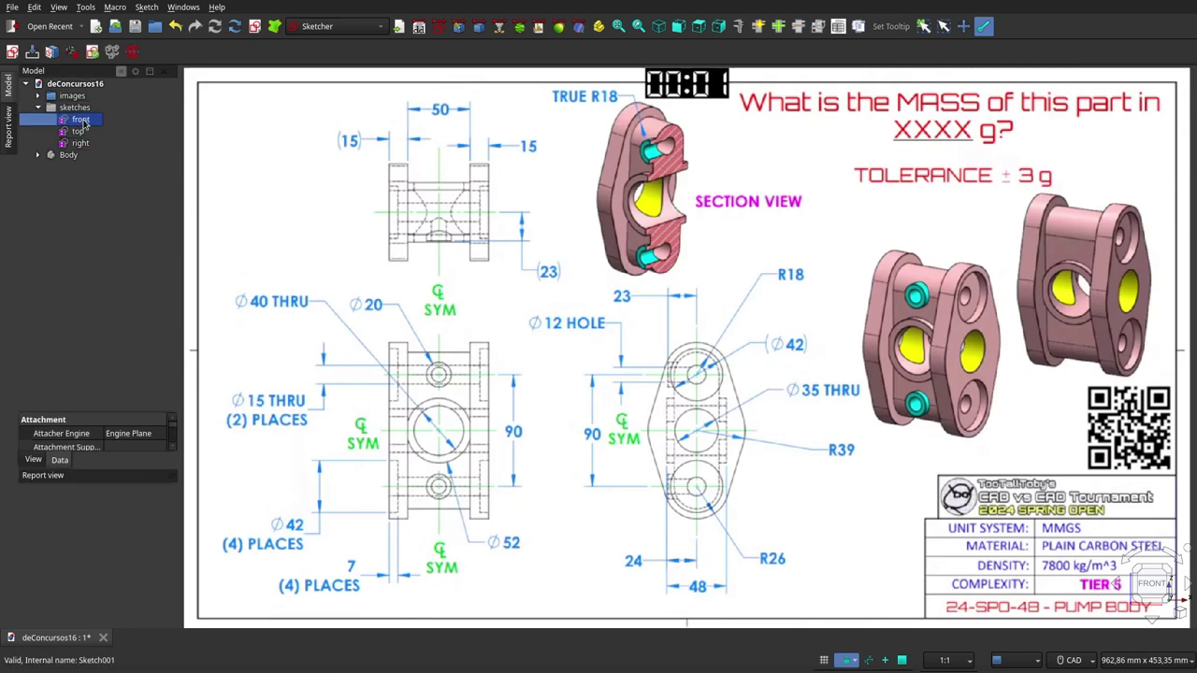
click(537, 384)
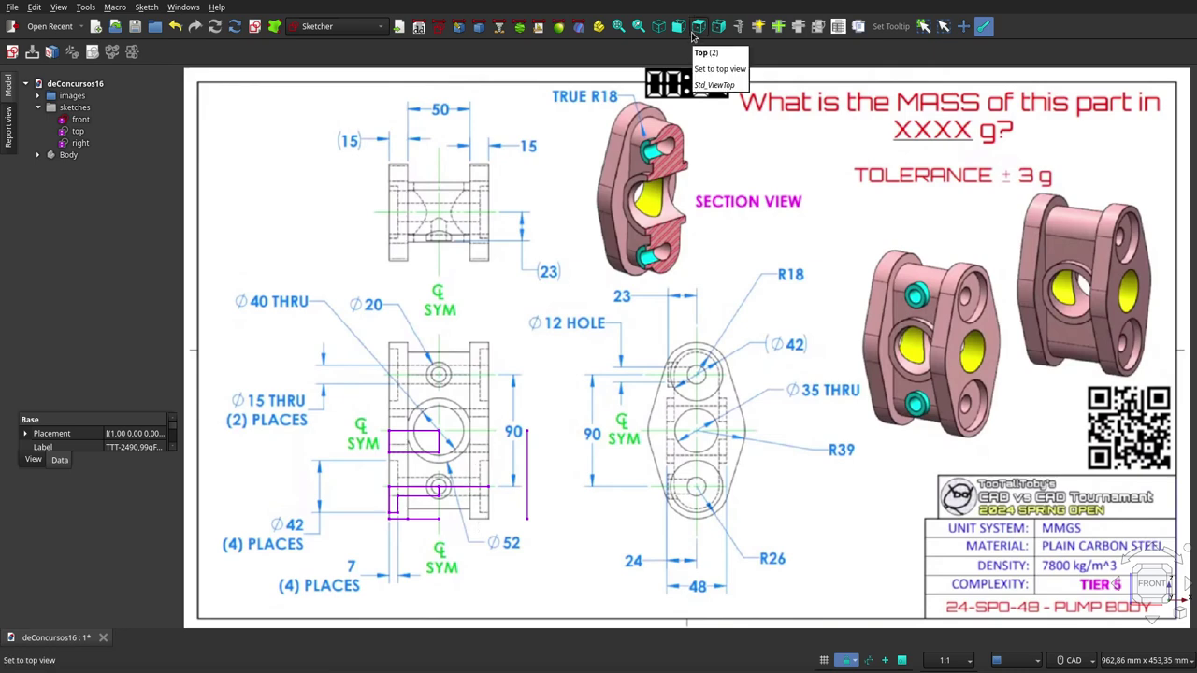
click(81, 119)
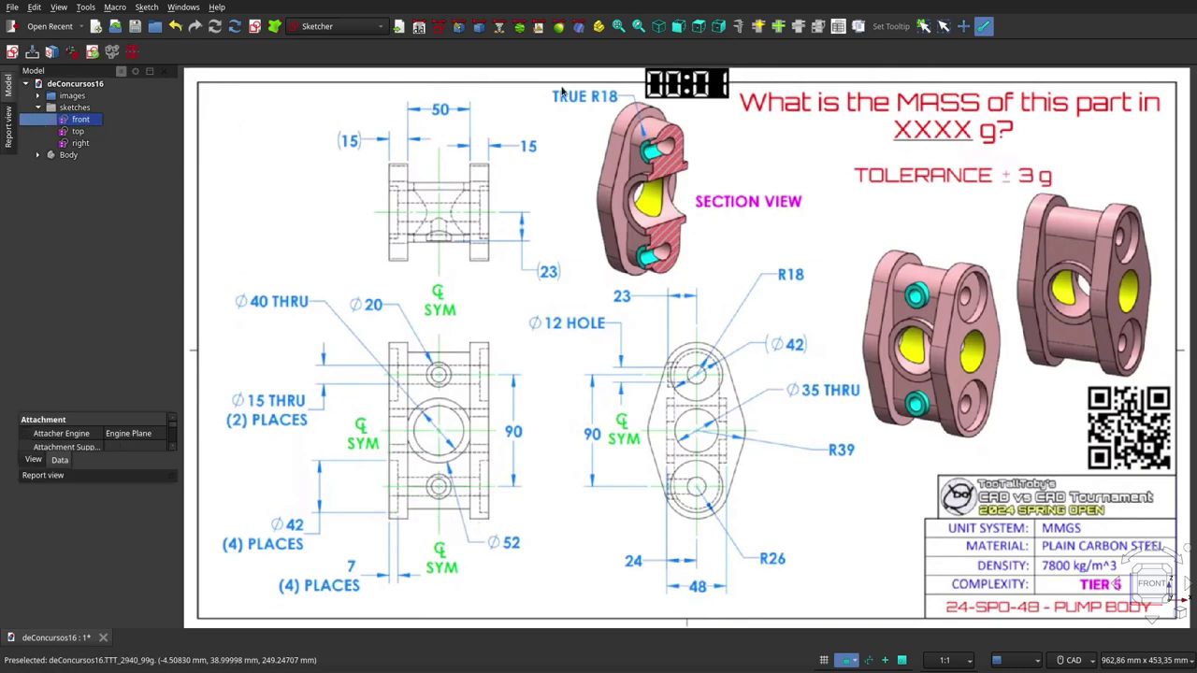
Step: View the drawing from the top and inspect the top sketch
click(697, 34)
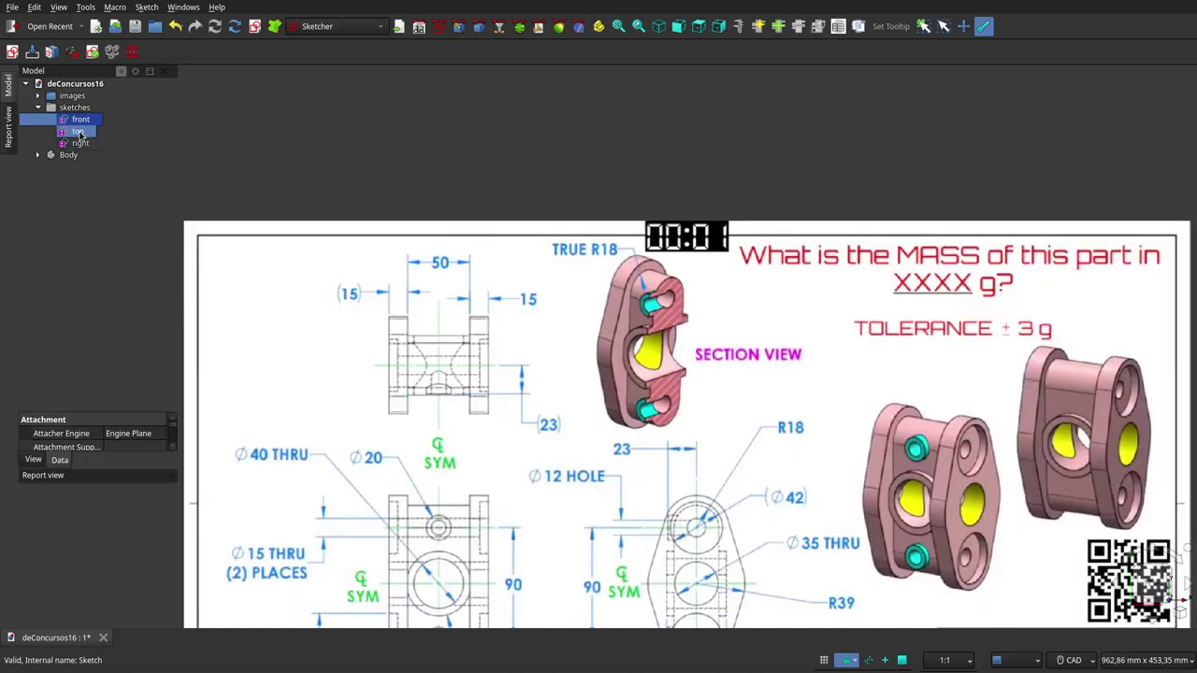
click(79, 132)
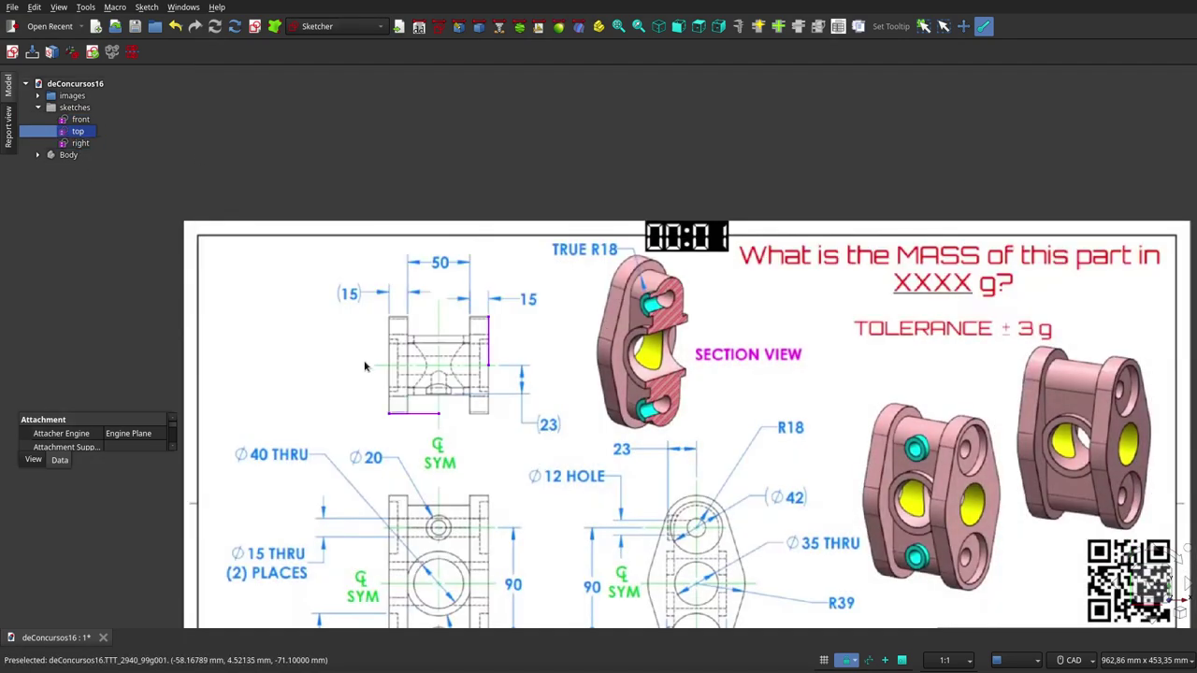
click(354, 447)
scroll(456, 410, up, 2)
scroll(458, 409, up, 1)
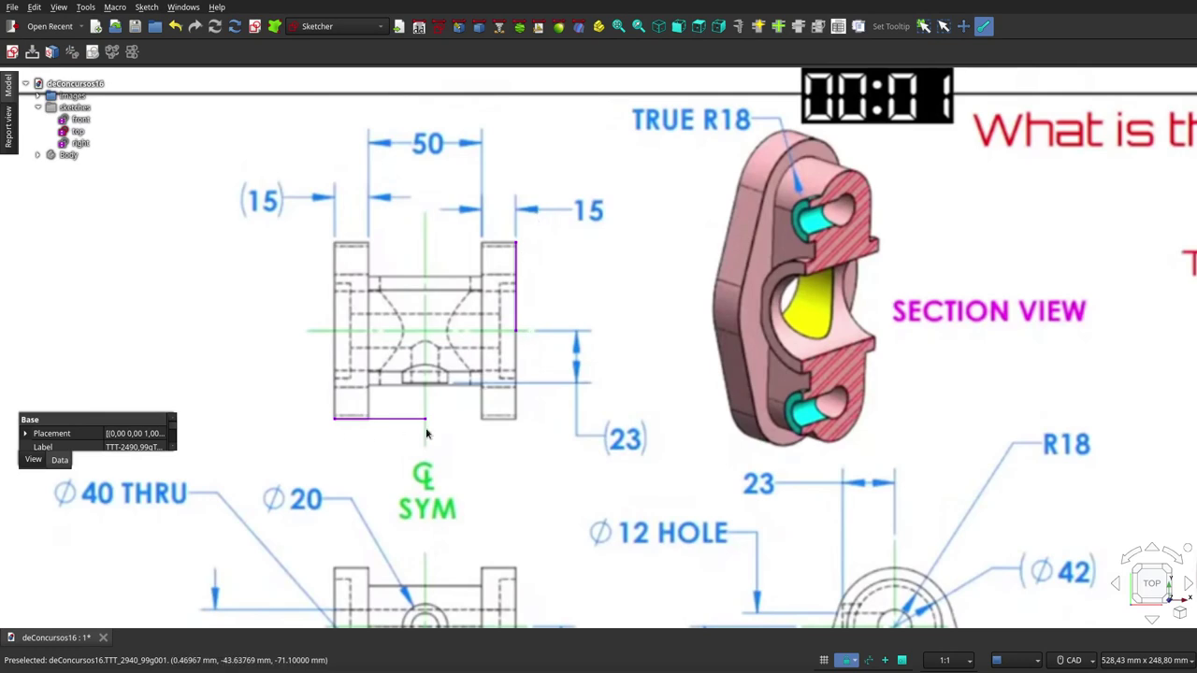
scroll(430, 433, down, 2)
scroll(430, 432, down, 1)
scroll(417, 412, up, 1)
scroll(416, 234, down, 1)
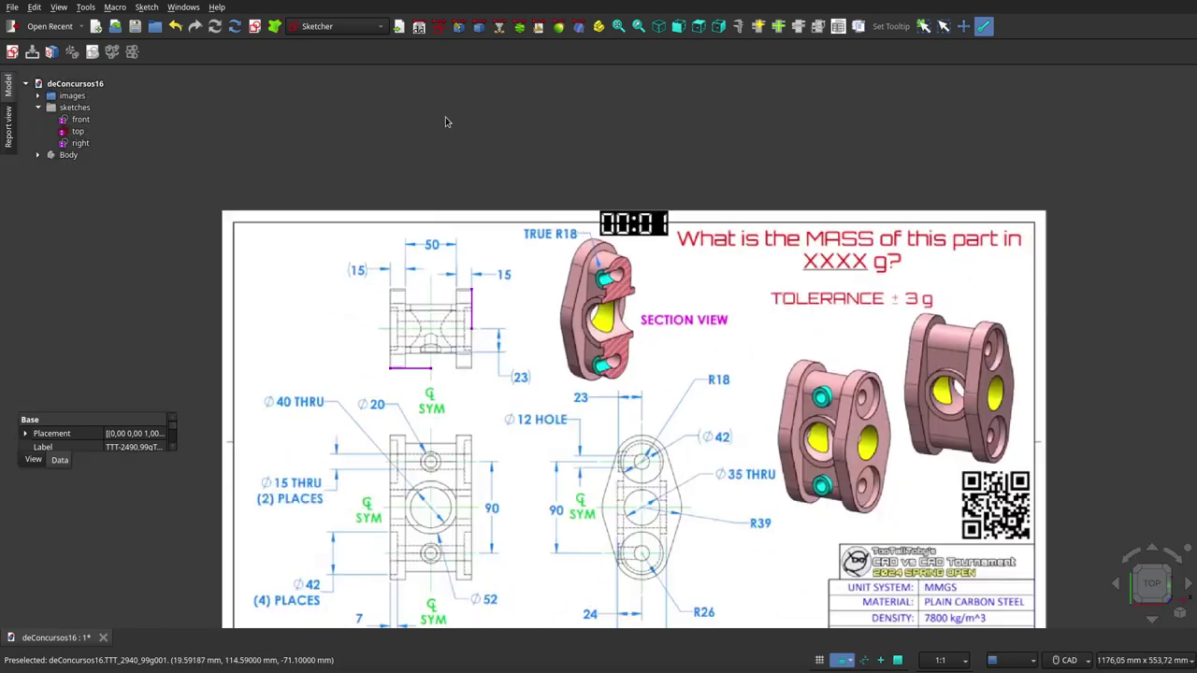
scroll(529, 372, up, 1)
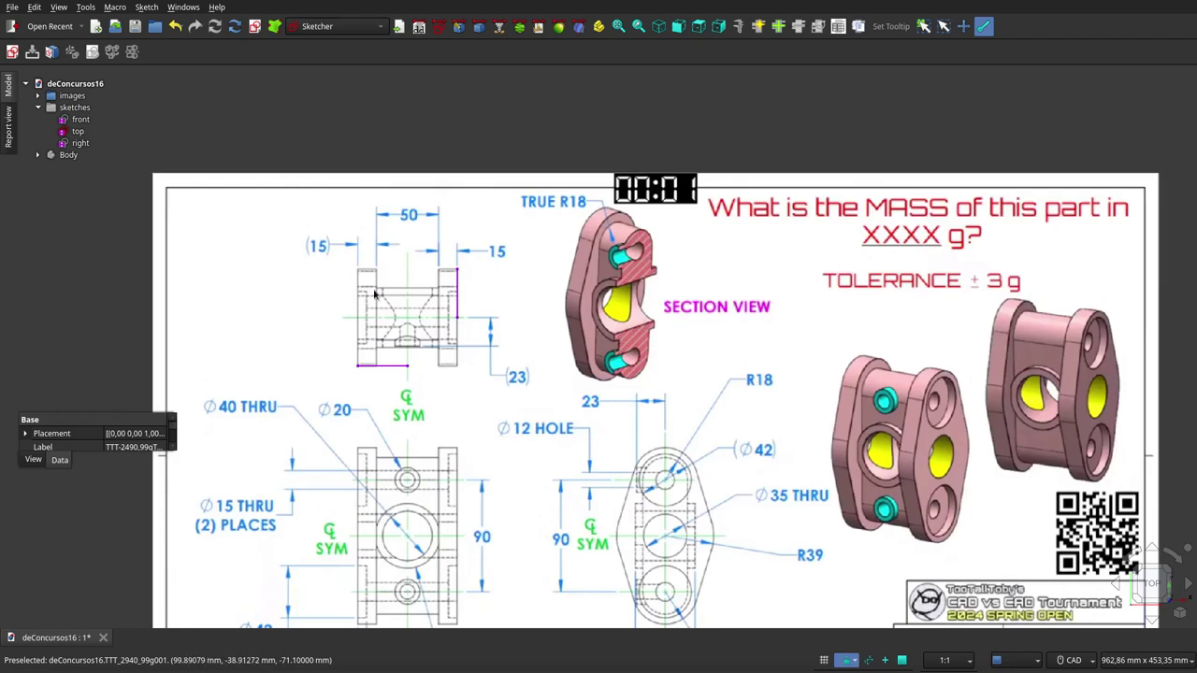
click(78, 132)
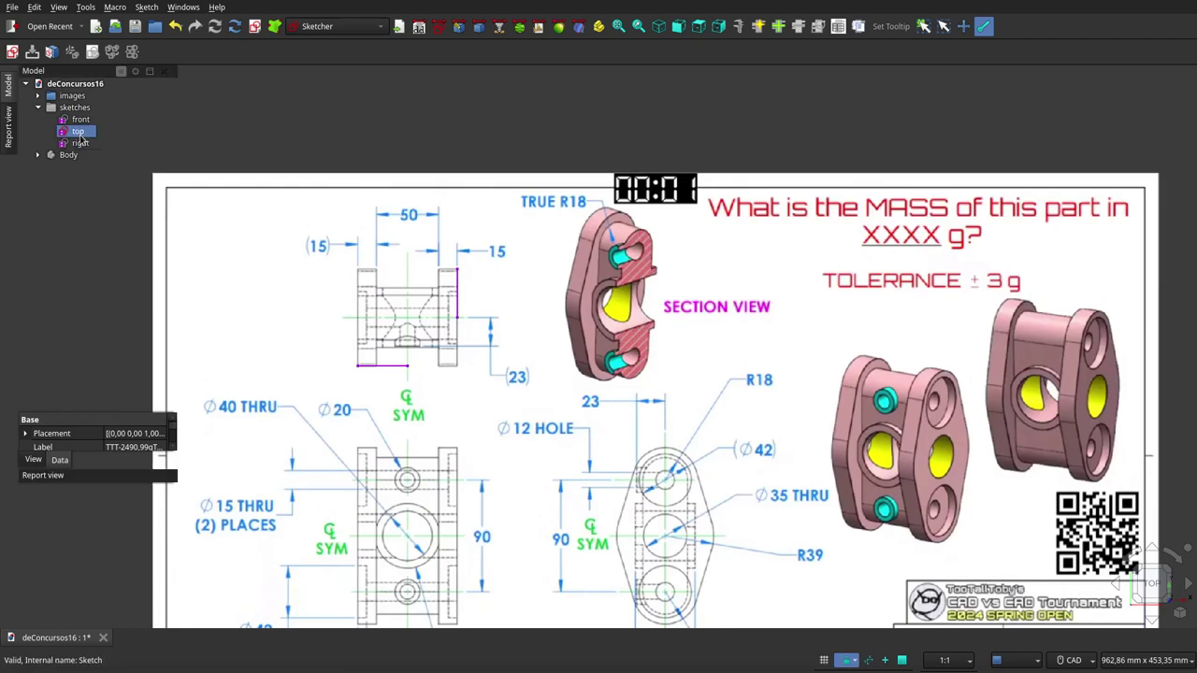
Step: View the drawing from the right side and inspect the right sketch
click(717, 30)
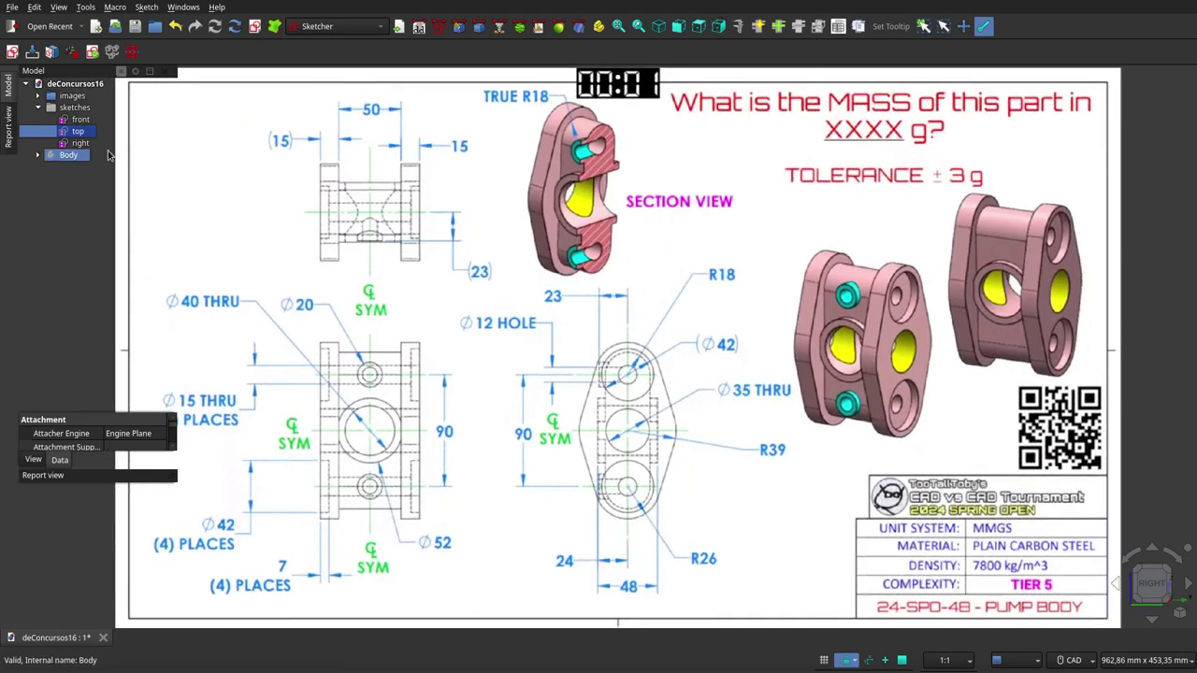
click(81, 143)
click(642, 541)
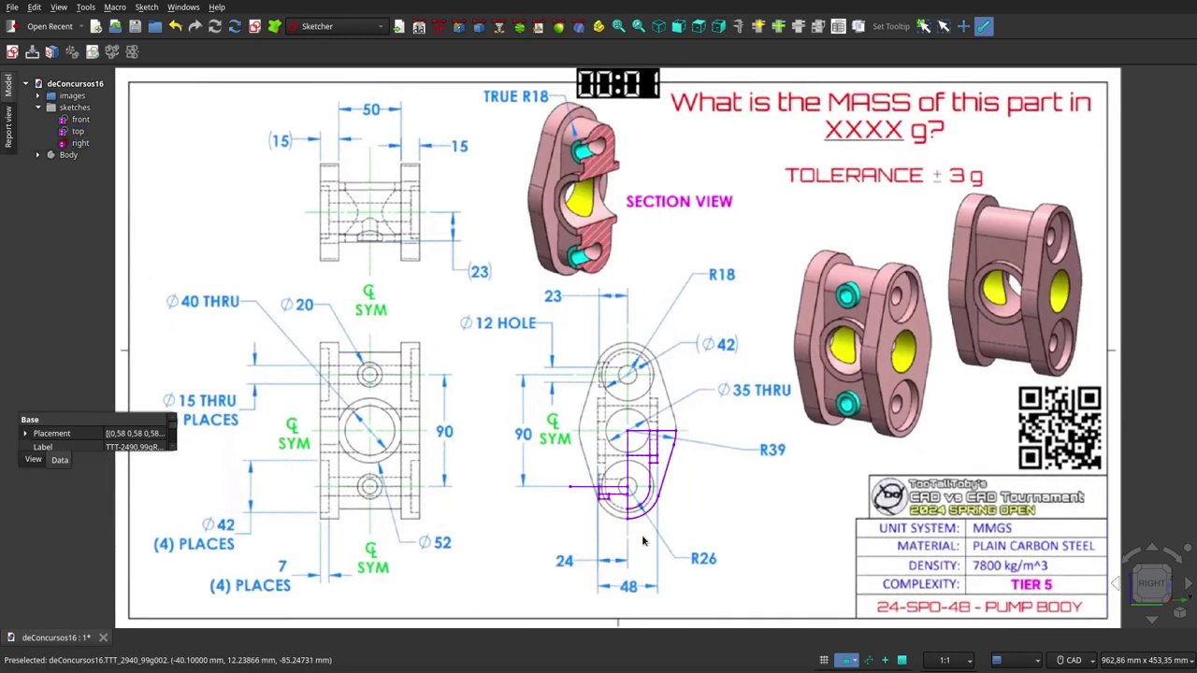
scroll(641, 540, up, 5)
scroll(642, 541, down, 2)
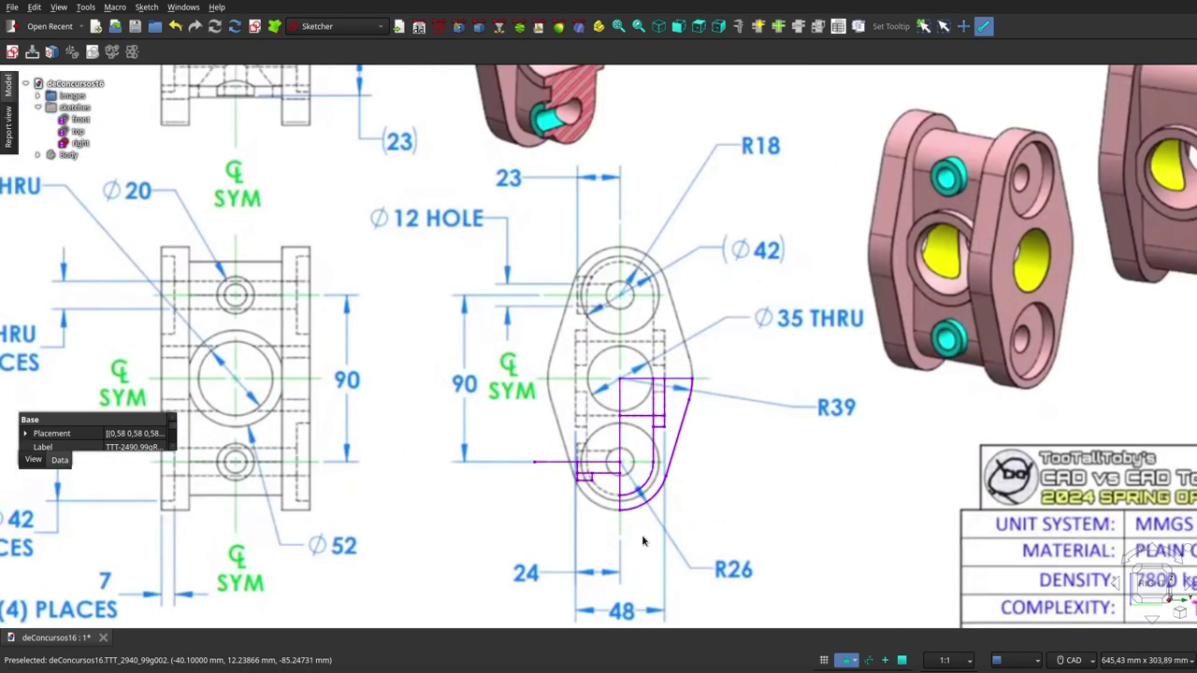
scroll(525, 320, down, 2)
scroll(526, 320, down, 1)
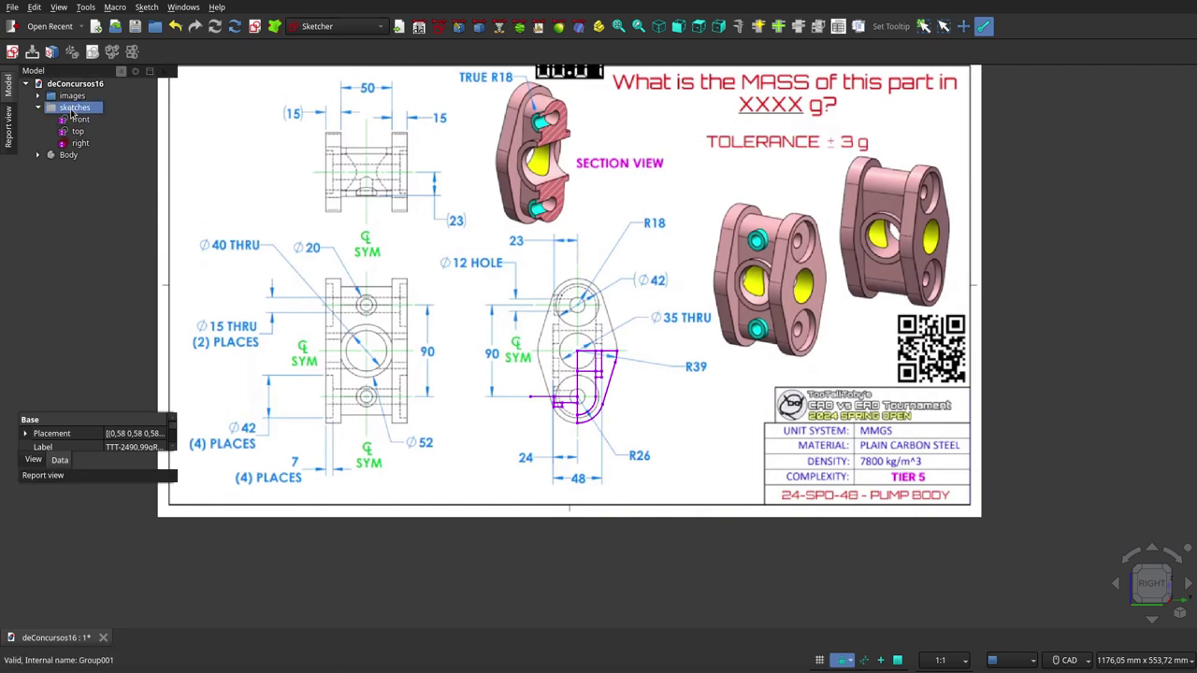
Step: Inspect the front, top and right sketches isometrically, then return to front view
click(72, 110)
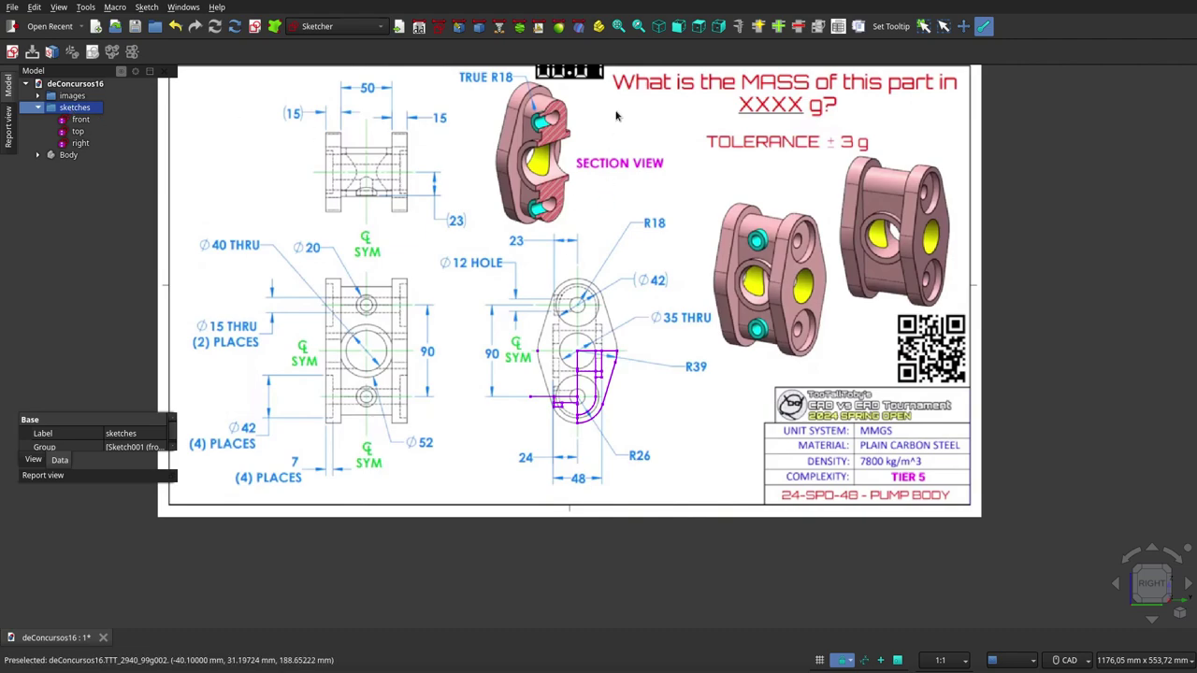
click(660, 31)
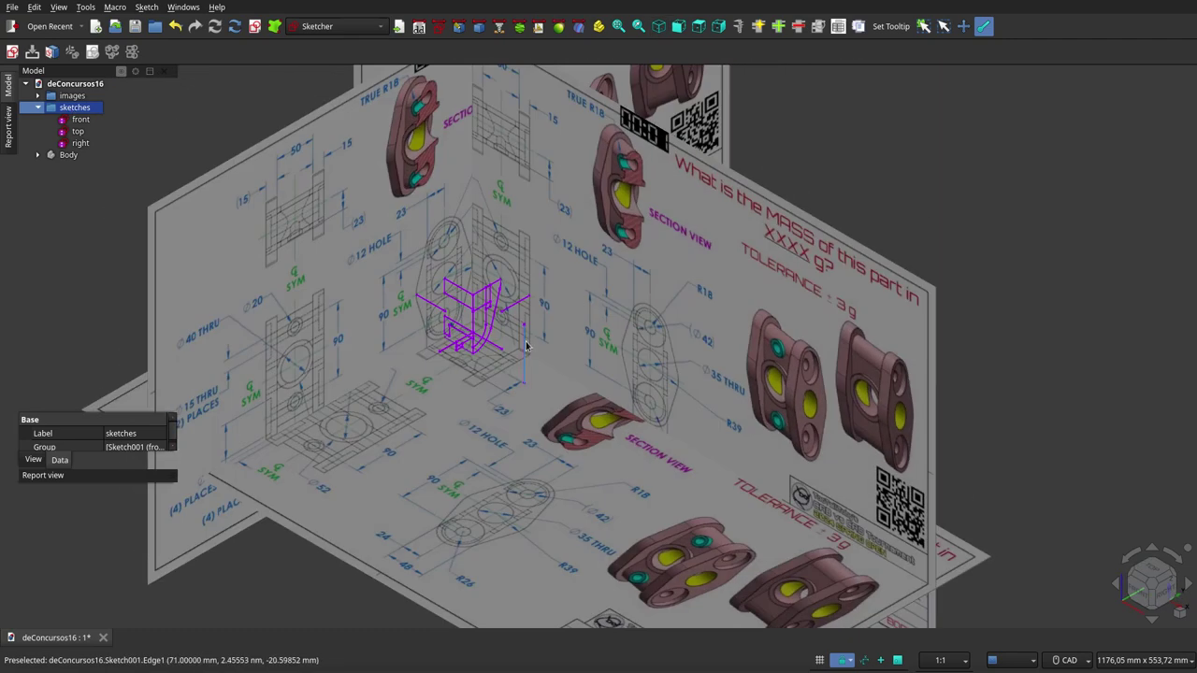
scroll(499, 339, up, 5)
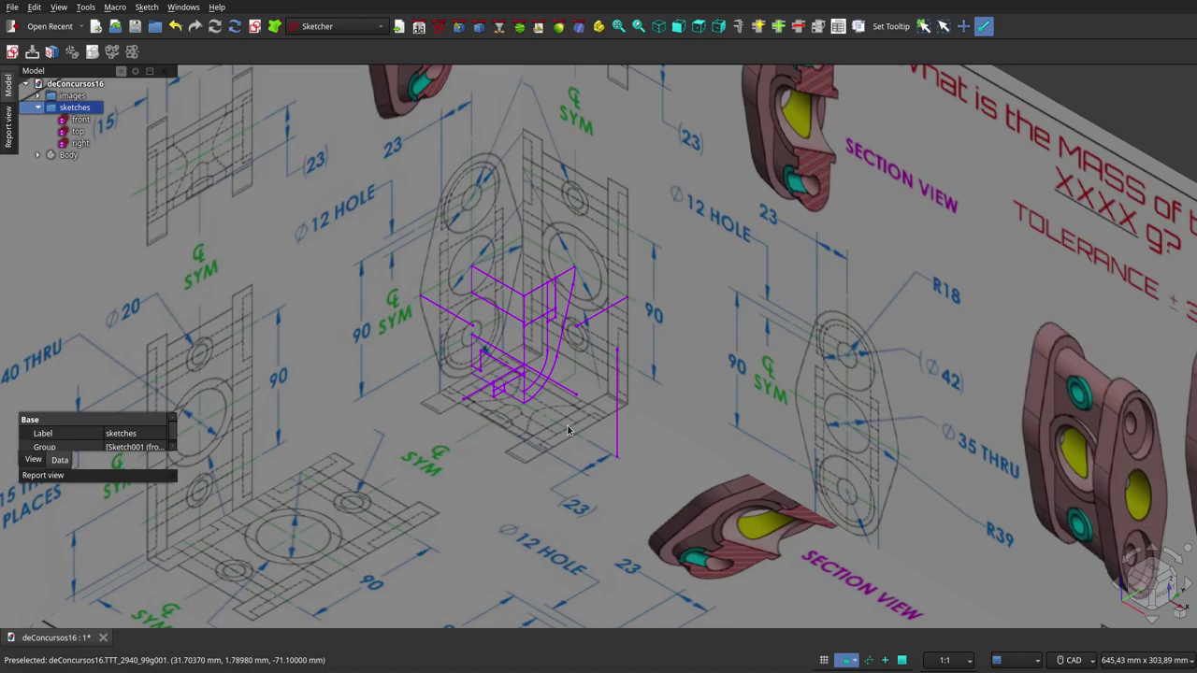
mouse_move(568, 430)
middle_down()
mouse_move(539, 404)
mouse_move(560, 439)
mouse_move(560, 385)
mouse_move(663, 412)
mouse_move(629, 454)
mouse_move(571, 435)
mouse_move(671, 377)
mouse_move(614, 451)
mouse_move(493, 395)
mouse_move(686, 409)
mouse_move(619, 413)
middle_up()
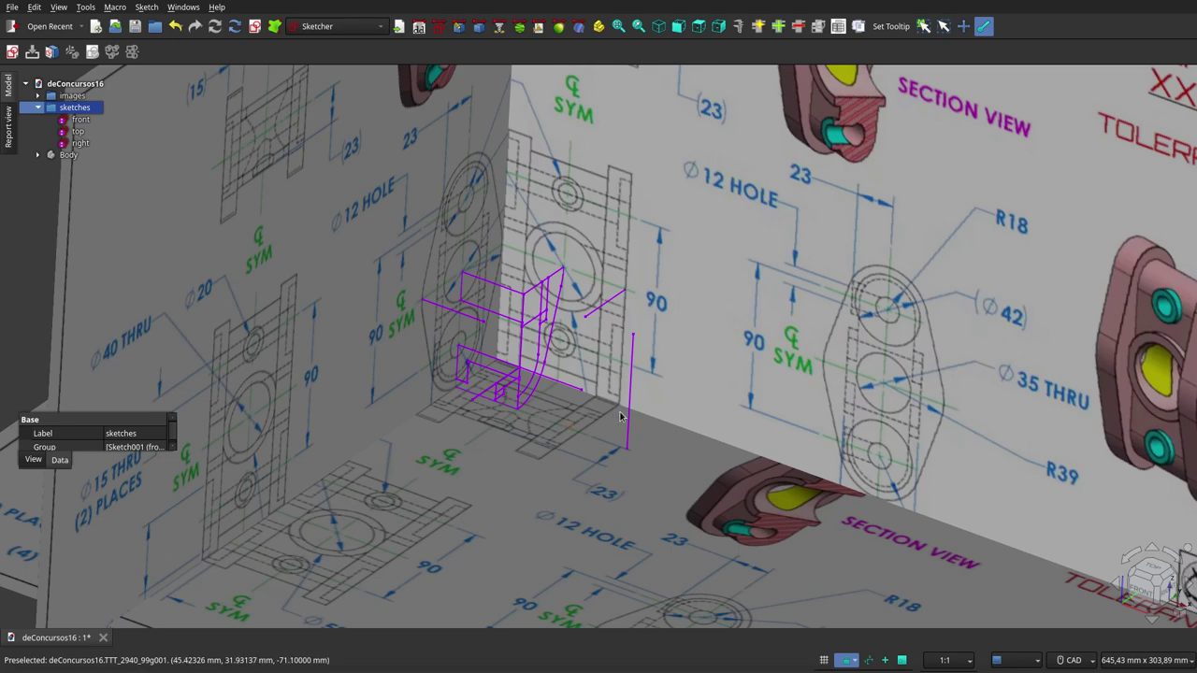
key(1)
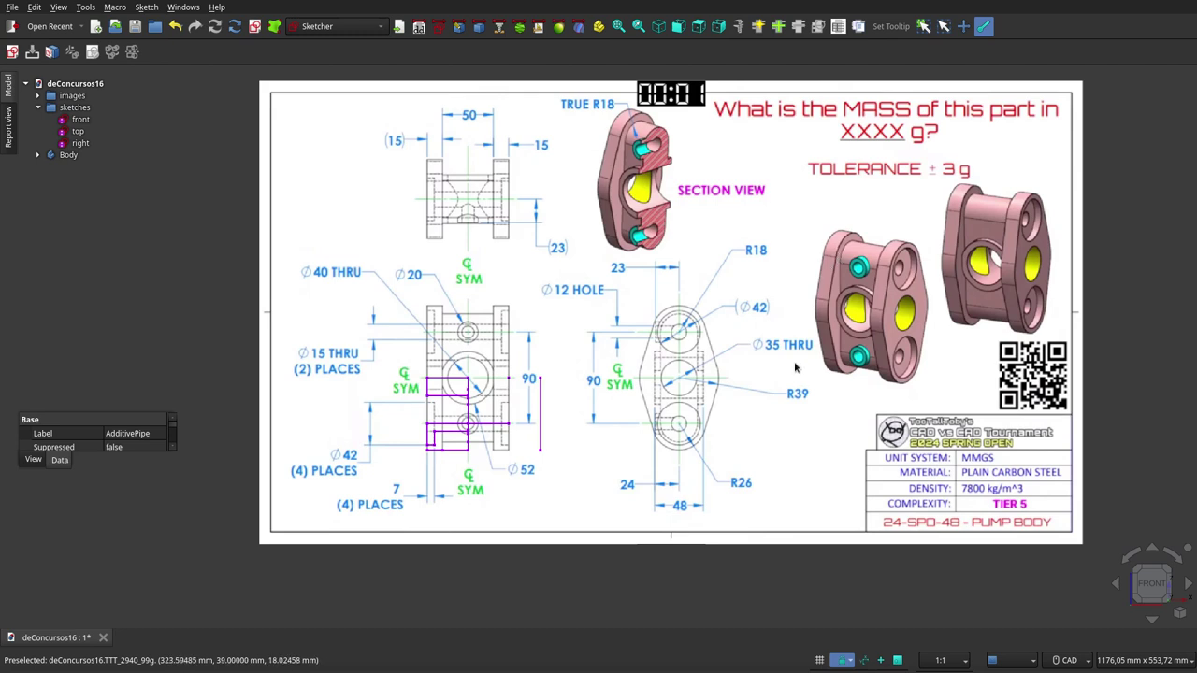
Step: Expand the Body to list its Binder, AdditivePipe, Groove, Revolution and Mirrored features
click(81, 109)
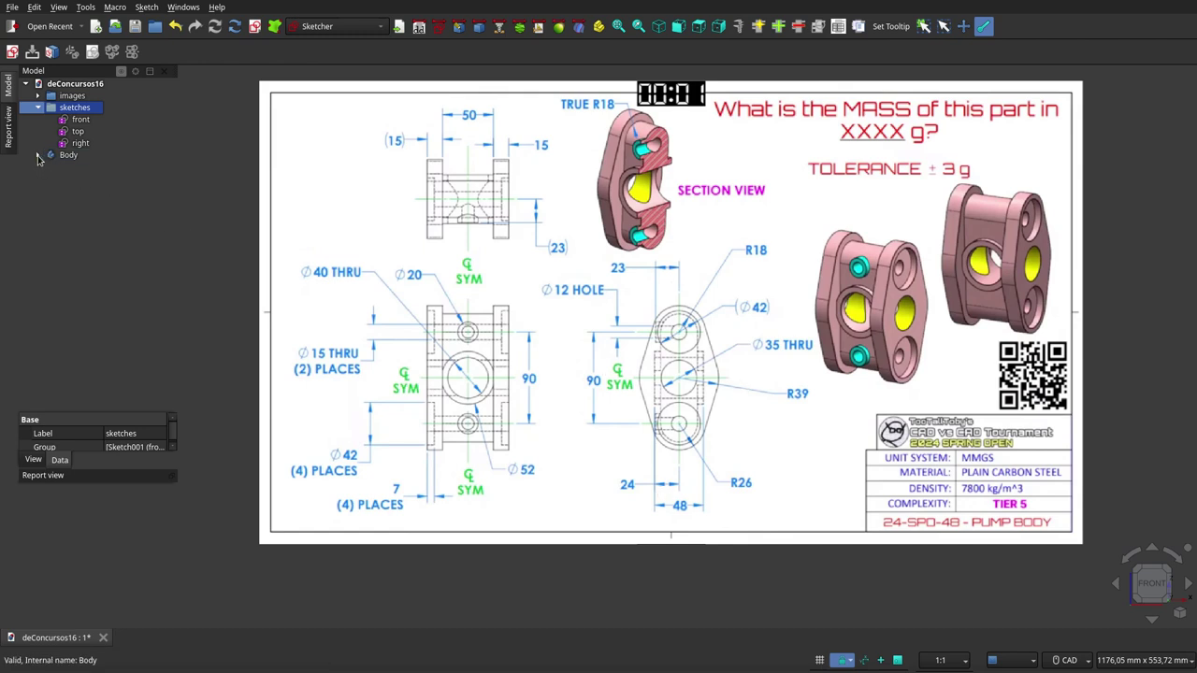
click(38, 155)
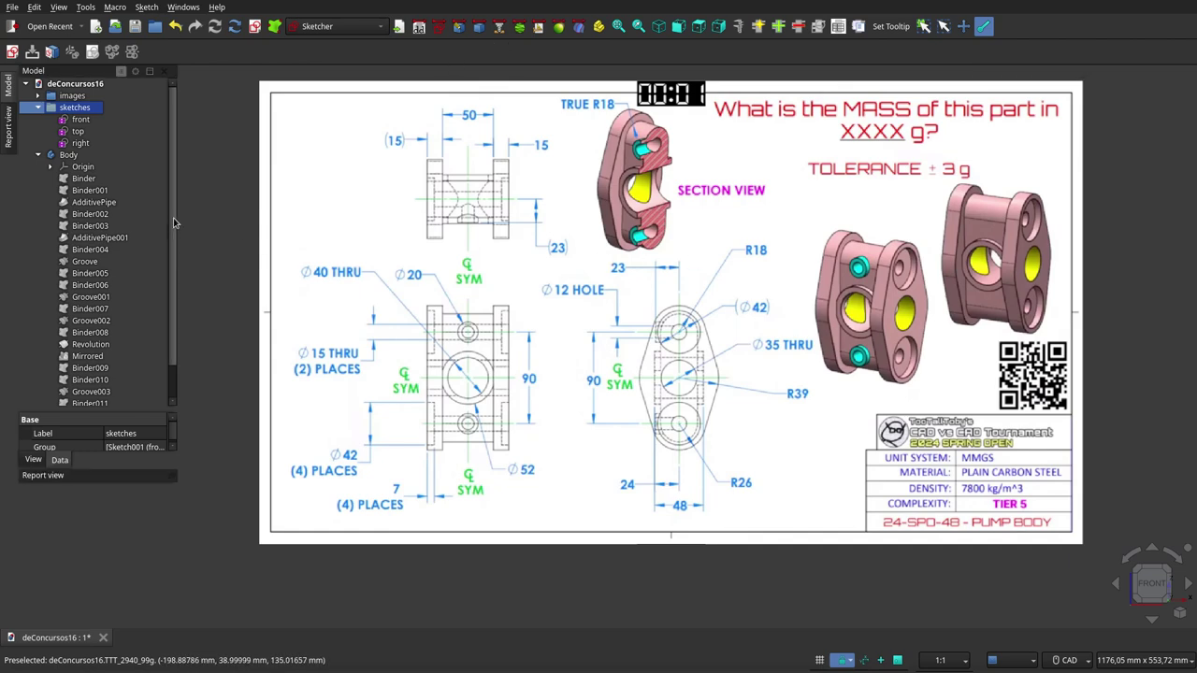
Step: Switch to isometric view and highlight the Binder and Binder001 geometry
click(659, 28)
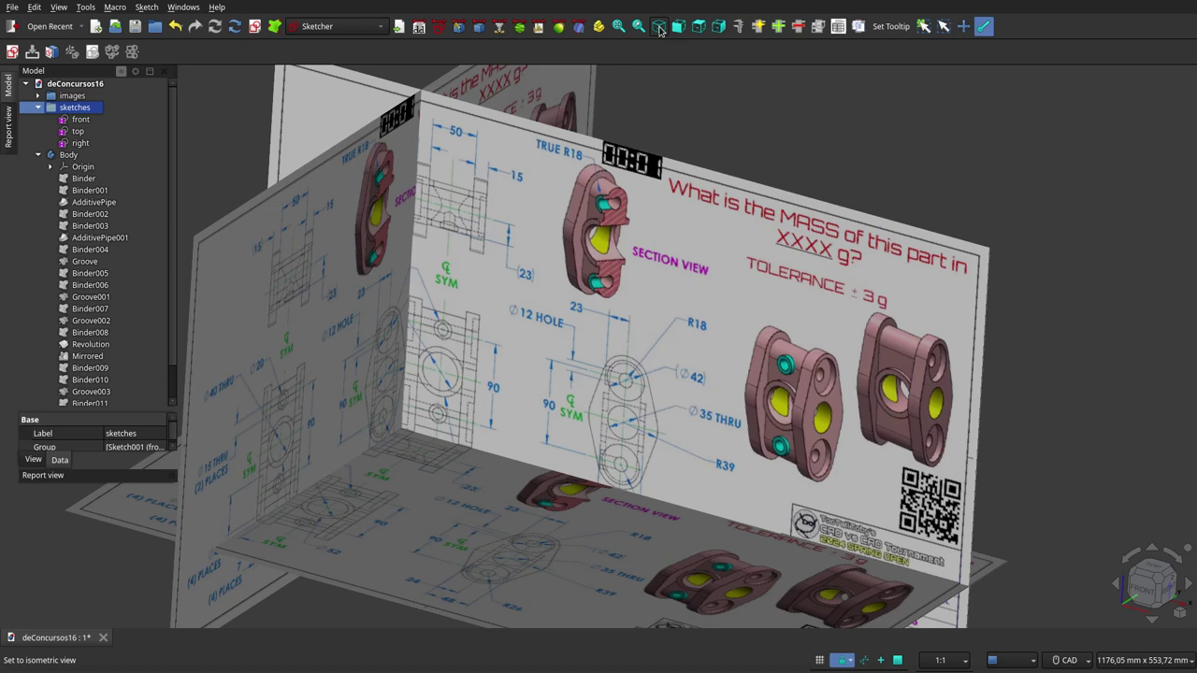
scroll(843, 225, down, 2)
scroll(562, 262, up, 3)
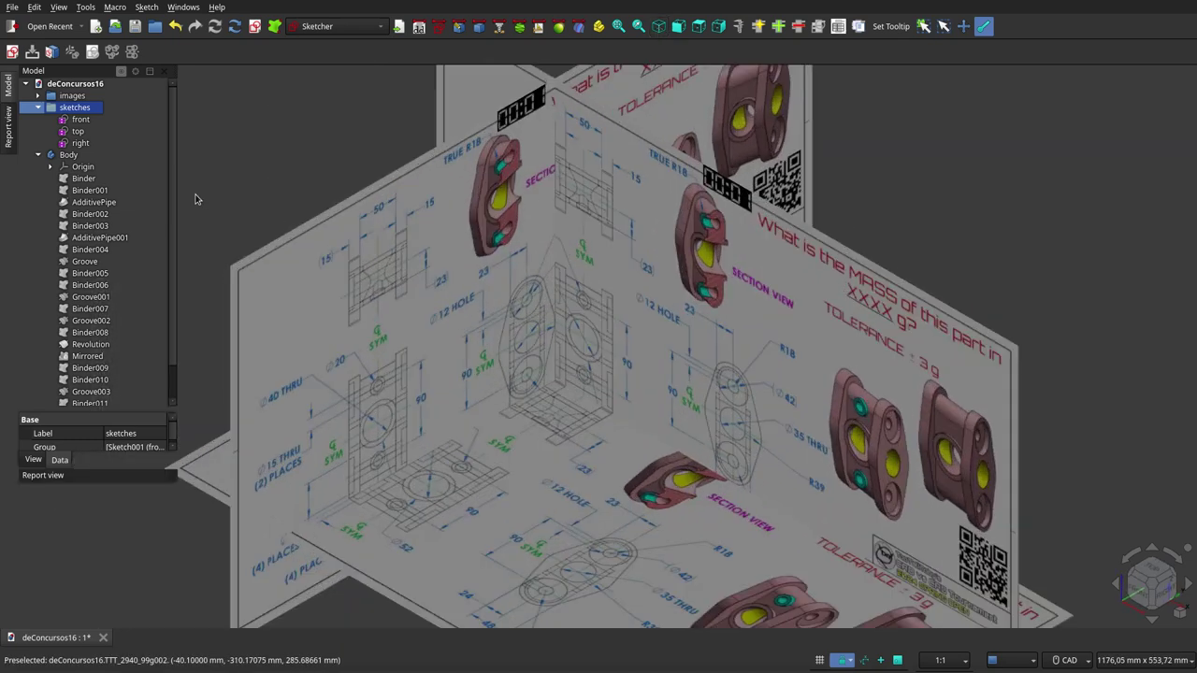
click(91, 181)
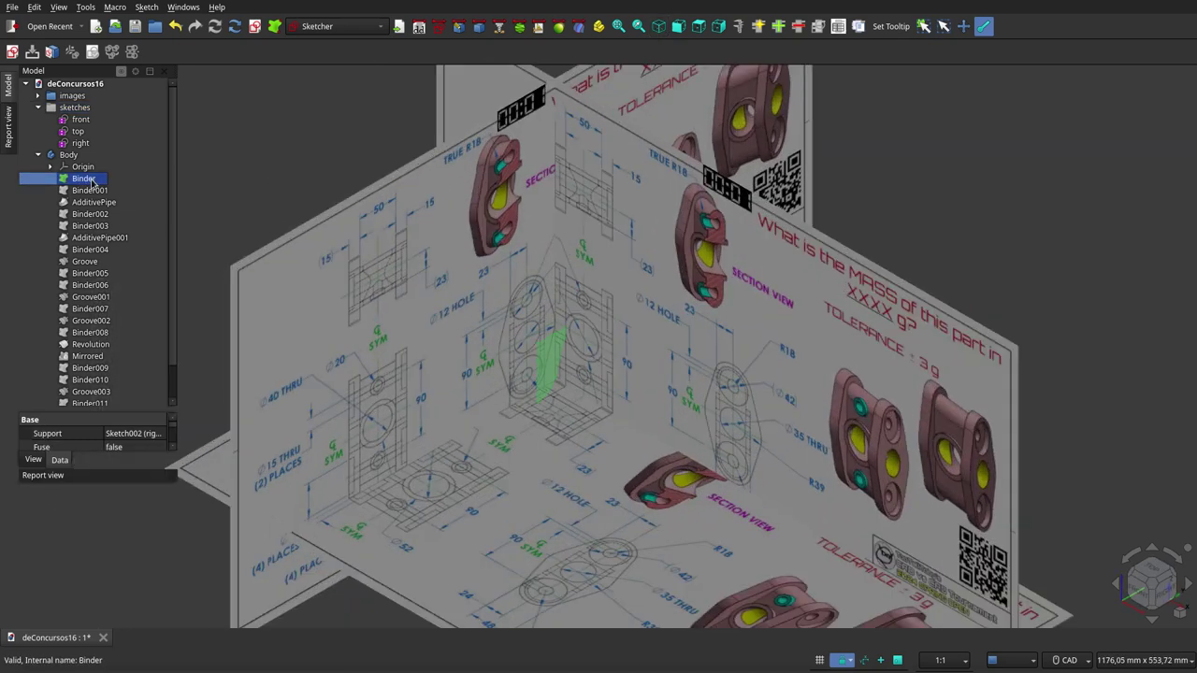
click(89, 191)
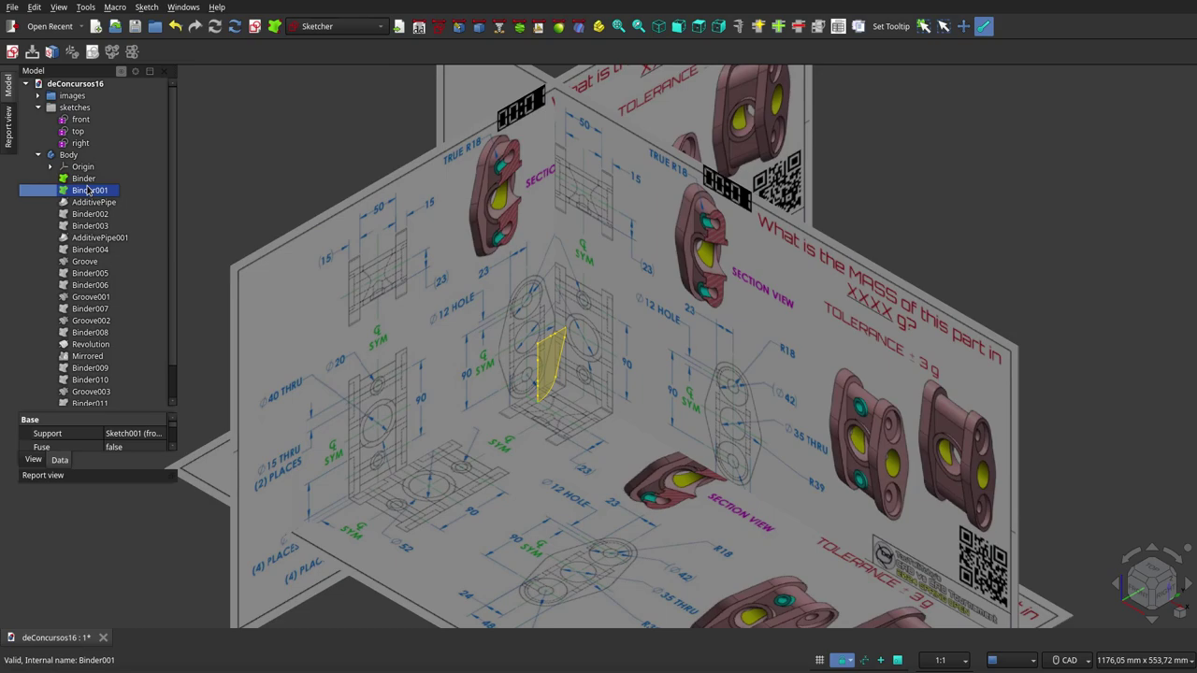
mouse_move(562, 374)
middle_down()
mouse_move(623, 384)
mouse_move(608, 342)
middle_up()
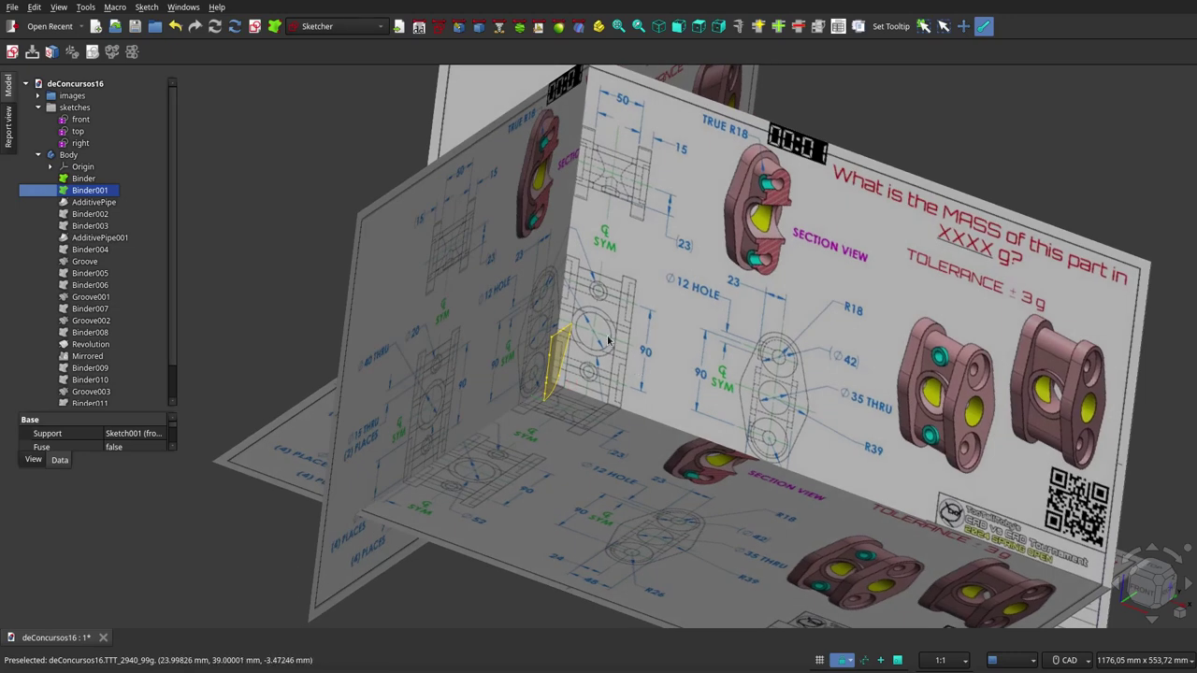
Step: Toggle the images group off and back on, and reselect Binder and Binder001
click(58, 97)
key(space)
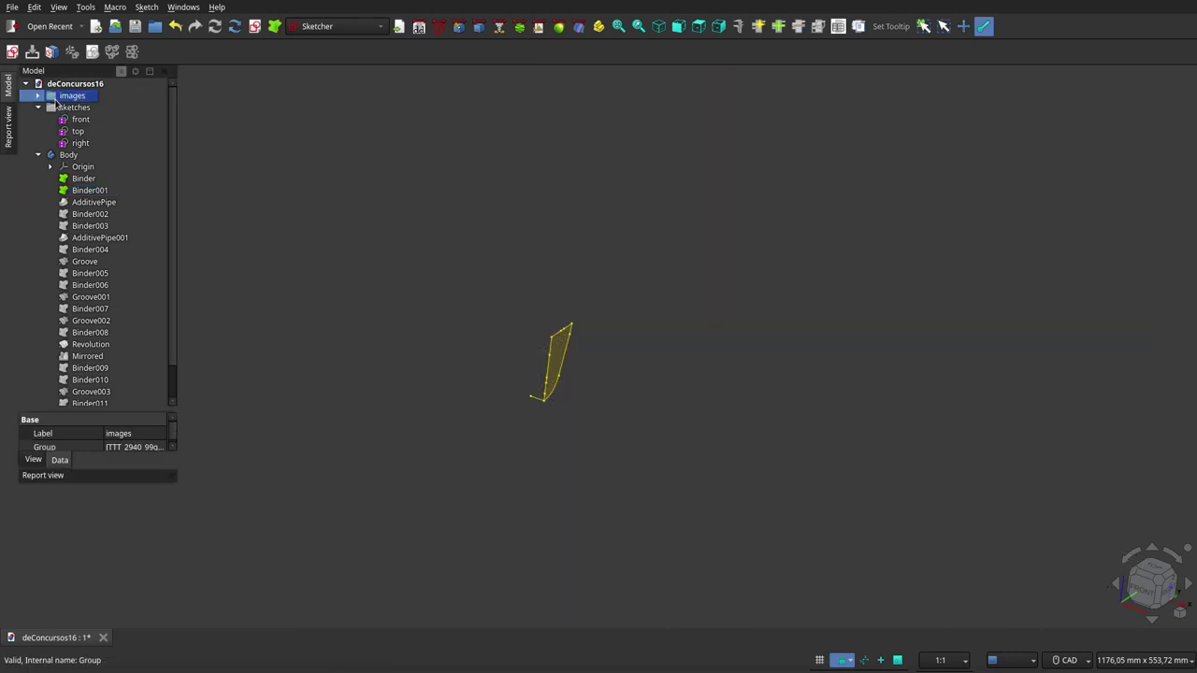
scroll(542, 391, up, 4)
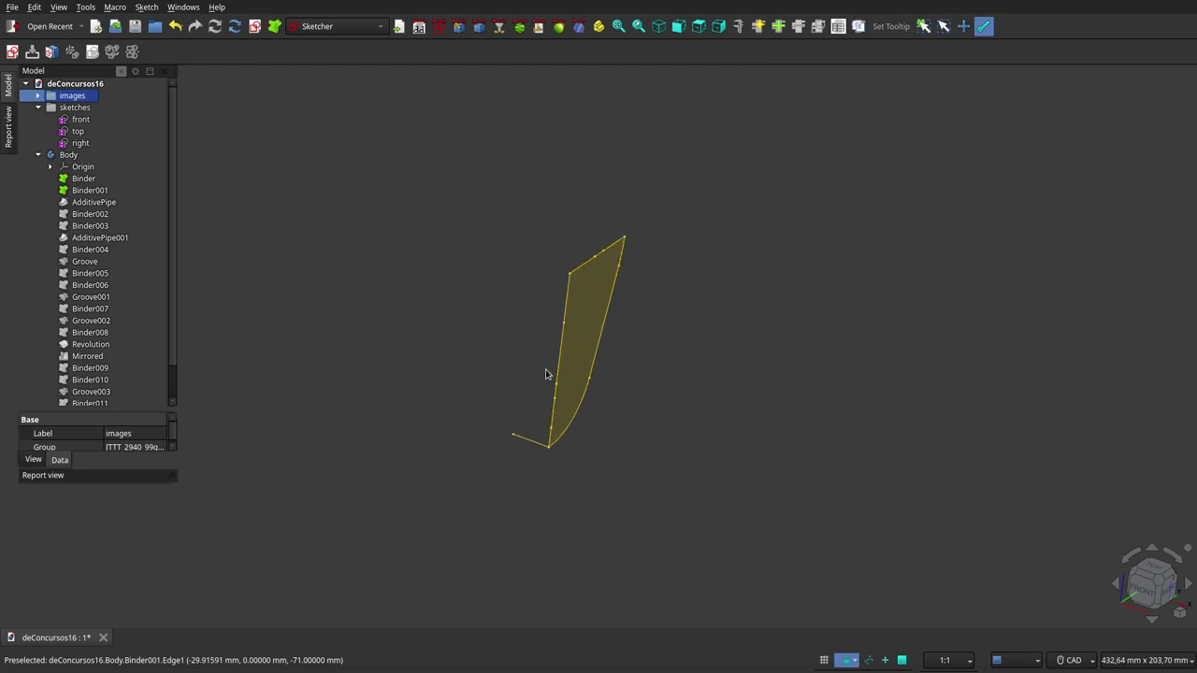
key(space)
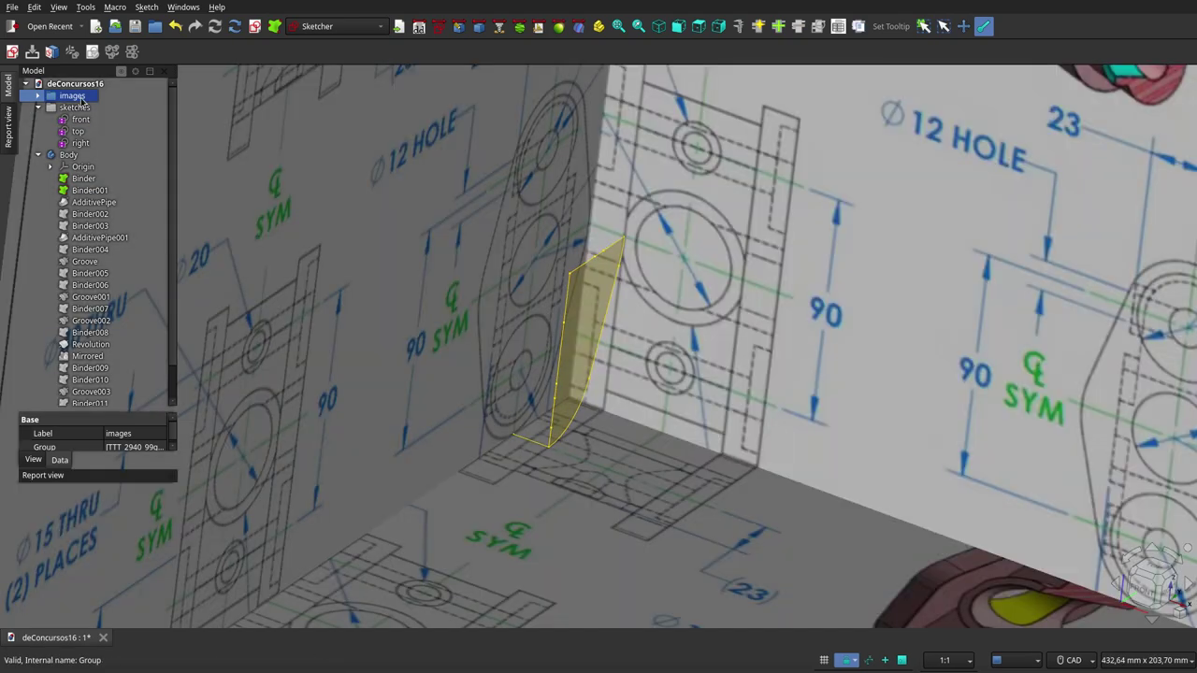
scroll(356, 253, down, 2)
scroll(336, 258, down, 2)
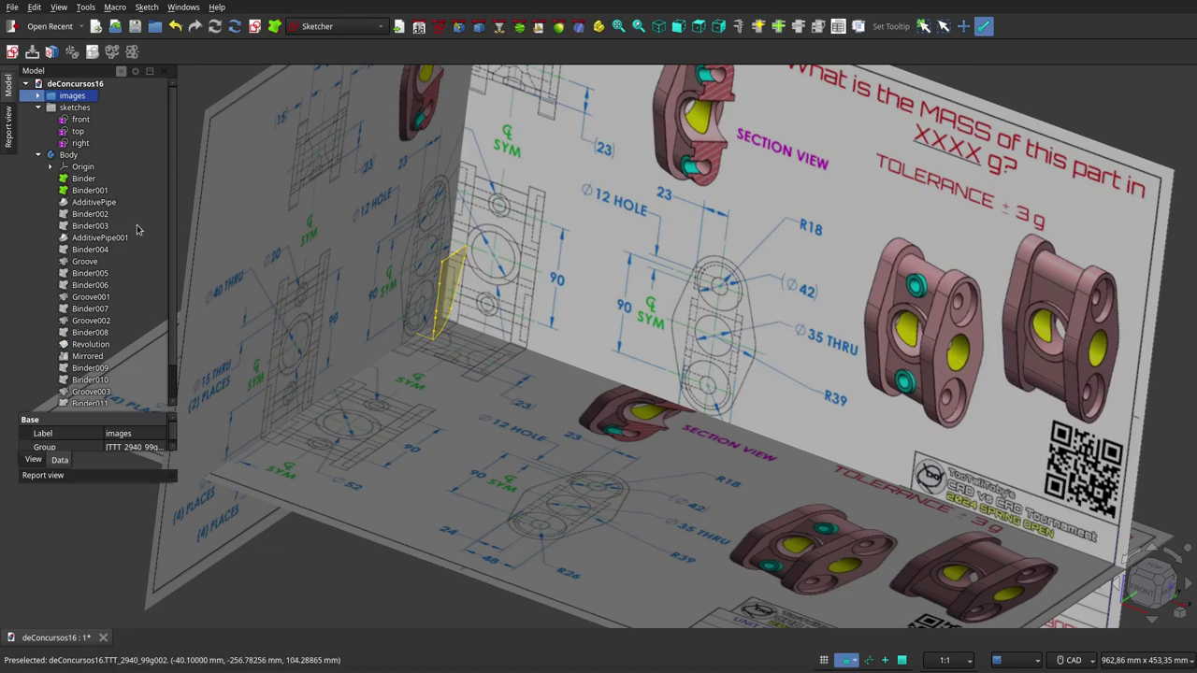
click(83, 178)
ctrl+click(69, 192)
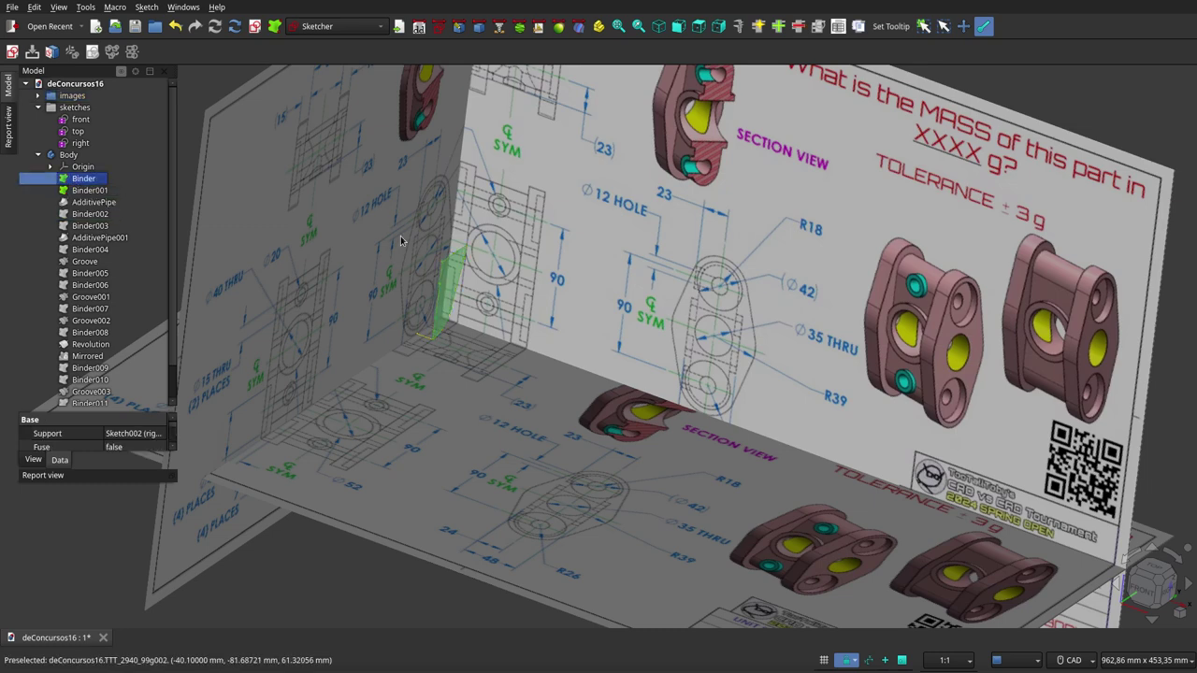
Step: Inspect AdditivePipe and Binder002 from several orbiting angles
shift+click(93, 202)
click(491, 336)
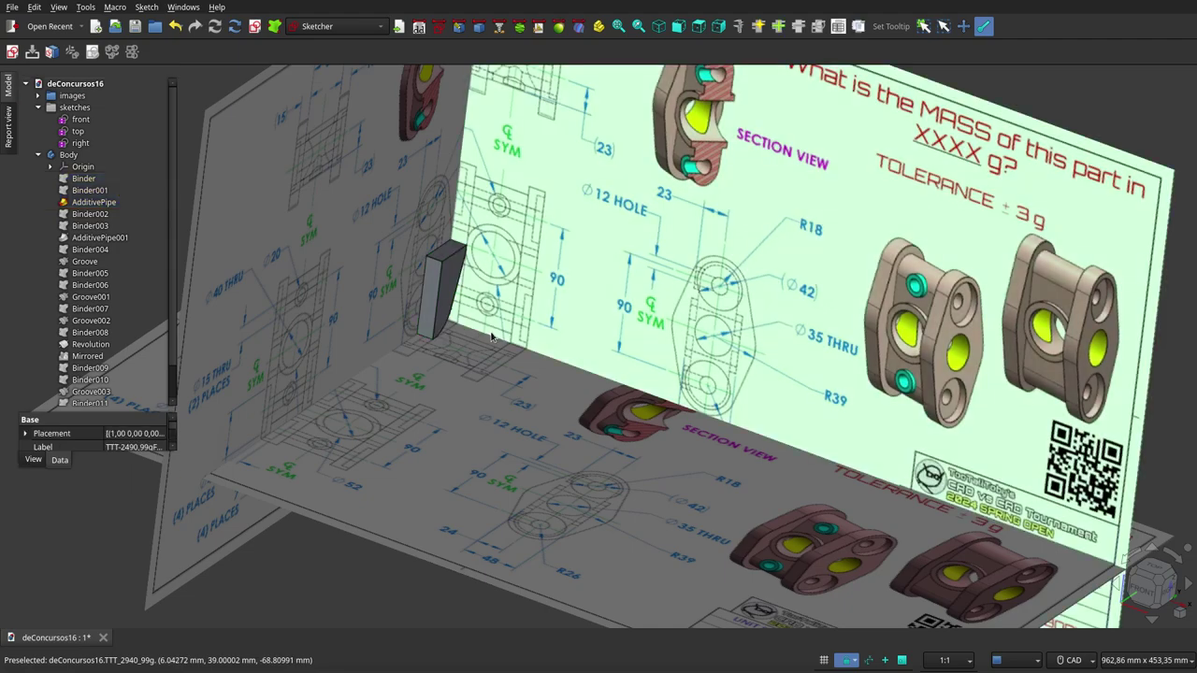
mouse_move(491, 337)
middle_down()
mouse_move(335, 318)
mouse_move(624, 367)
mouse_move(652, 347)
middle_up()
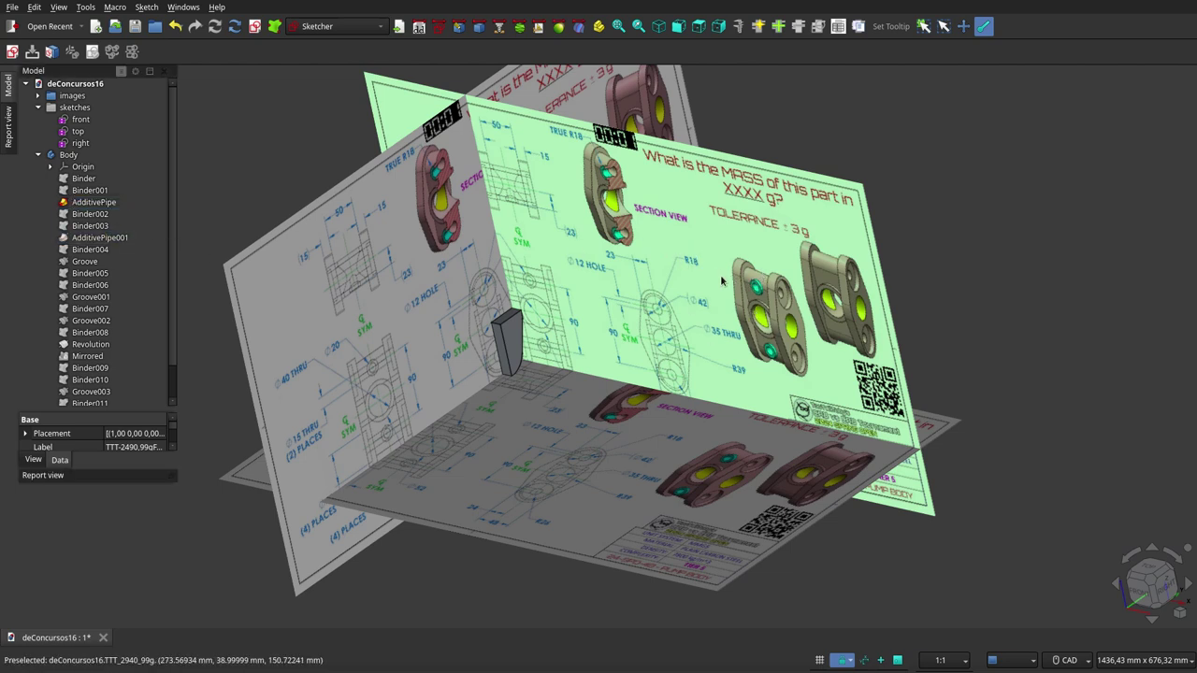
click(75, 216)
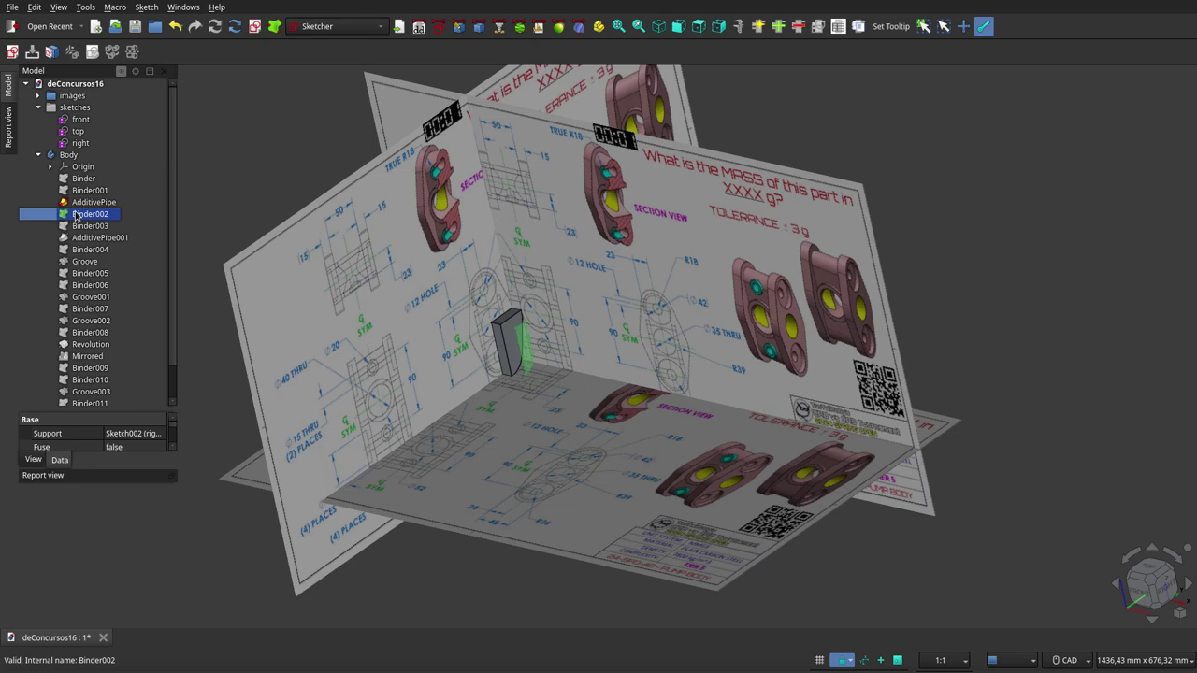
middle_drag(561, 351, 598, 357)
scroll(597, 358, up, 3)
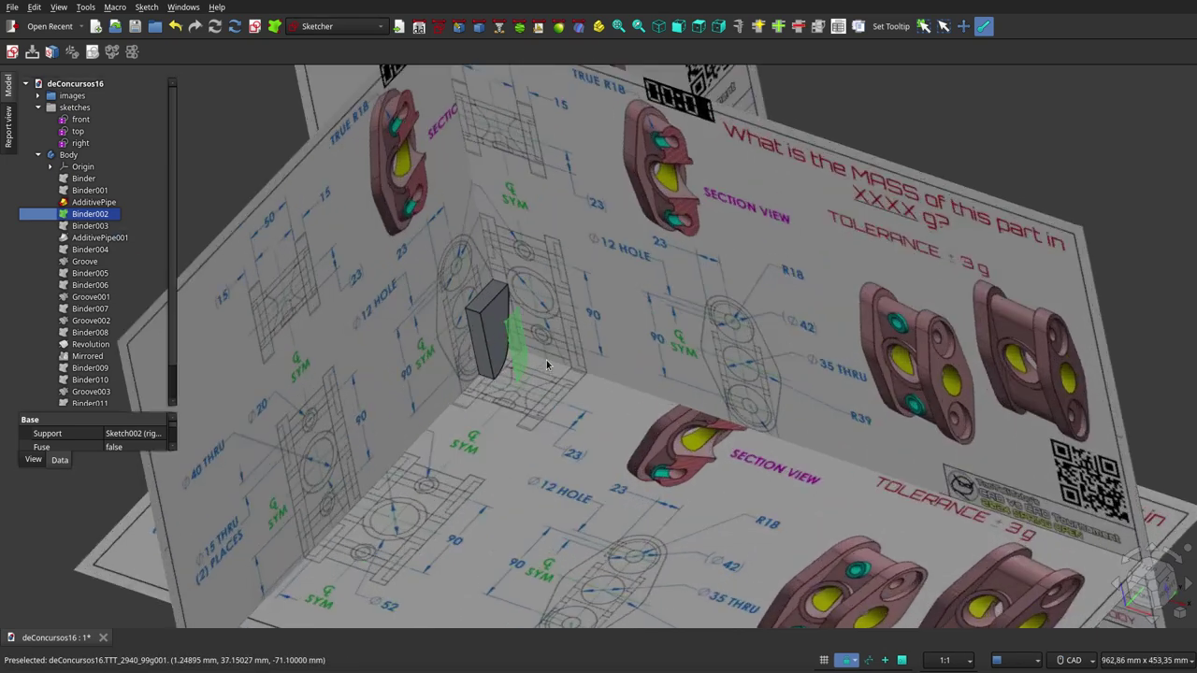
scroll(580, 360, up, 3)
click(548, 369)
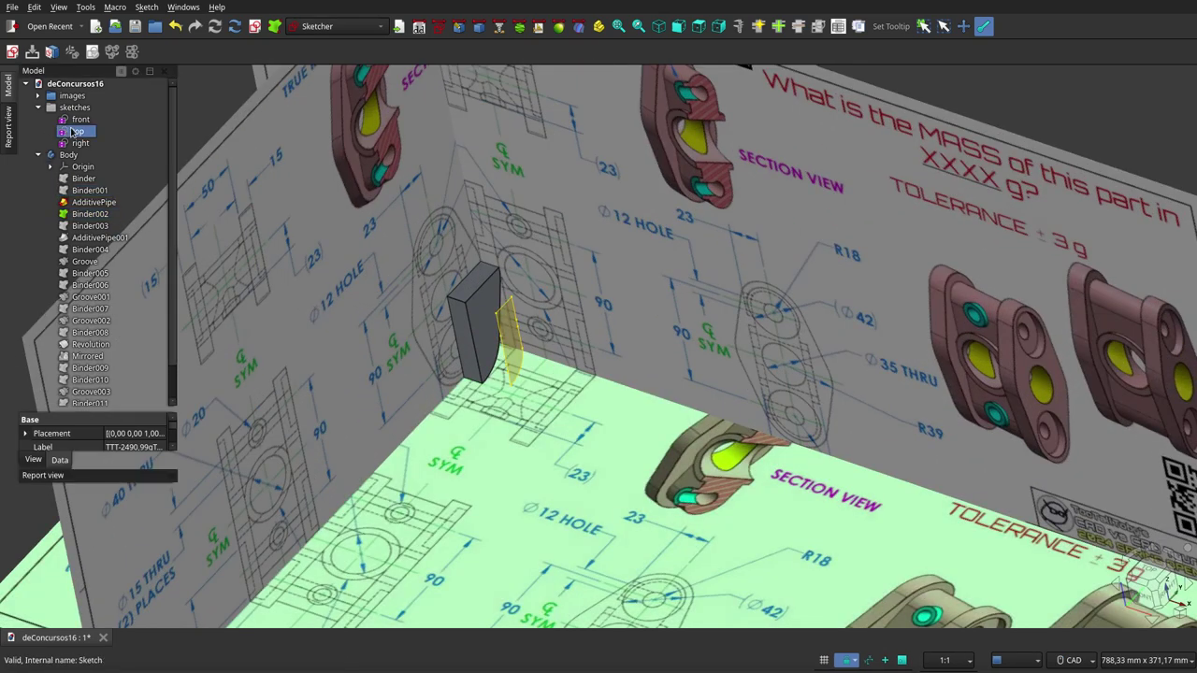
Step: Briefly show and hide the sketches group, then inspect Binder003
click(75, 107)
key(space)
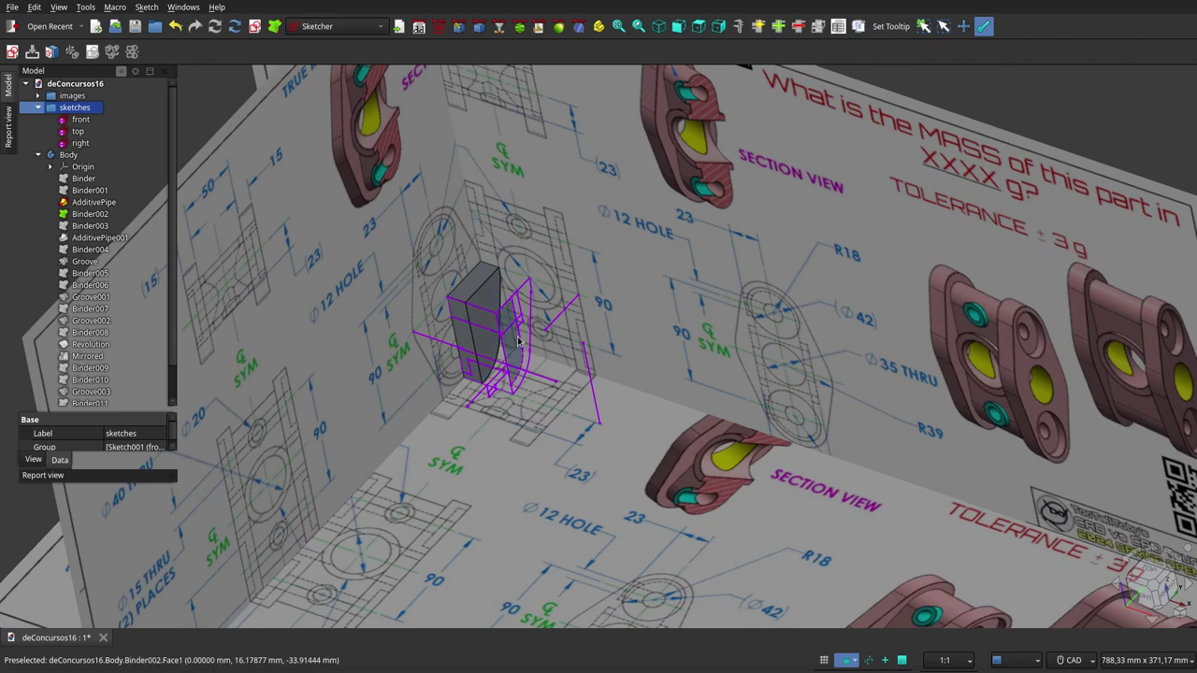
key(space)
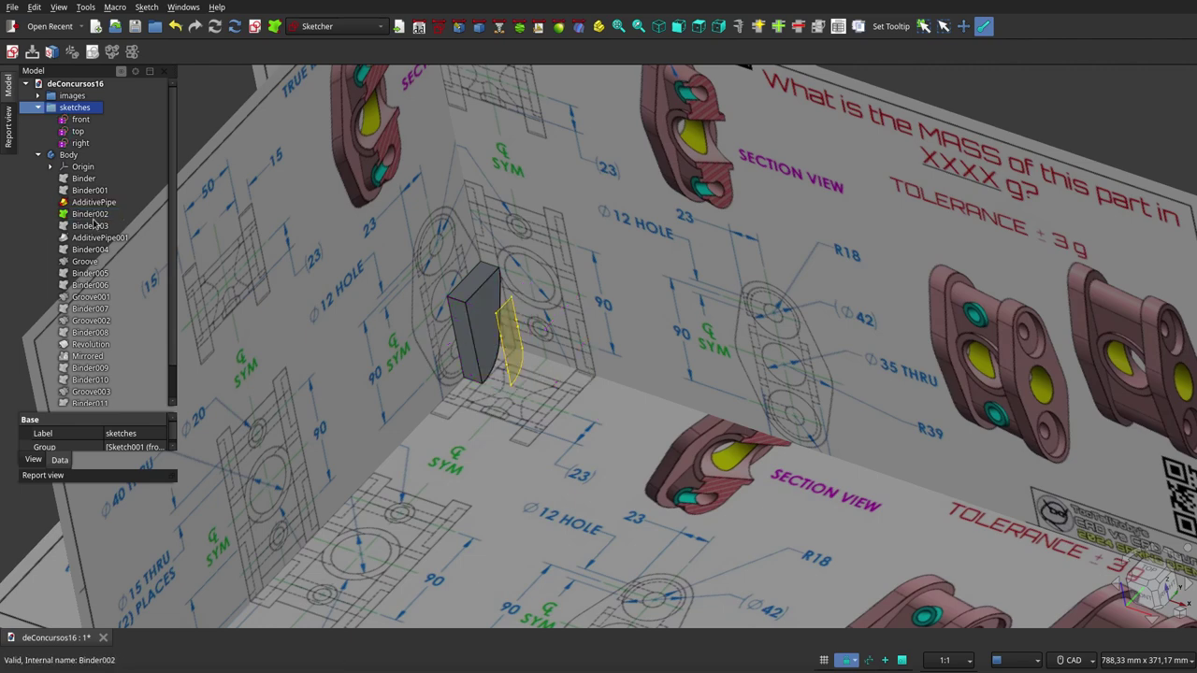
click(92, 226)
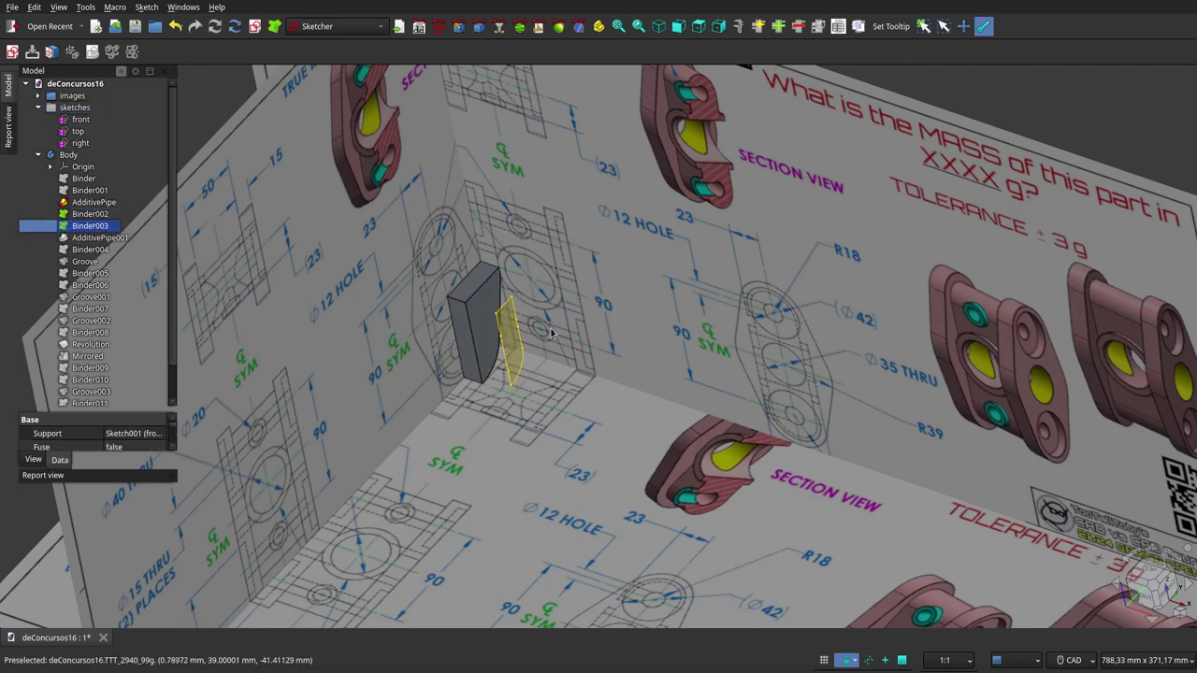
scroll(482, 318, up, 2)
scroll(482, 318, up, 2)
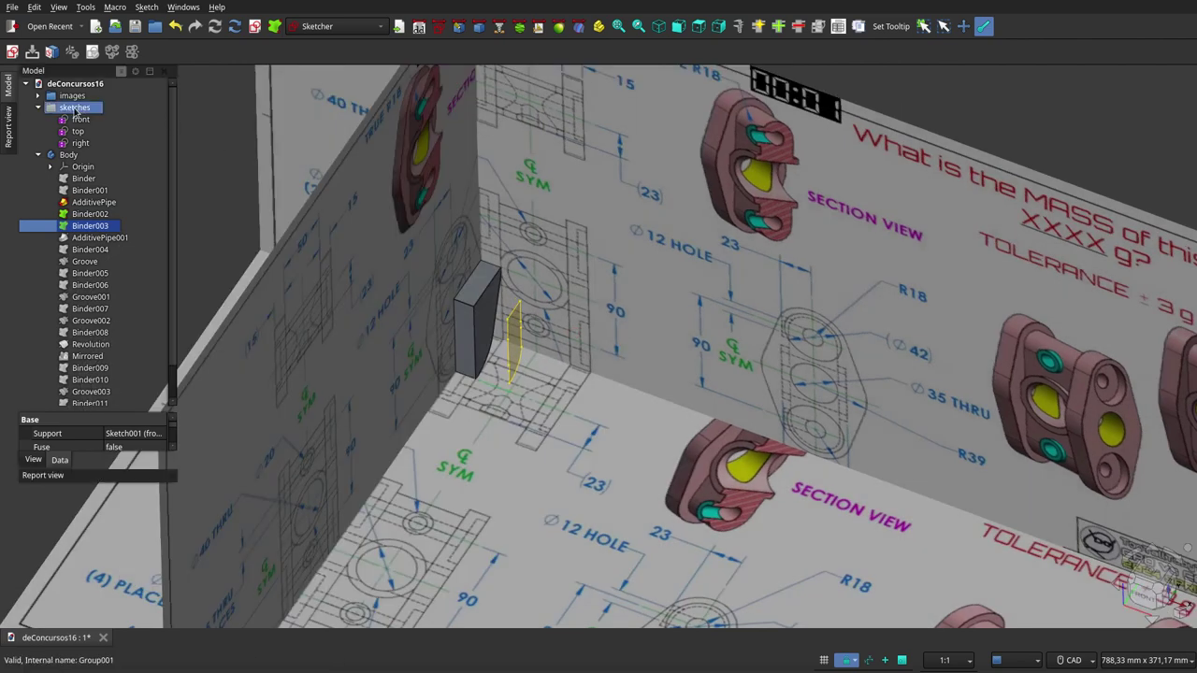
click(76, 111)
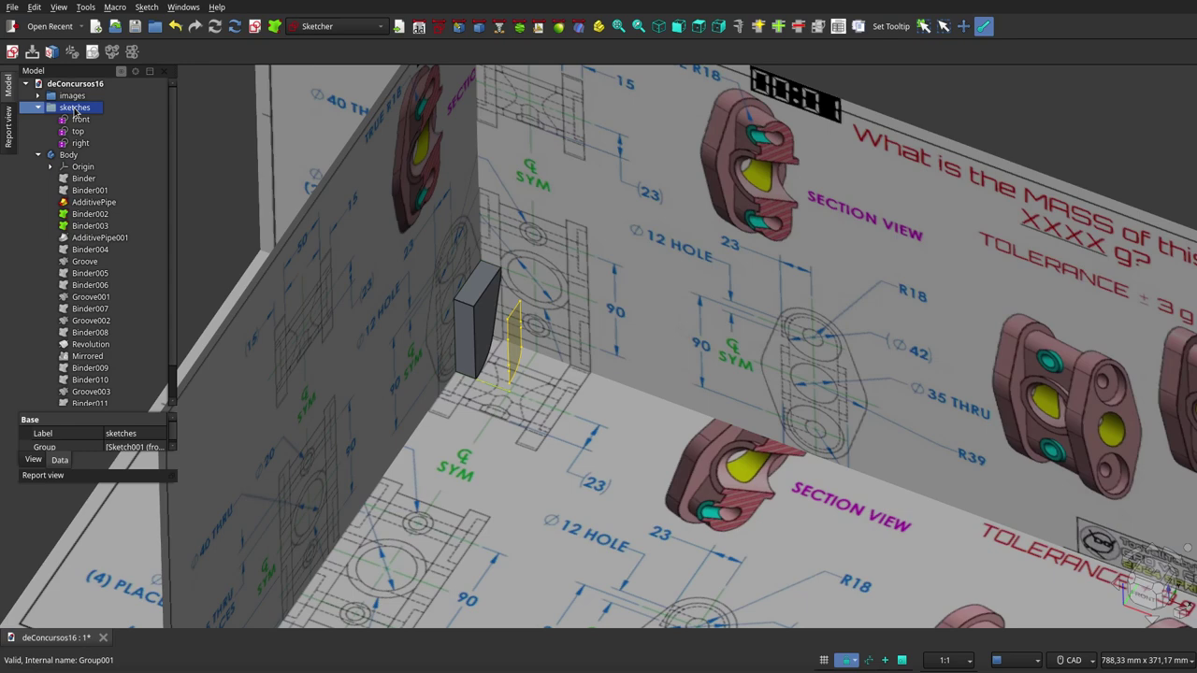
Step: Hide the reference drawing images and select Binder002 through Binder004
click(72, 95)
key(space)
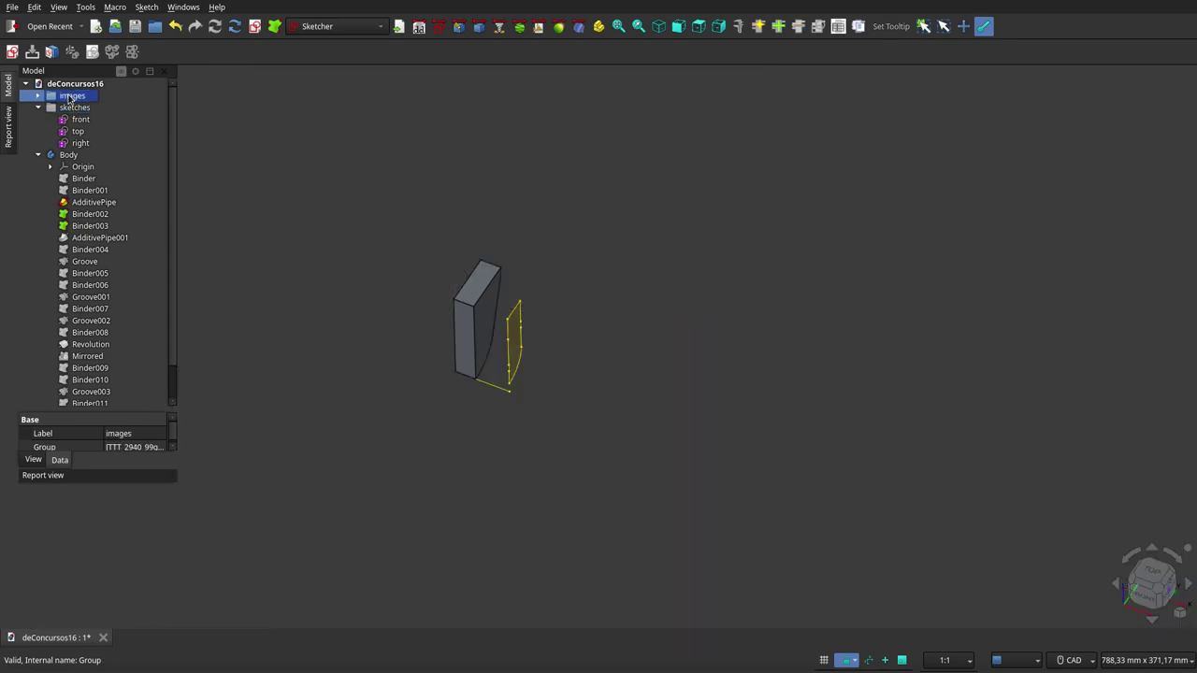
mouse_move(510, 366)
ctrl+middle_down()
mouse_move(694, 300)
mouse_move(457, 297)
ctrl+middle_up()
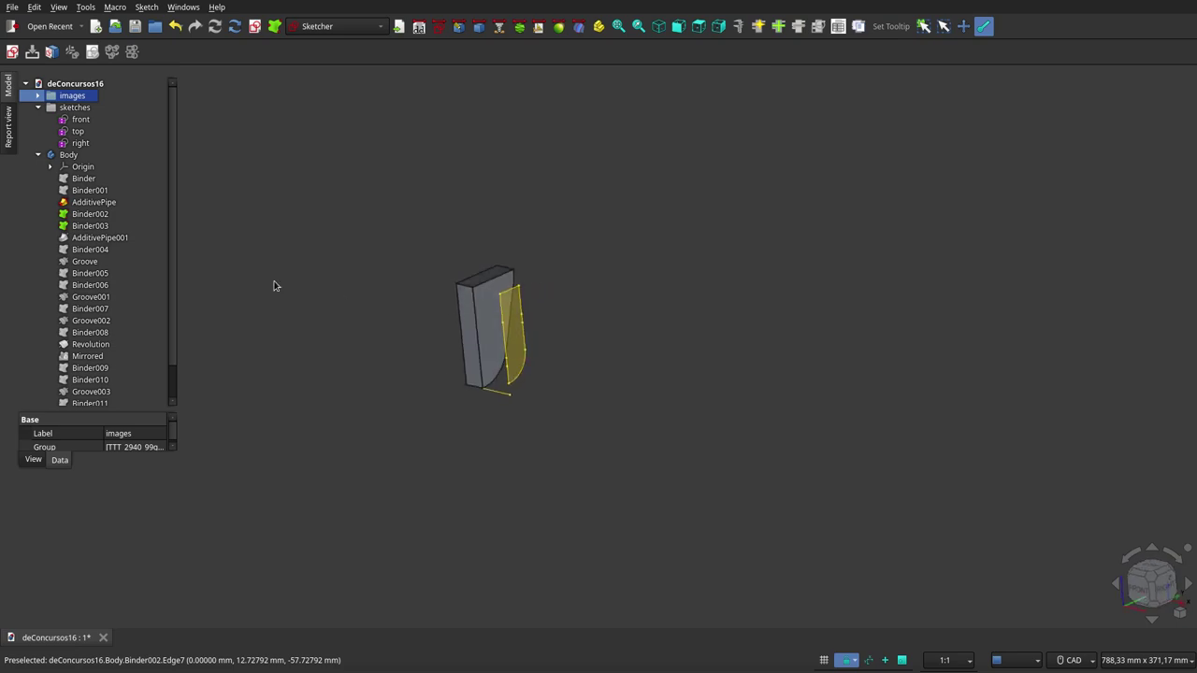
drag(90, 217, 93, 239)
Step: Hide Binder002–Binder004 to reveal the AdditivePipe001 stage and inspect Binder004
key(space)
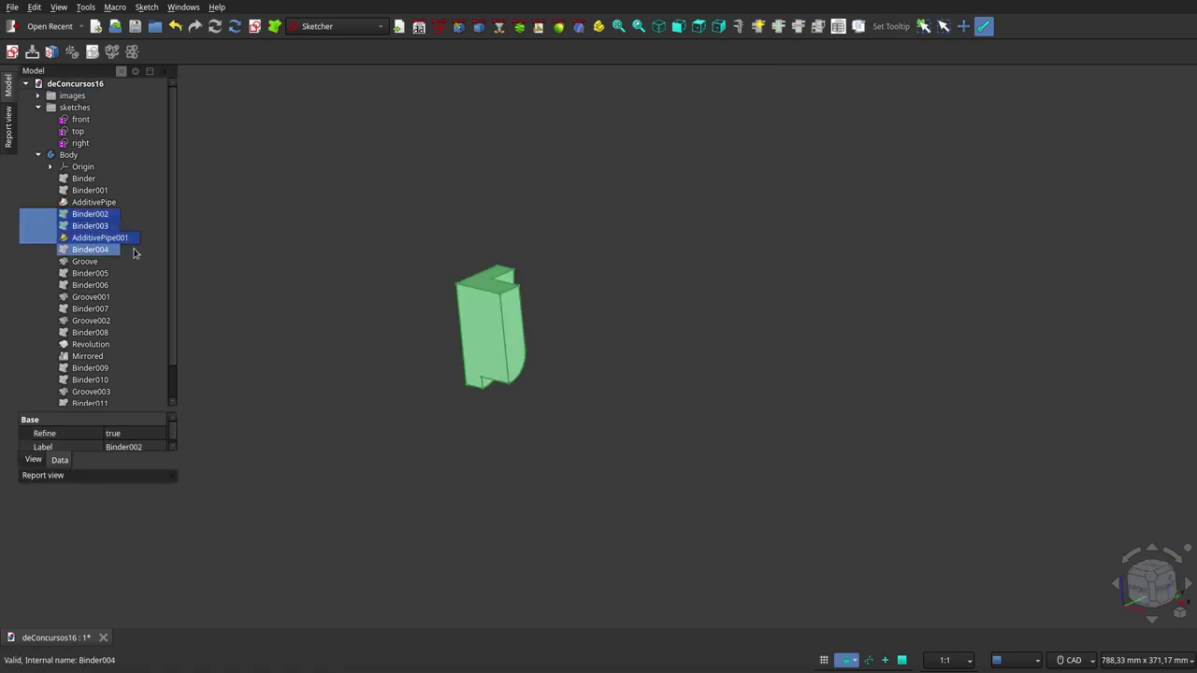
click(480, 313)
mouse_move(480, 314)
ctrl+middle_down()
mouse_move(319, 438)
mouse_move(254, 361)
mouse_move(283, 327)
mouse_move(530, 332)
ctrl+middle_up()
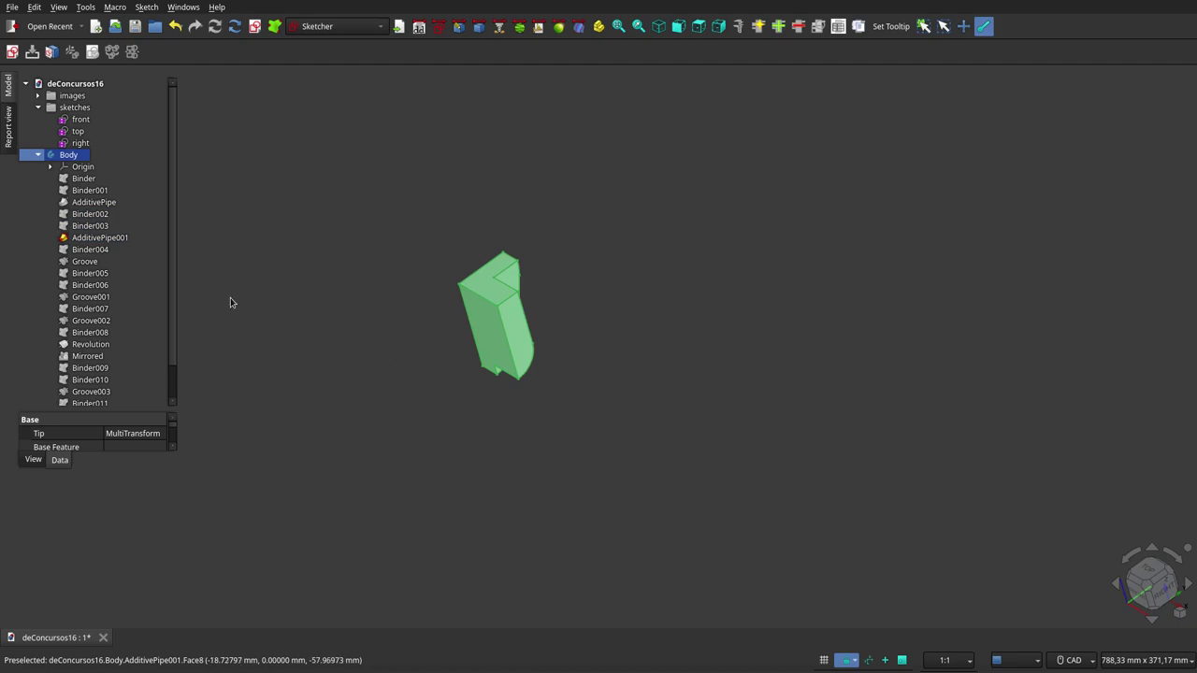
click(93, 250)
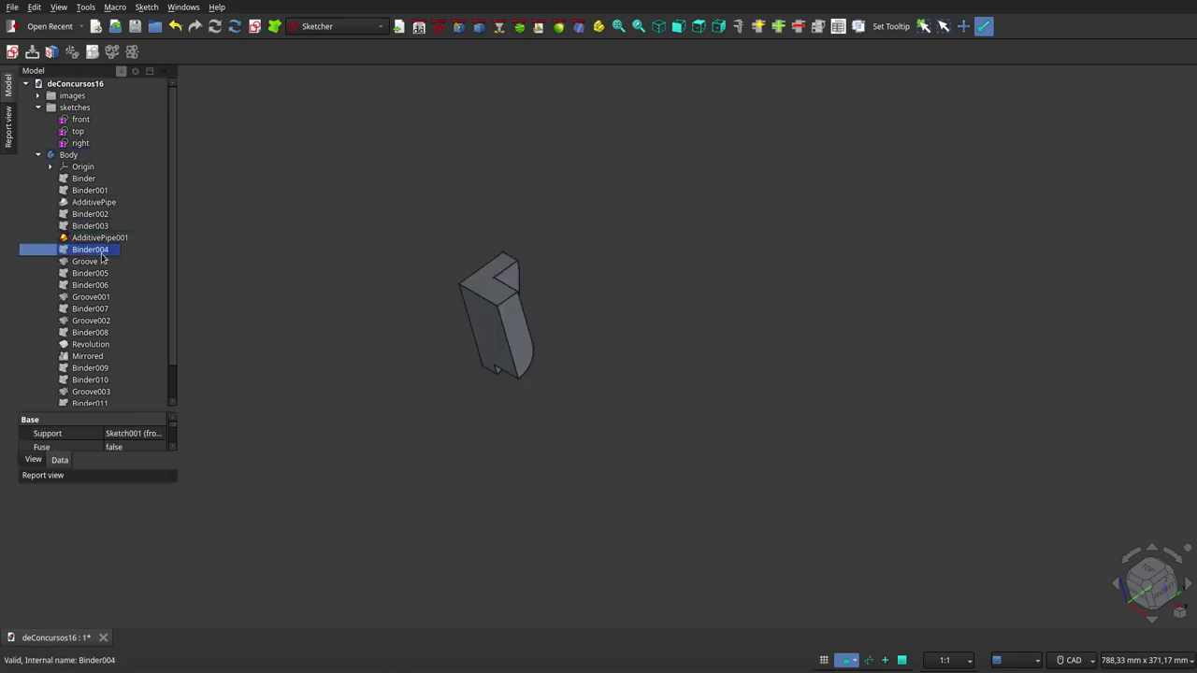
mouse_move(552, 337)
ctrl+middle_down()
mouse_move(721, 312)
mouse_move(730, 363)
mouse_move(711, 371)
ctrl+middle_up()
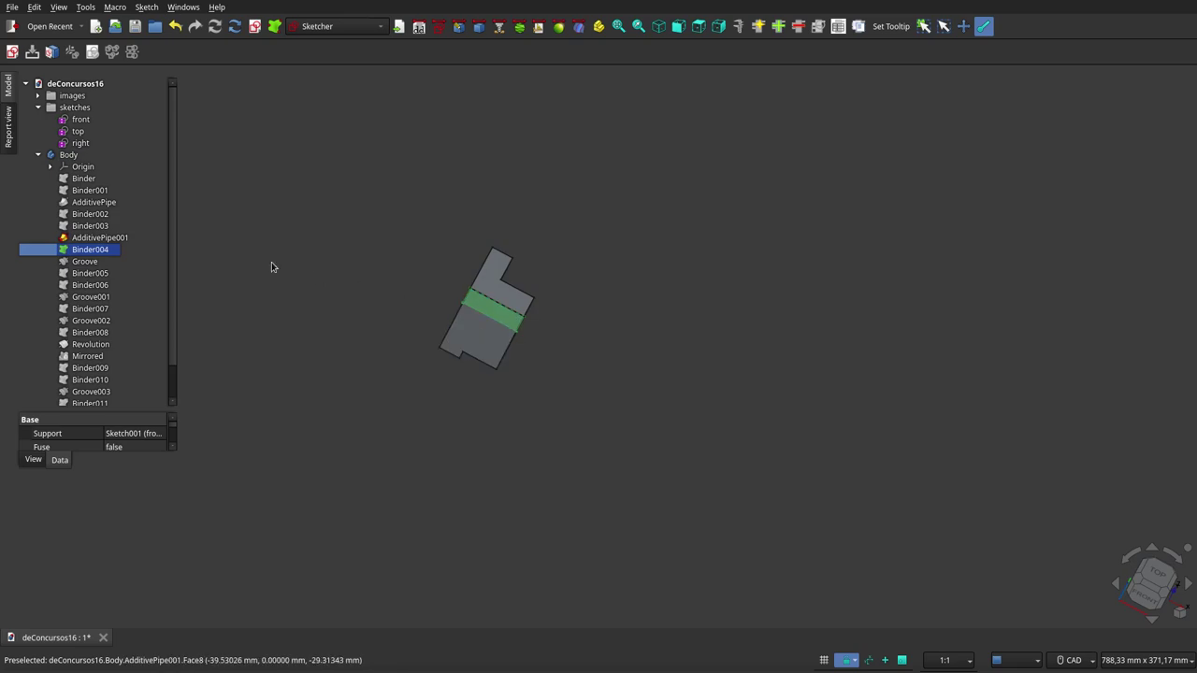
Step: Show the reference drawing images again and orbit in around the part
click(72, 95)
key(space)
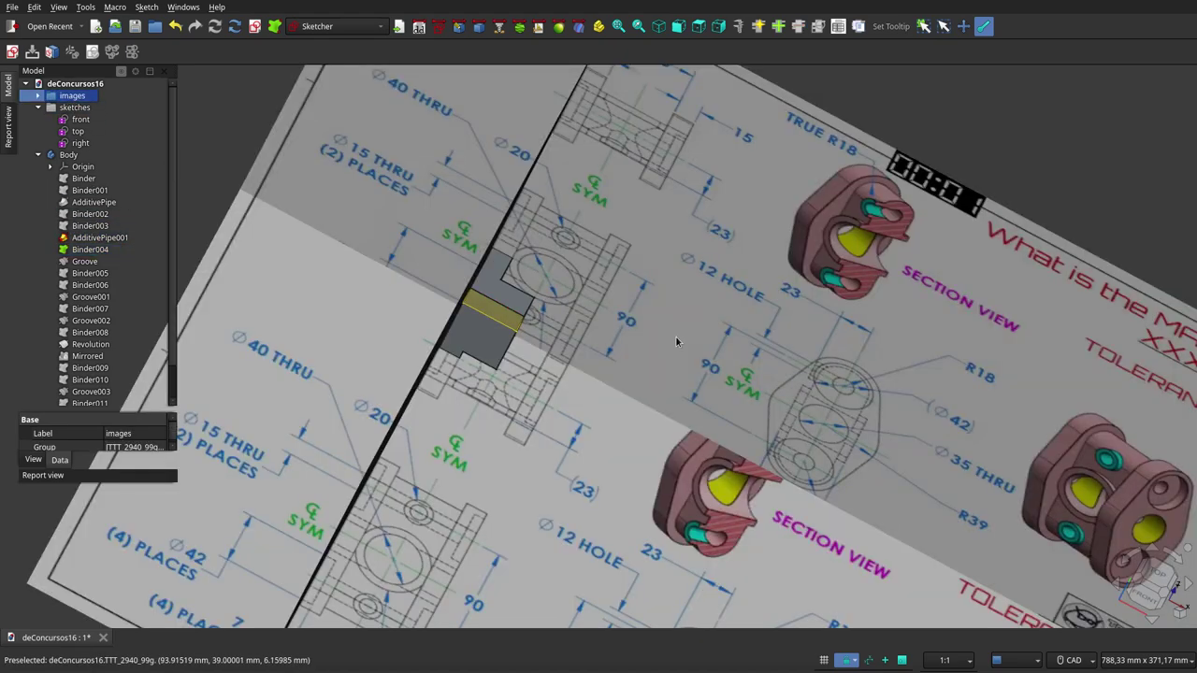
mouse_move(677, 338)
middle_down()
mouse_move(533, 295)
mouse_move(559, 342)
middle_up()
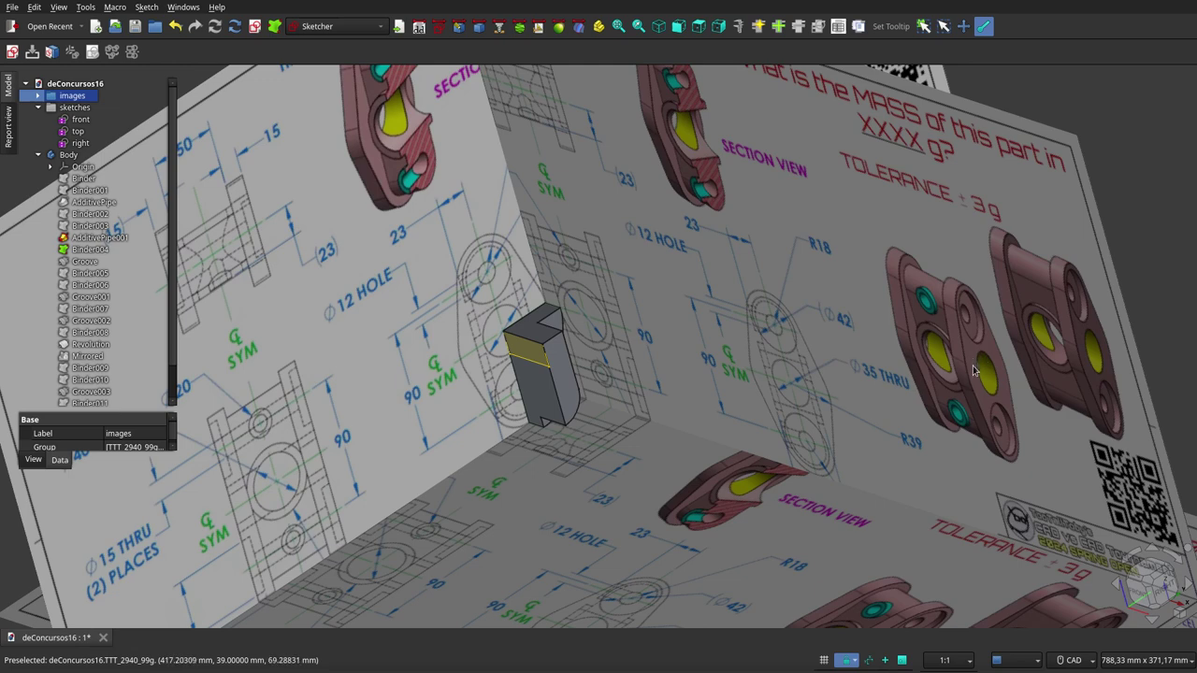
Step: Inspect Groove, AdditivePipe001, Binder005 and Binder006 on the notched block
click(86, 261)
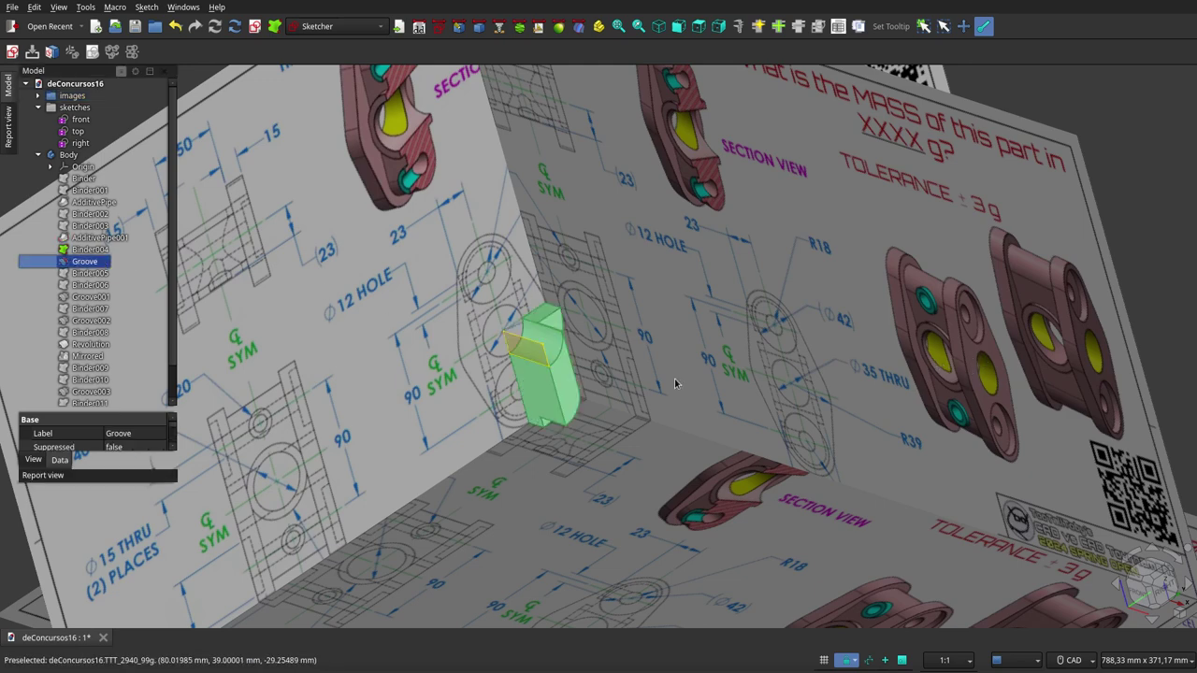
click(573, 358)
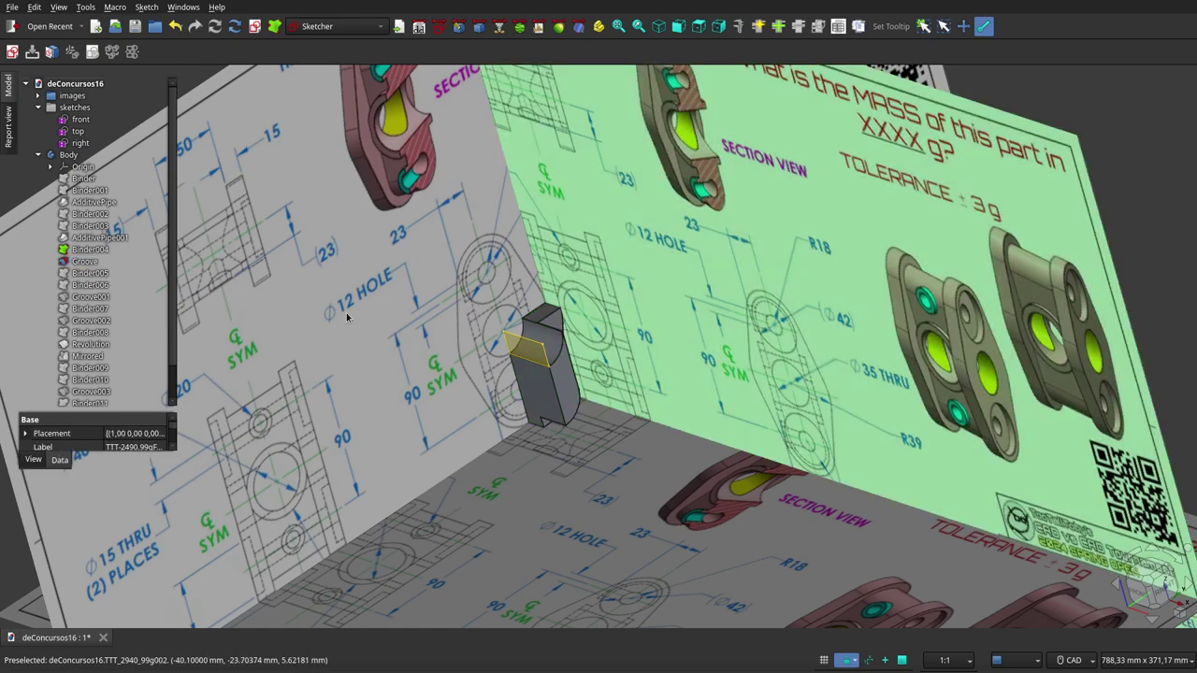
click(90, 249)
mouse_move(446, 319)
middle_down()
mouse_move(805, 356)
mouse_move(794, 361)
middle_up()
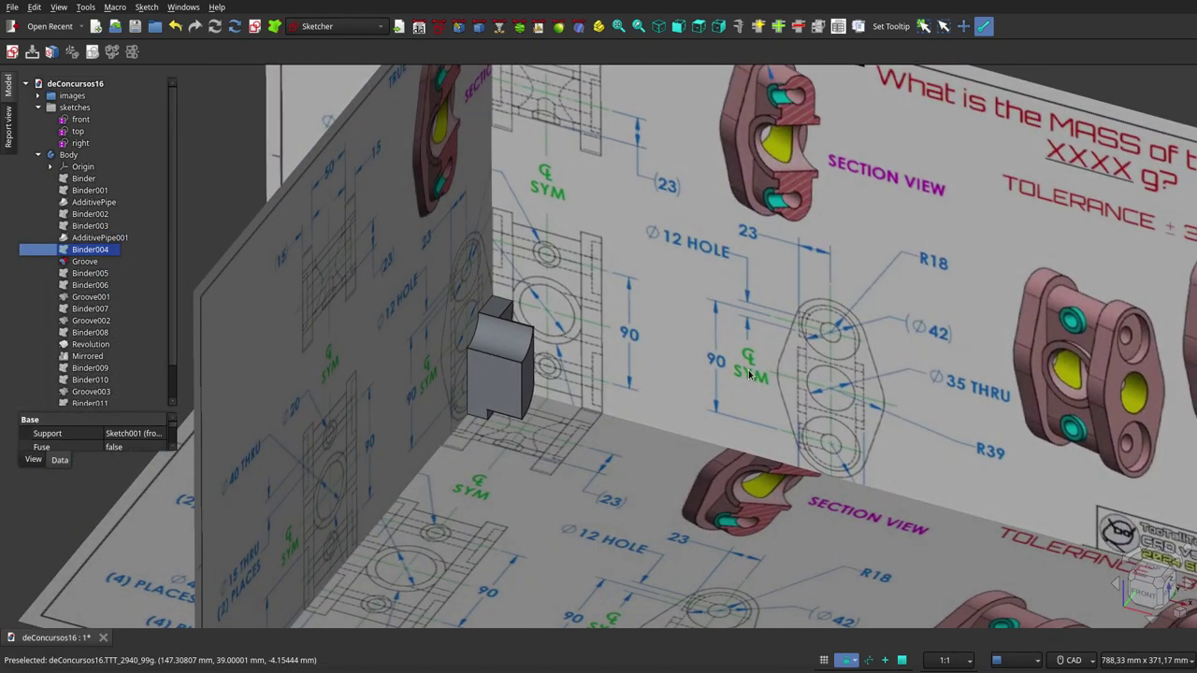
click(90, 273)
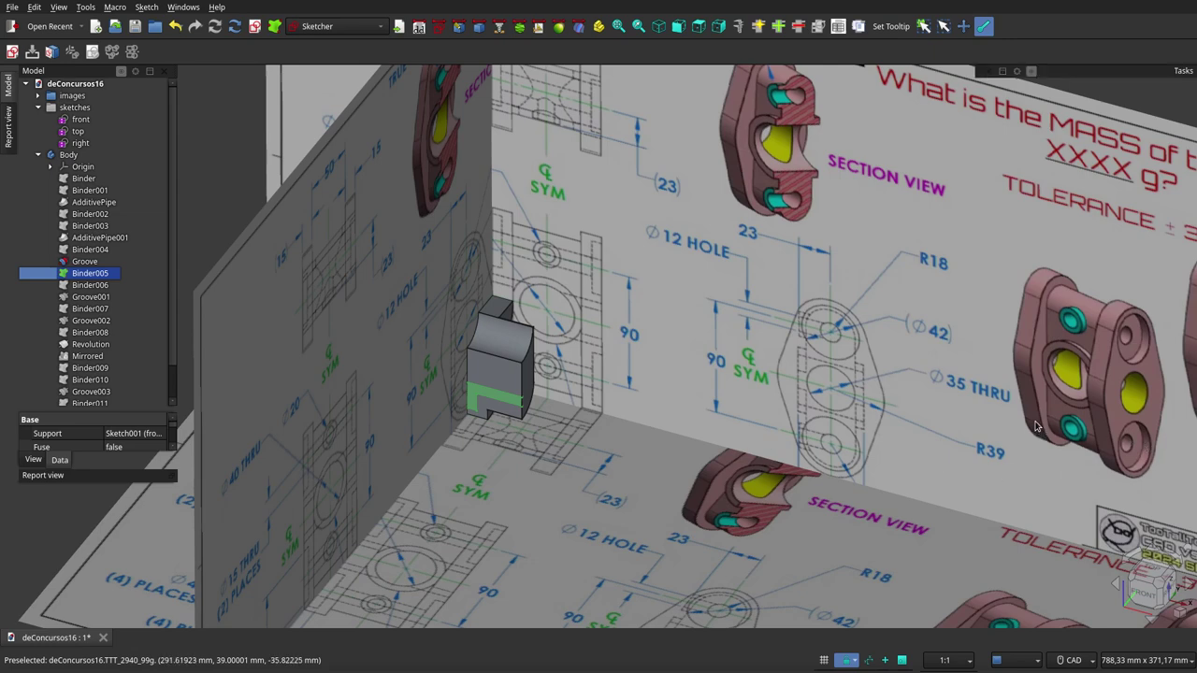
click(84, 285)
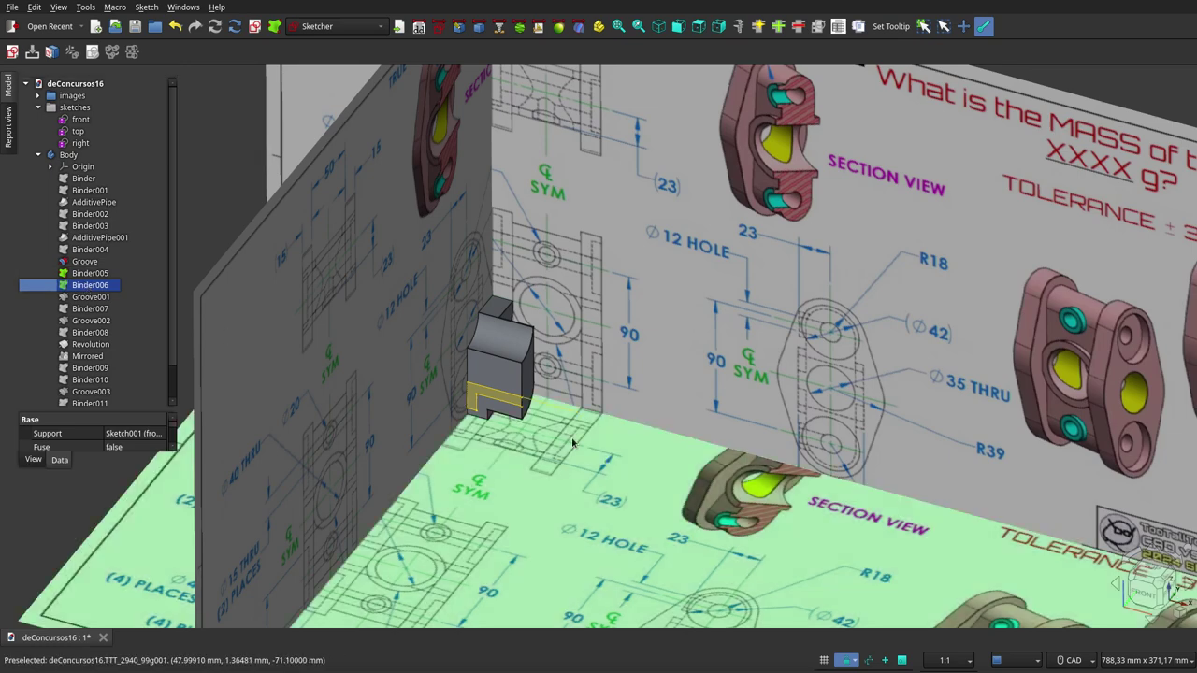
click(573, 444)
Step: Hide the images and select Binder005, Binder006 and Groove001 to show the grooved stage
click(61, 97)
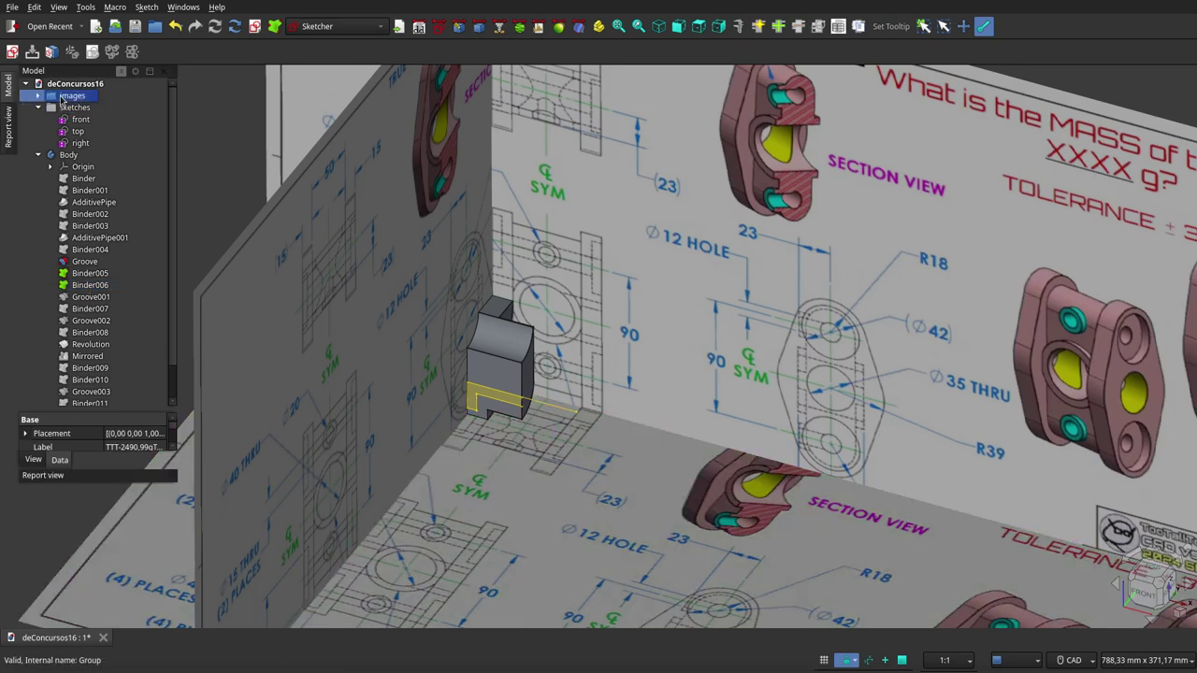
key(space)
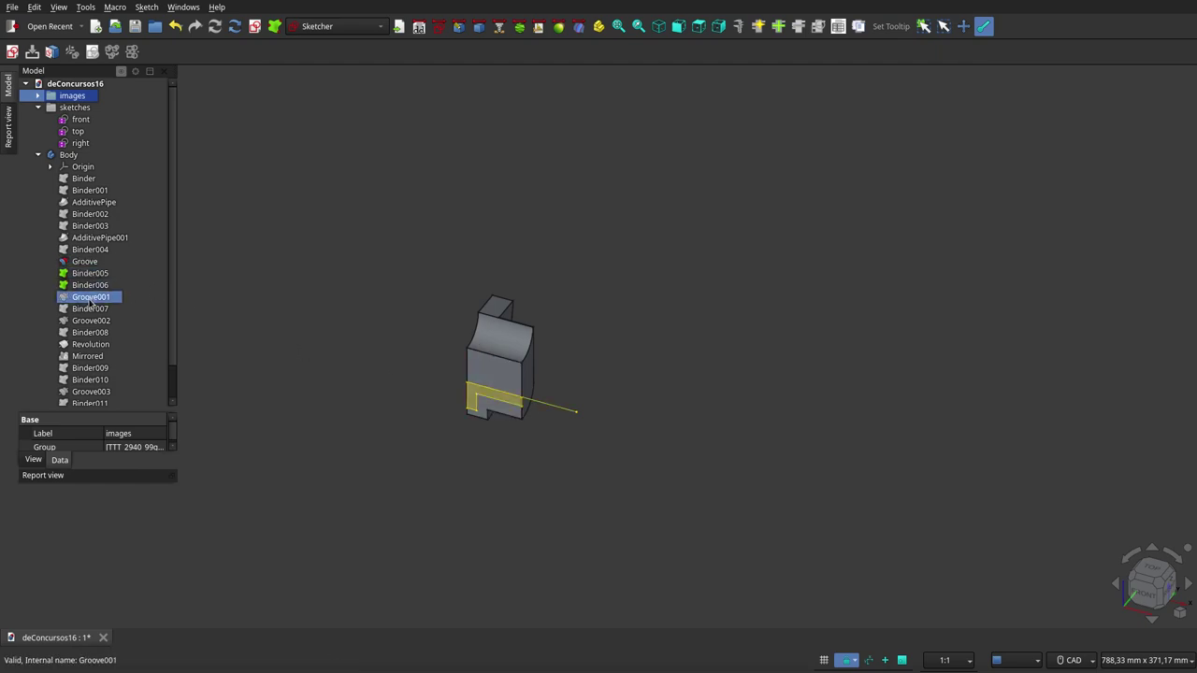
drag(120, 302, 18, 268)
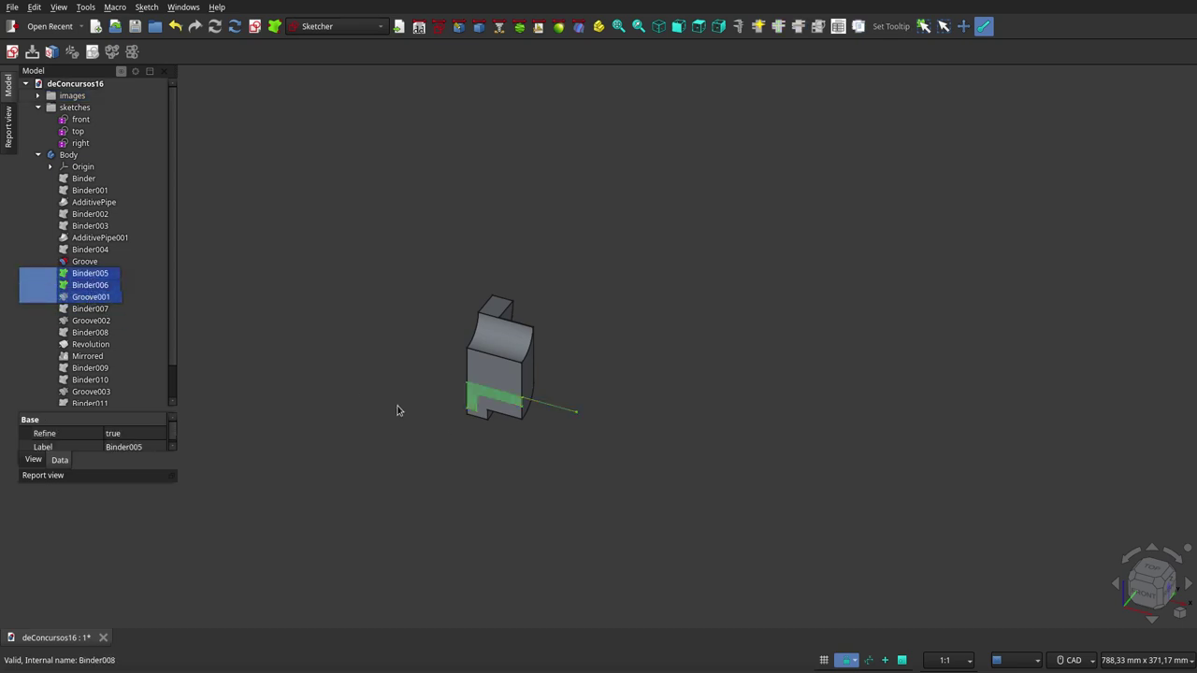
mouse_move(507, 465)
middle_down()
mouse_move(649, 489)
mouse_move(837, 476)
mouse_move(788, 642)
mouse_move(374, 657)
mouse_move(66, 586)
mouse_move(150, 433)
mouse_move(165, 315)
mouse_move(200, 286)
mouse_move(299, 352)
mouse_move(579, 486)
mouse_move(522, 507)
middle_up()
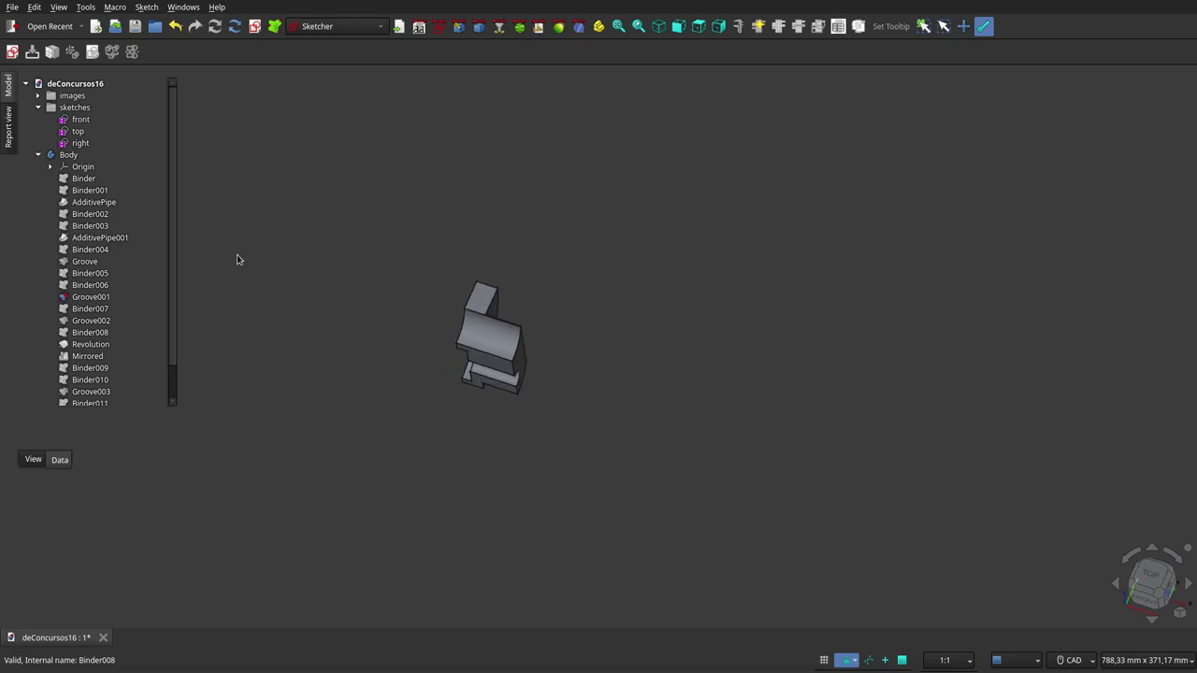
Step: Show the reference drawing planes again and zoom and orbit around the part
click(79, 100)
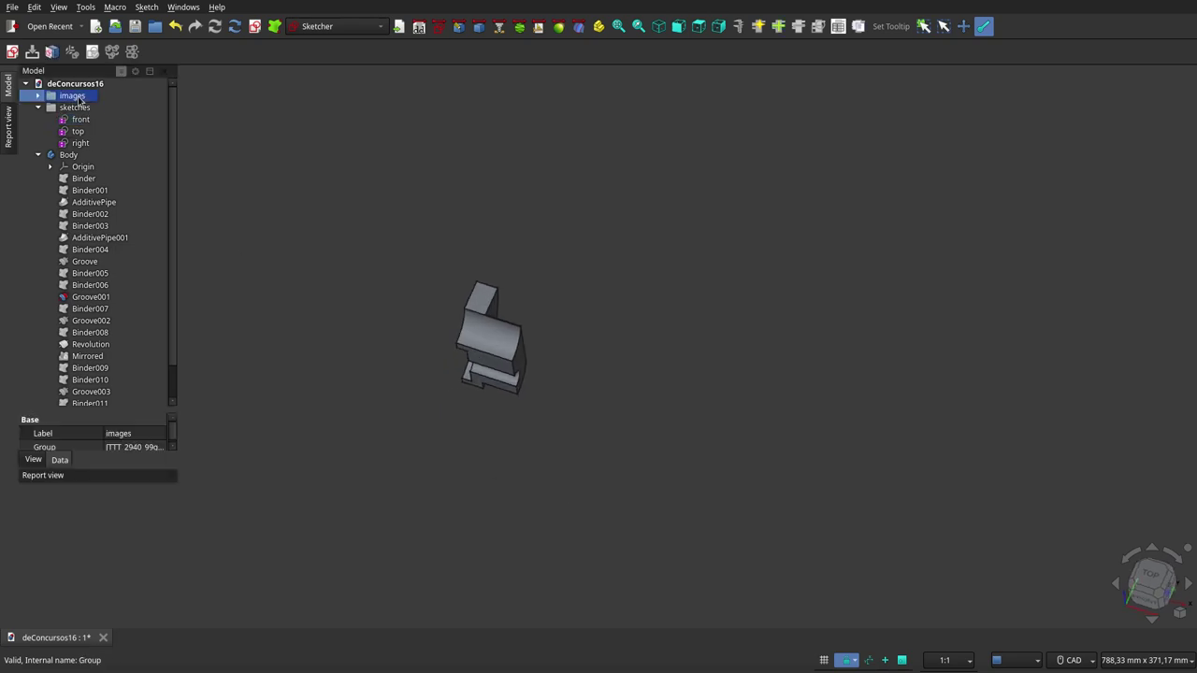
key(space)
scroll(494, 355, up, 5)
scroll(494, 356, up, 3)
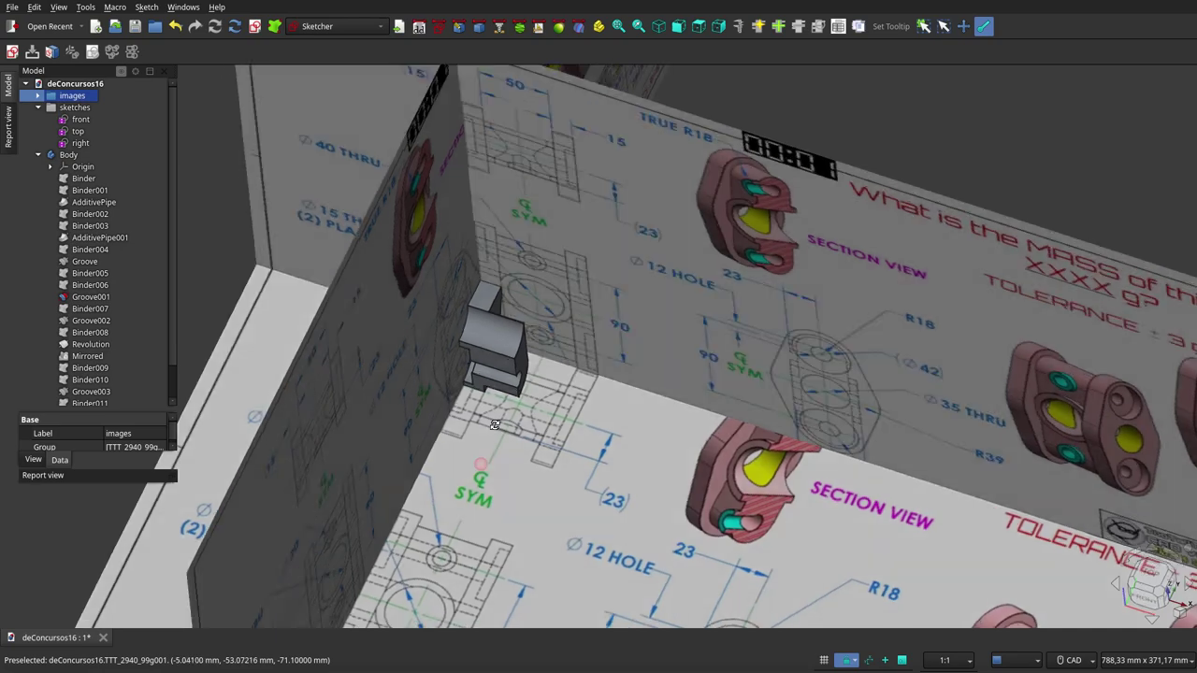
mouse_move(493, 356)
middle_down()
mouse_move(496, 396)
mouse_move(439, 384)
middle_up()
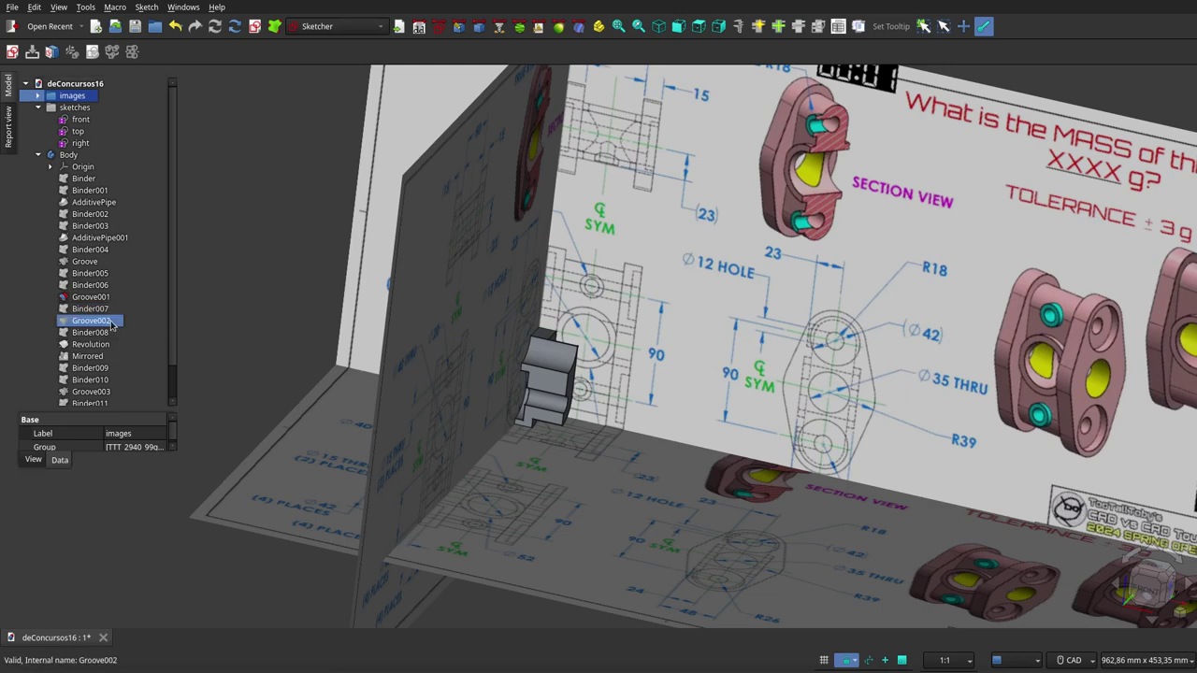
click(94, 308)
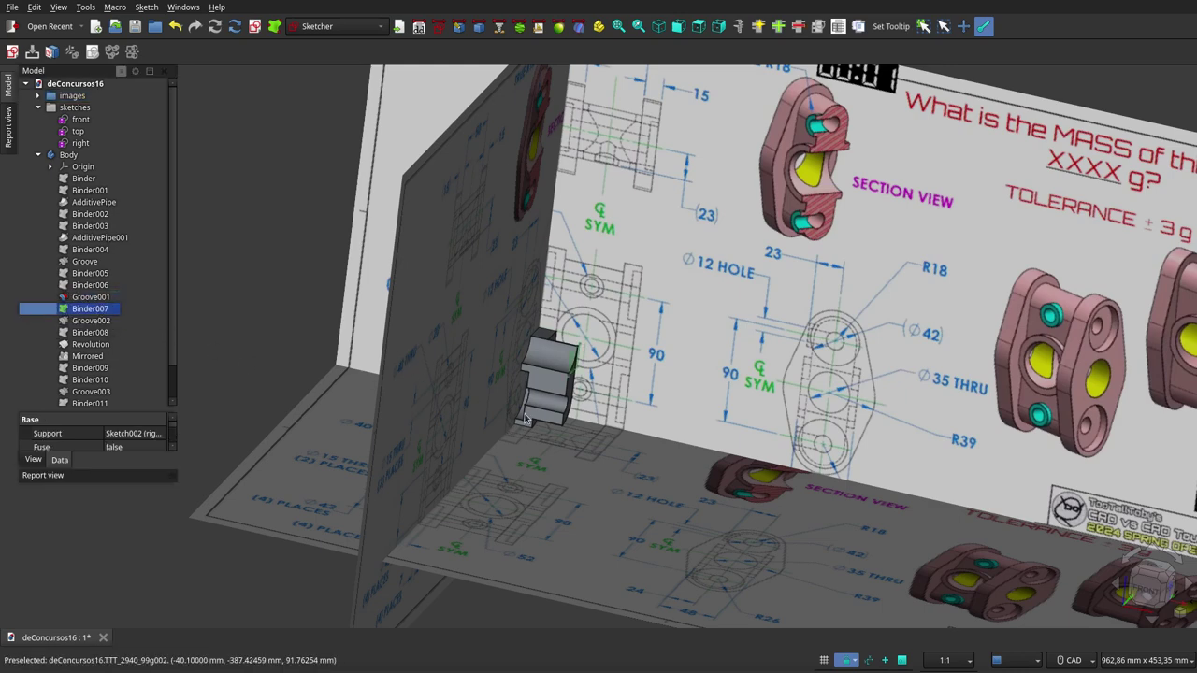
mouse_move(486, 393)
middle_down()
mouse_move(430, 412)
mouse_move(682, 425)
middle_up()
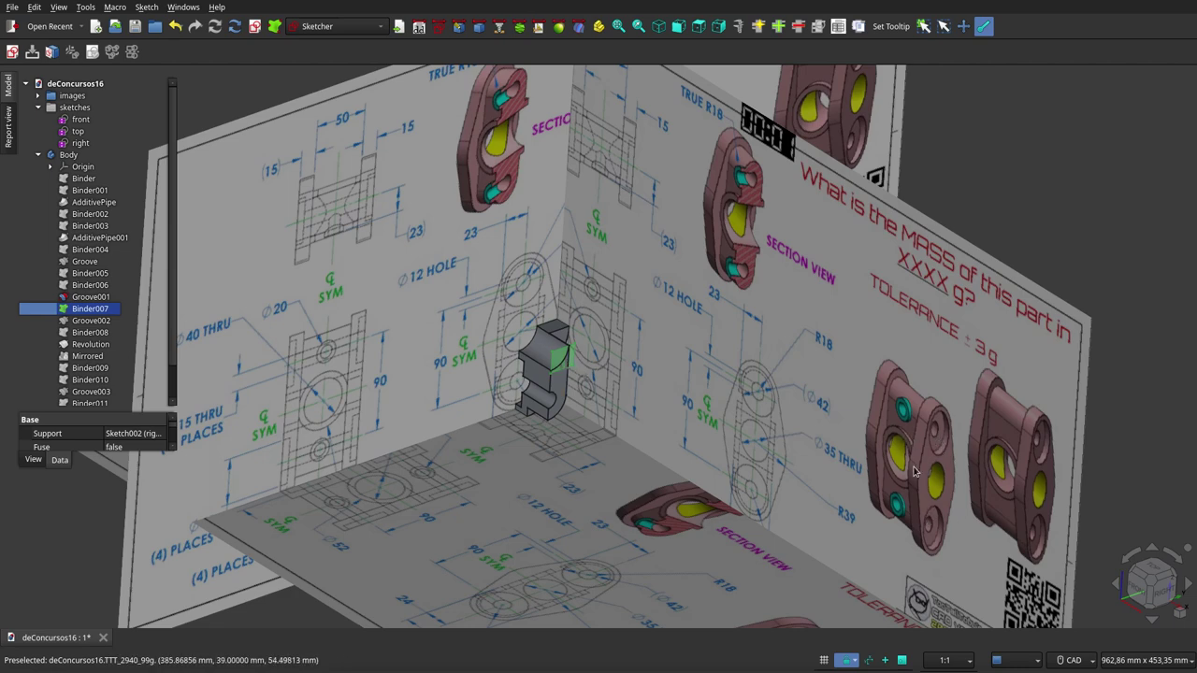
ctrl+click(96, 323)
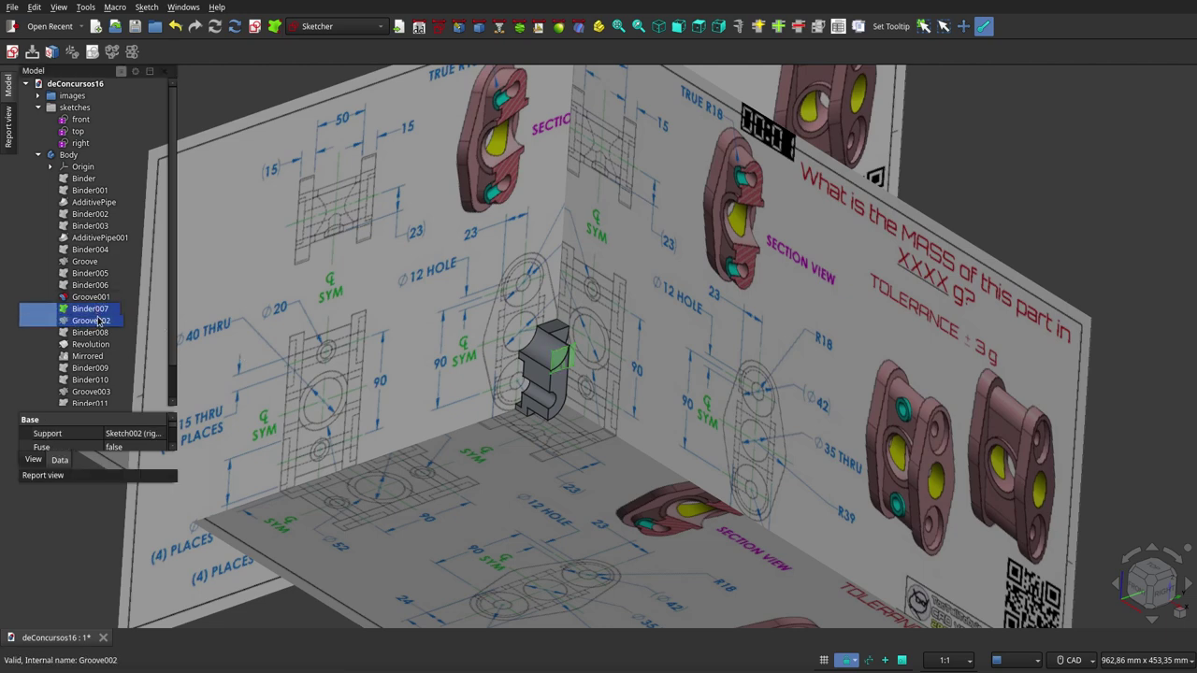
click(601, 413)
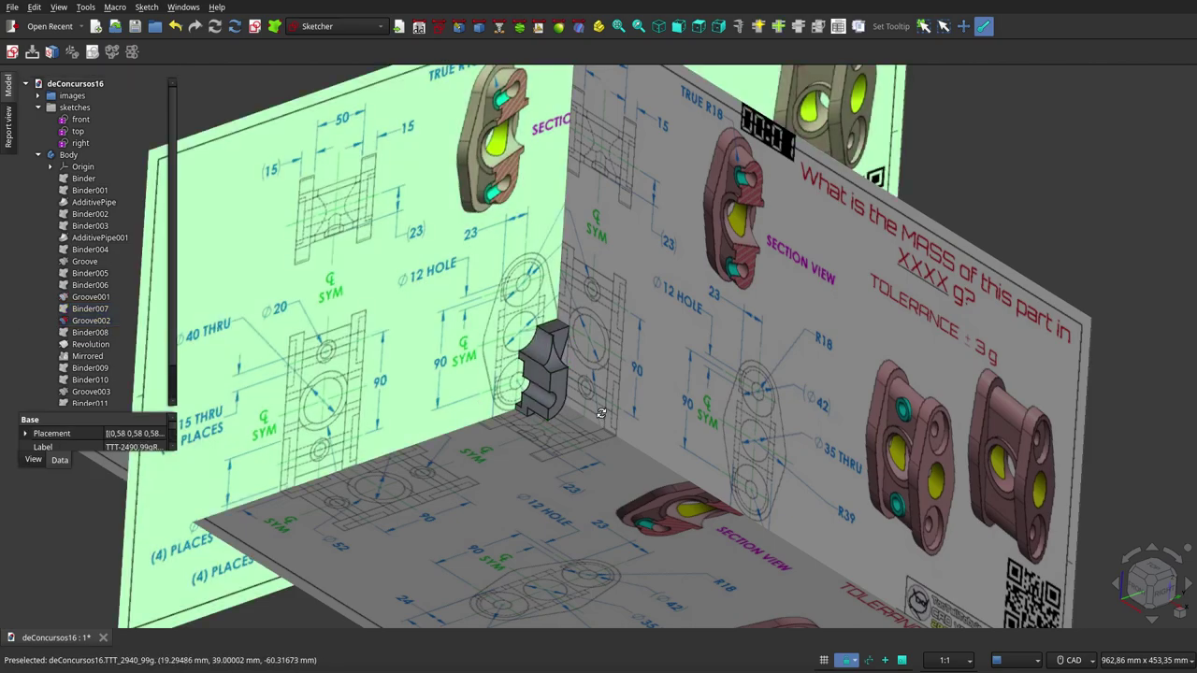
key(1)
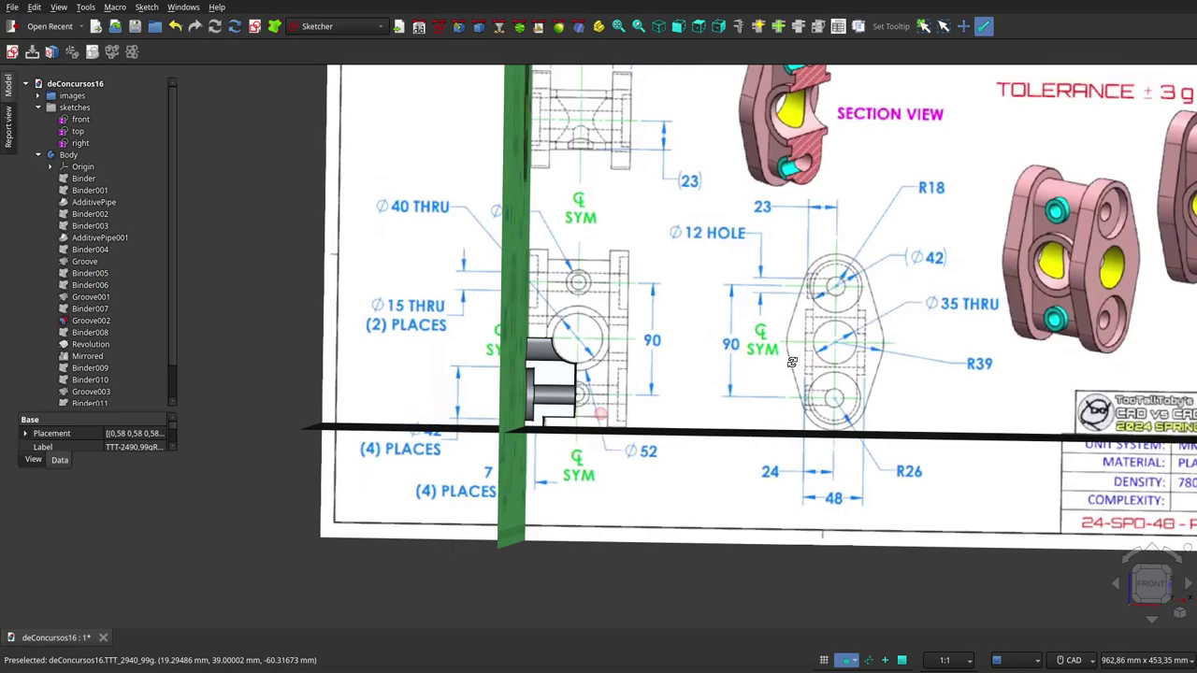
key(0)
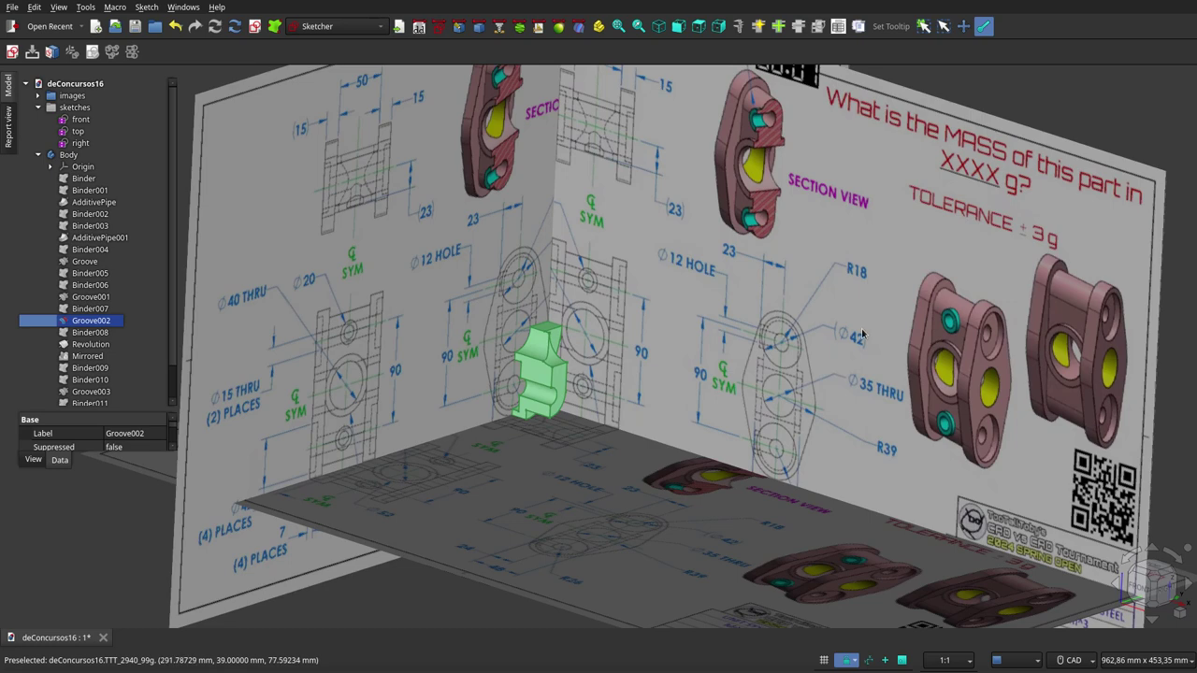
click(89, 332)
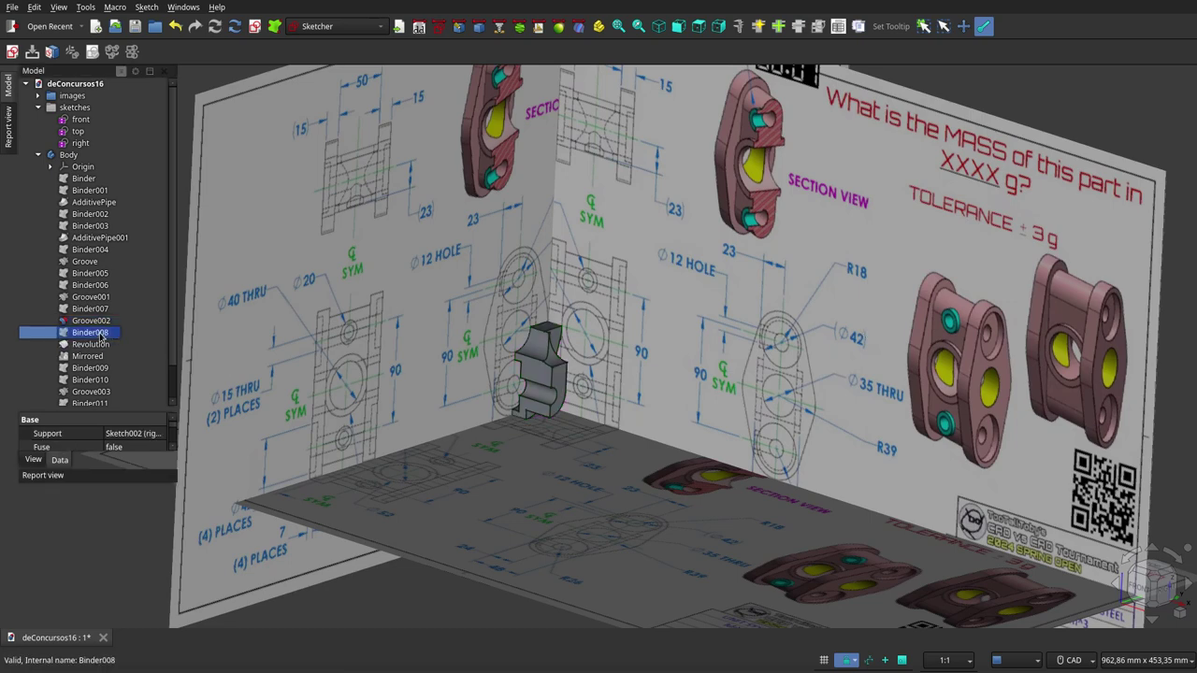
mouse_move(538, 374)
middle_down()
mouse_move(497, 448)
mouse_move(622, 370)
middle_up()
scroll(622, 370, up, 1)
scroll(622, 370, up, 4)
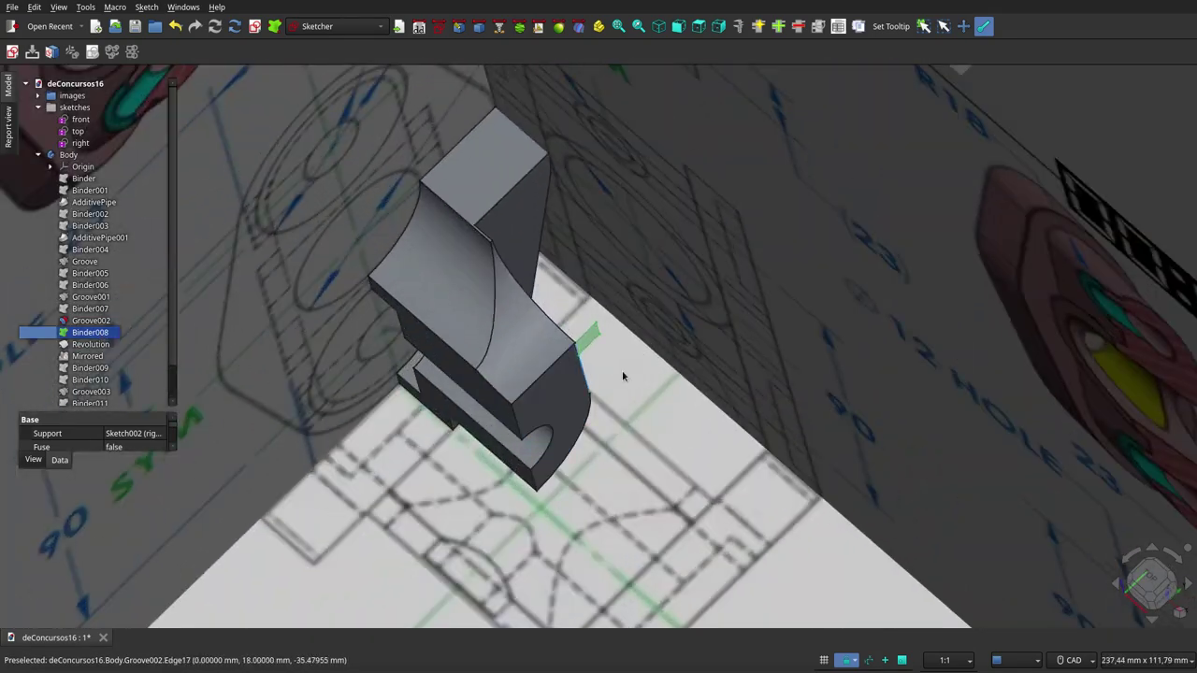
scroll(632, 316, up, 3)
middle_drag(631, 316, 584, 380)
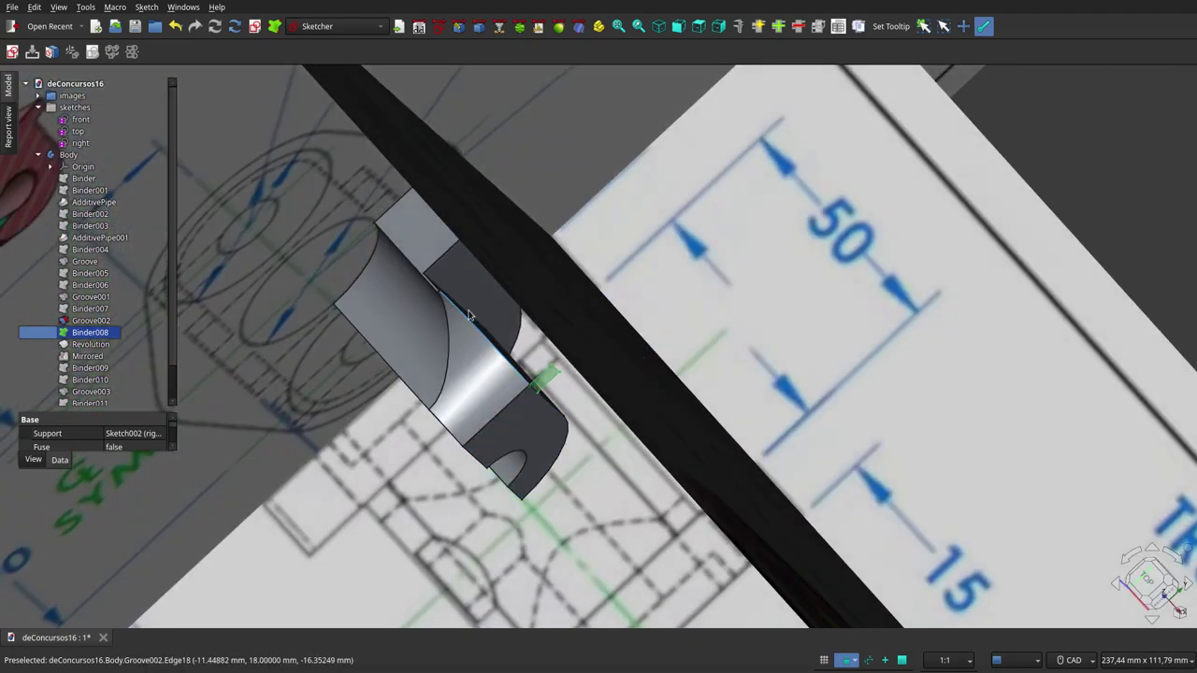
mouse_move(432, 261)
middle_down()
mouse_move(717, 325)
mouse_move(547, 389)
middle_up()
click(75, 345)
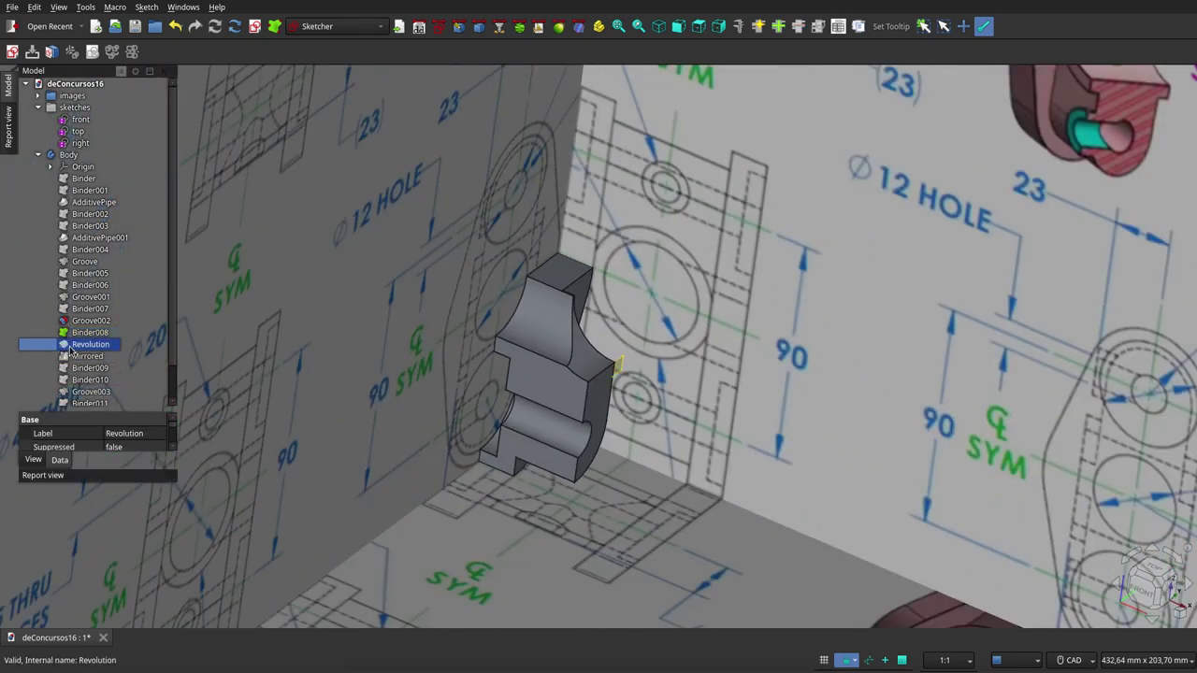
click(638, 472)
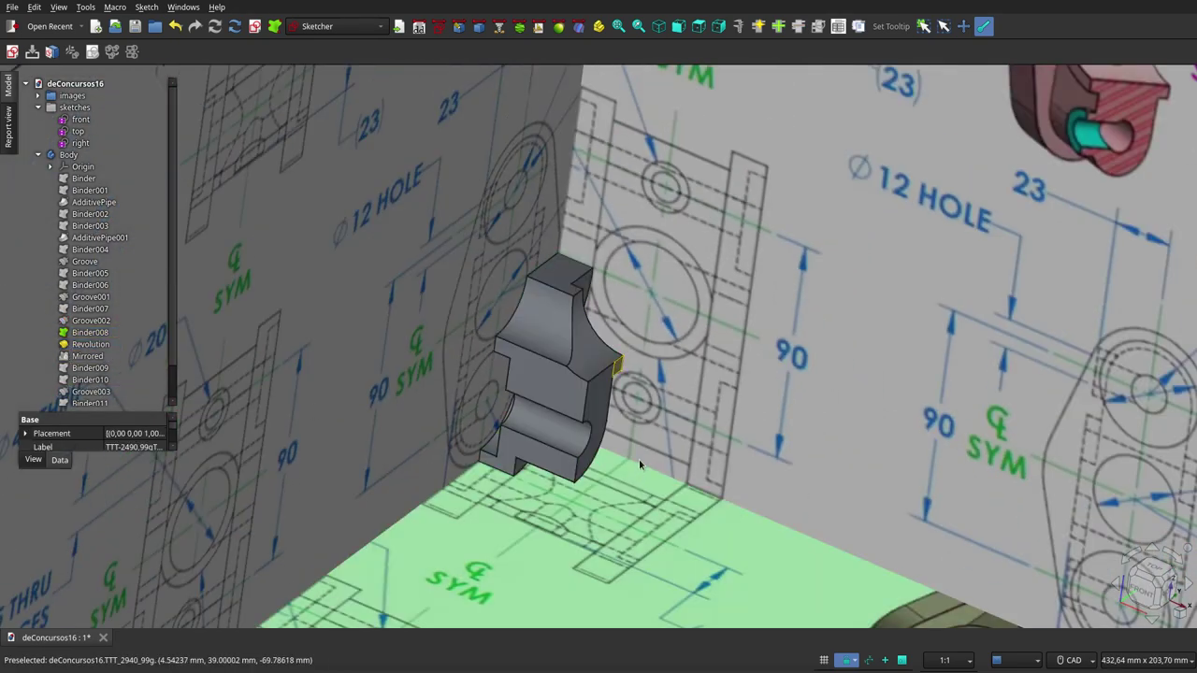
Step: Hide the reference planes and inspect Binder008 and Groove002 on the part
click(72, 96)
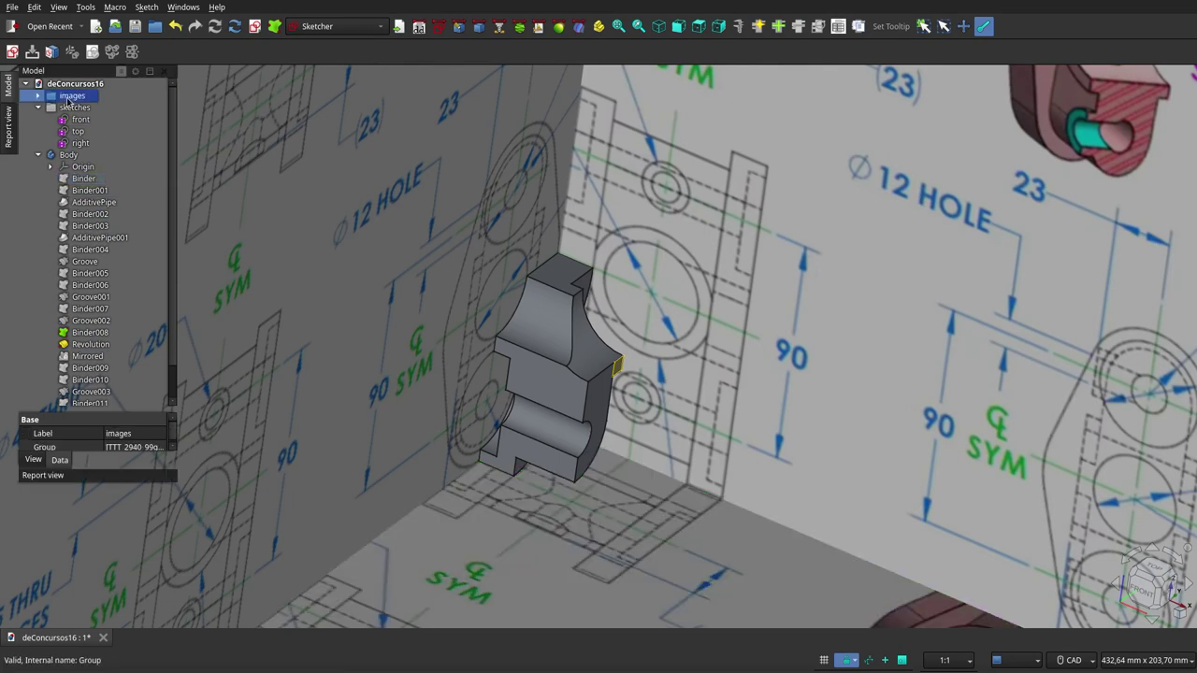
key(space)
mouse_move(740, 368)
middle_down()
mouse_move(633, 402)
mouse_move(383, 433)
mouse_move(339, 415)
middle_up()
click(91, 333)
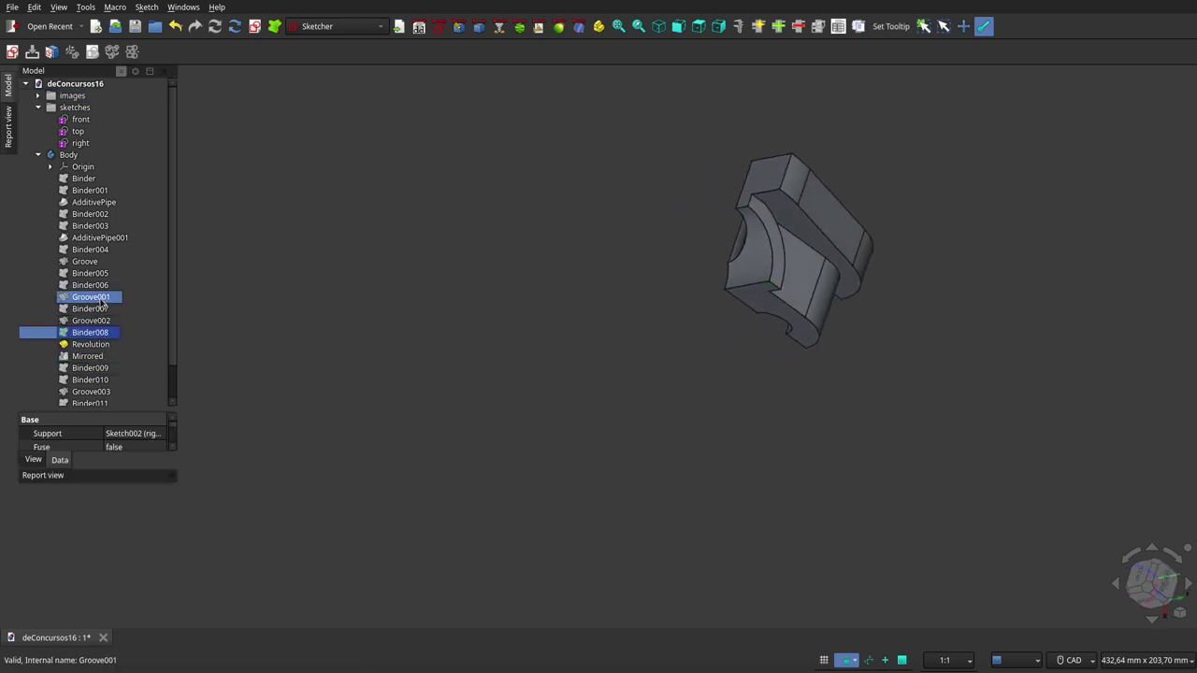
click(96, 322)
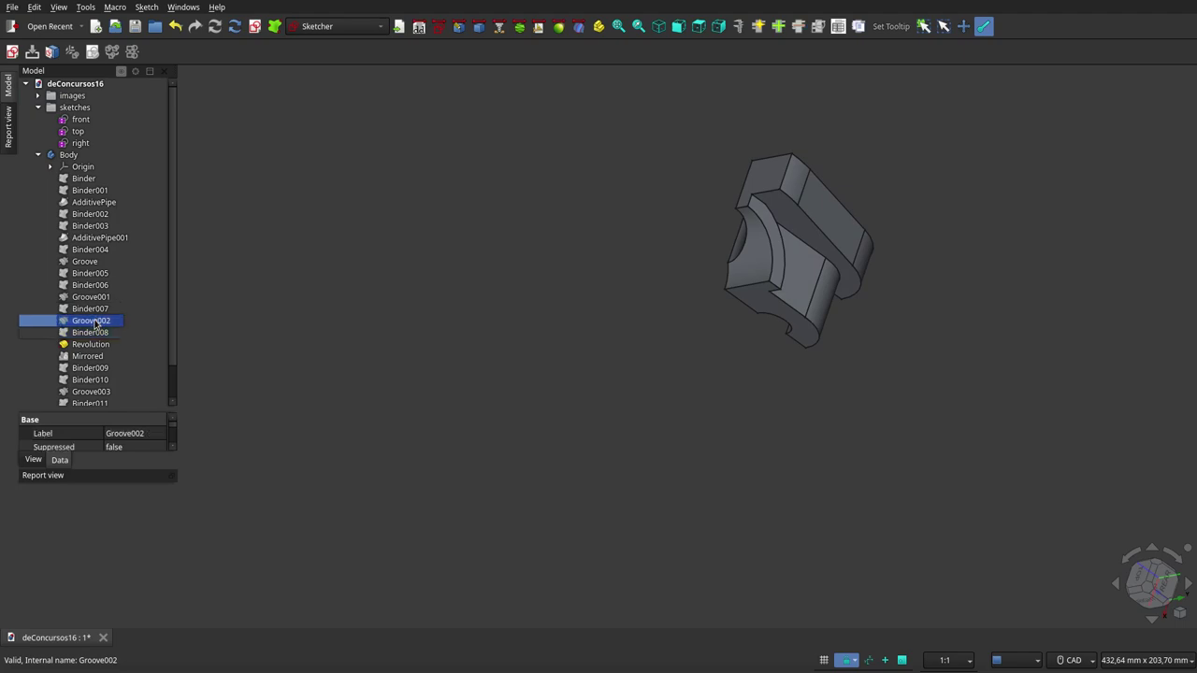
click(688, 323)
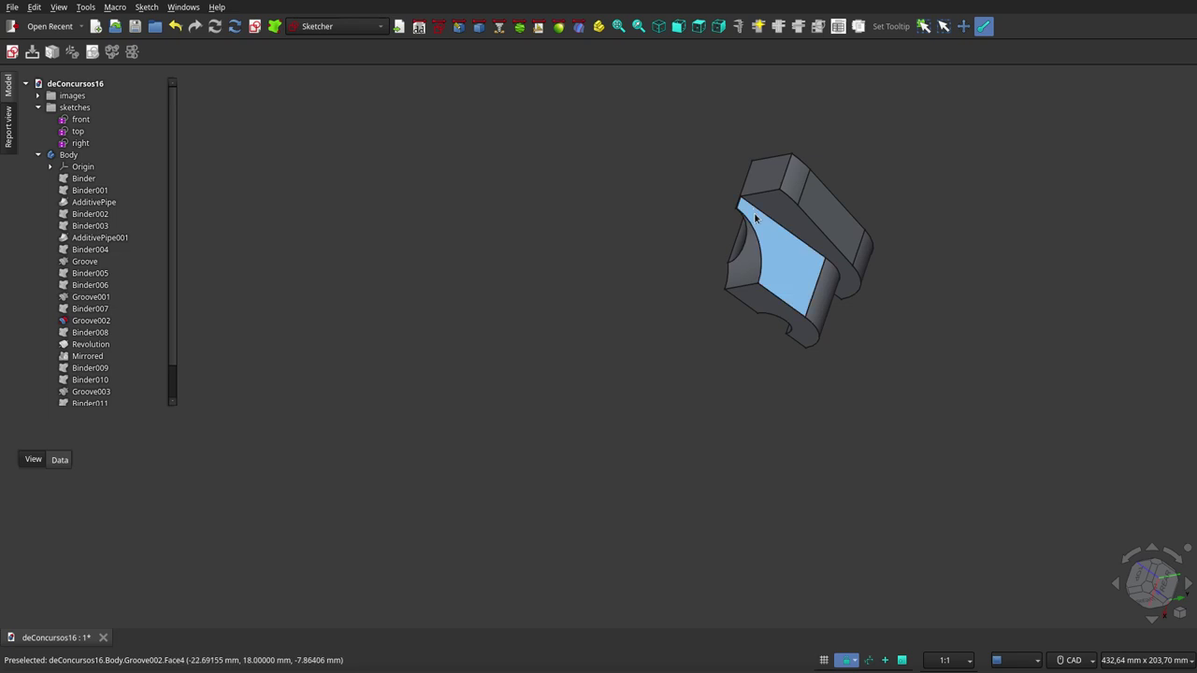
Step: Inspect Binder008 and Revolution, then view the part straight on from the front
click(94, 334)
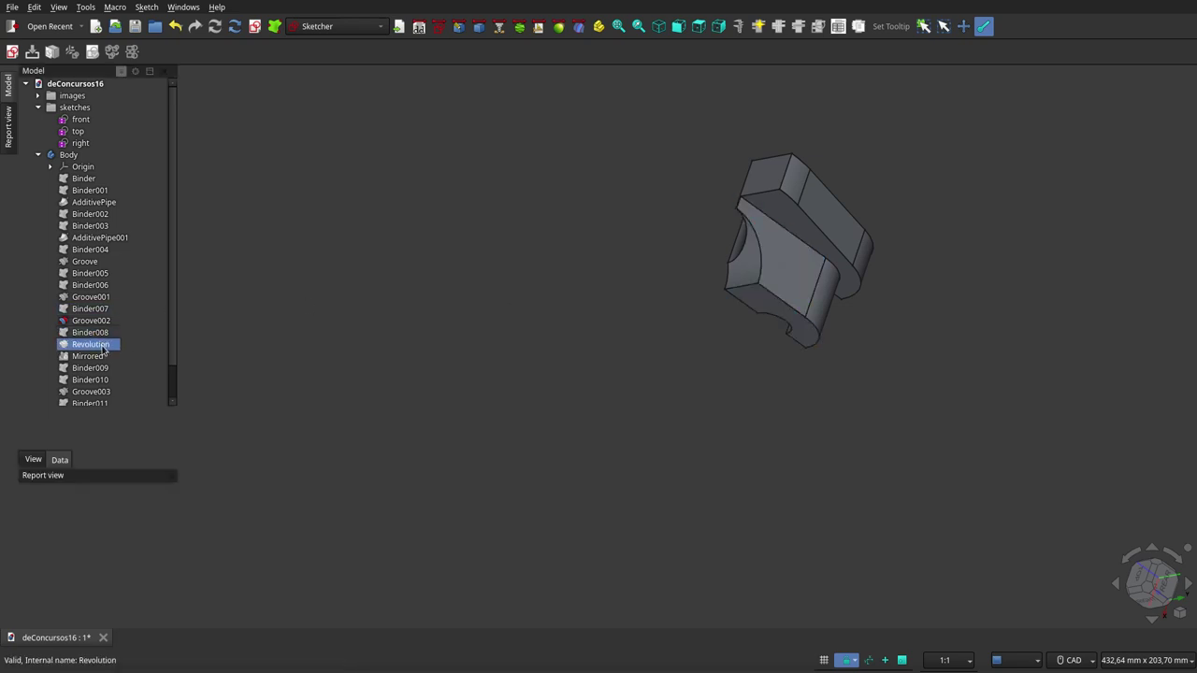
click(94, 344)
mouse_move(593, 455)
middle_down()
mouse_move(620, 428)
mouse_move(762, 393)
middle_up()
key(1)
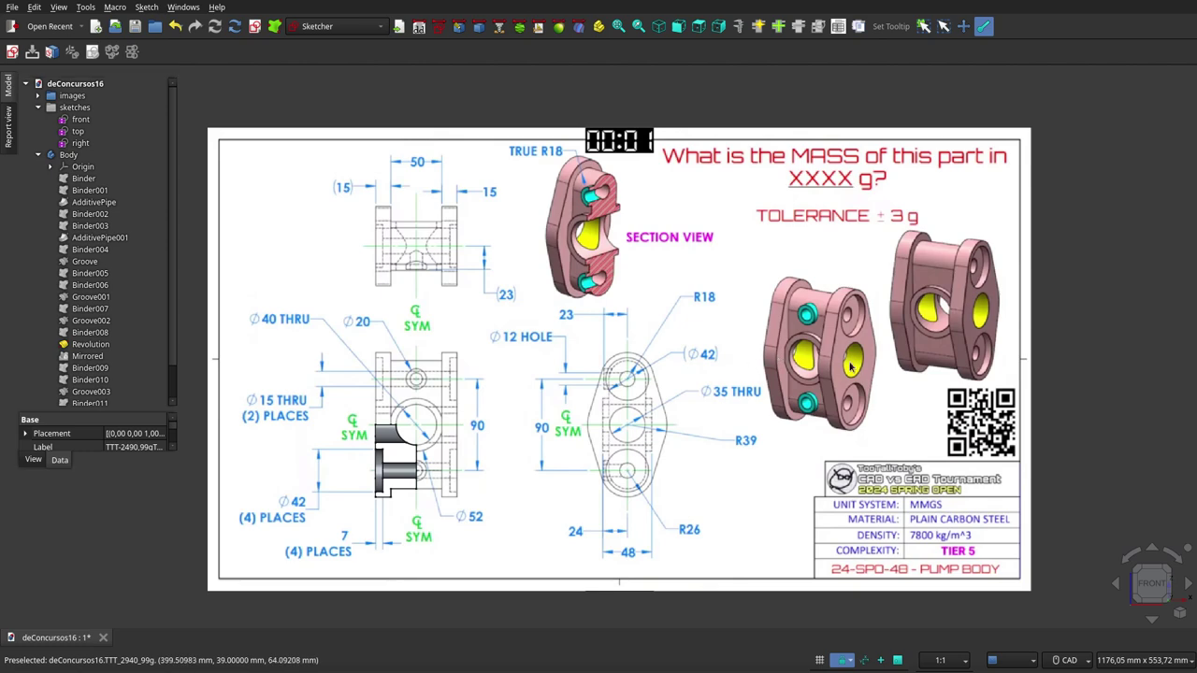
Step: Highlight Groove002 and show the part isometrically among the three reference drawing planes
click(97, 322)
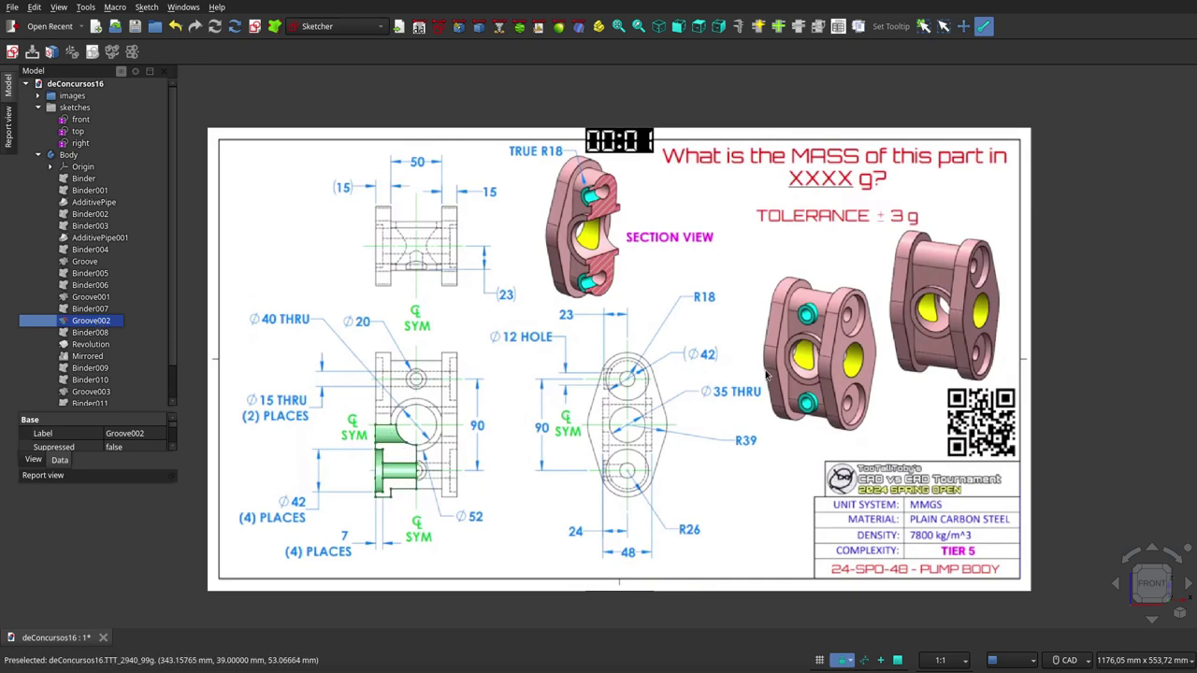
scroll(765, 374, down, 10)
mouse_move(765, 374)
middle_down()
mouse_move(612, 465)
mouse_move(669, 446)
middle_up()
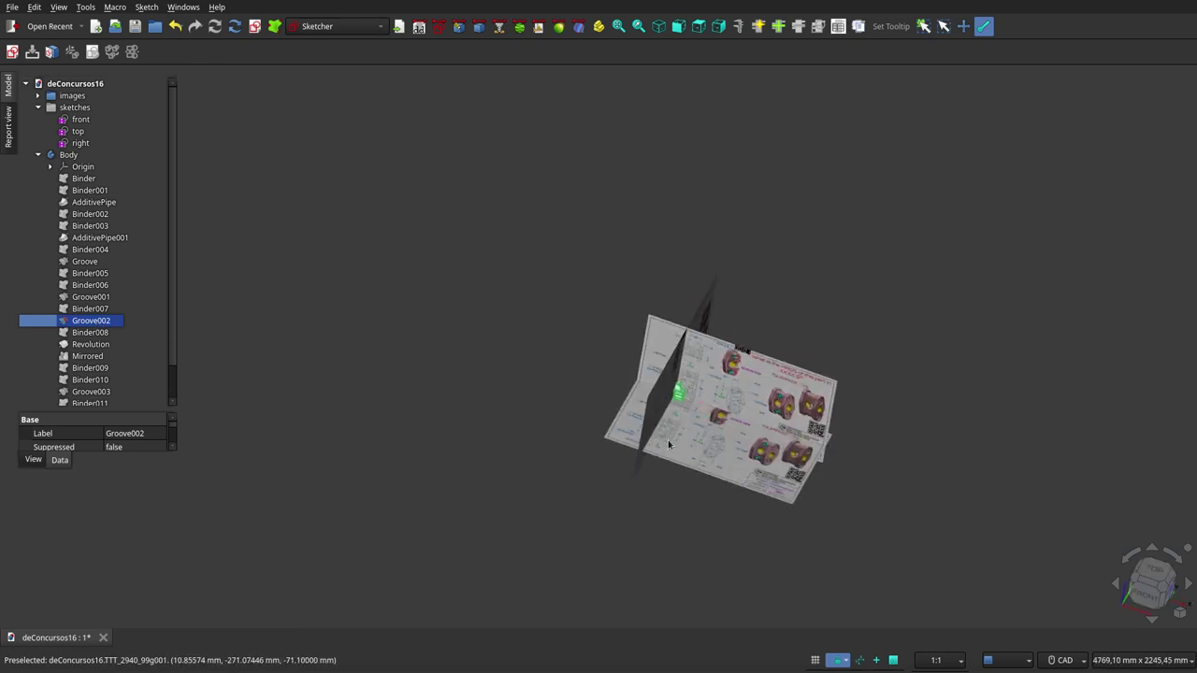
key(0)
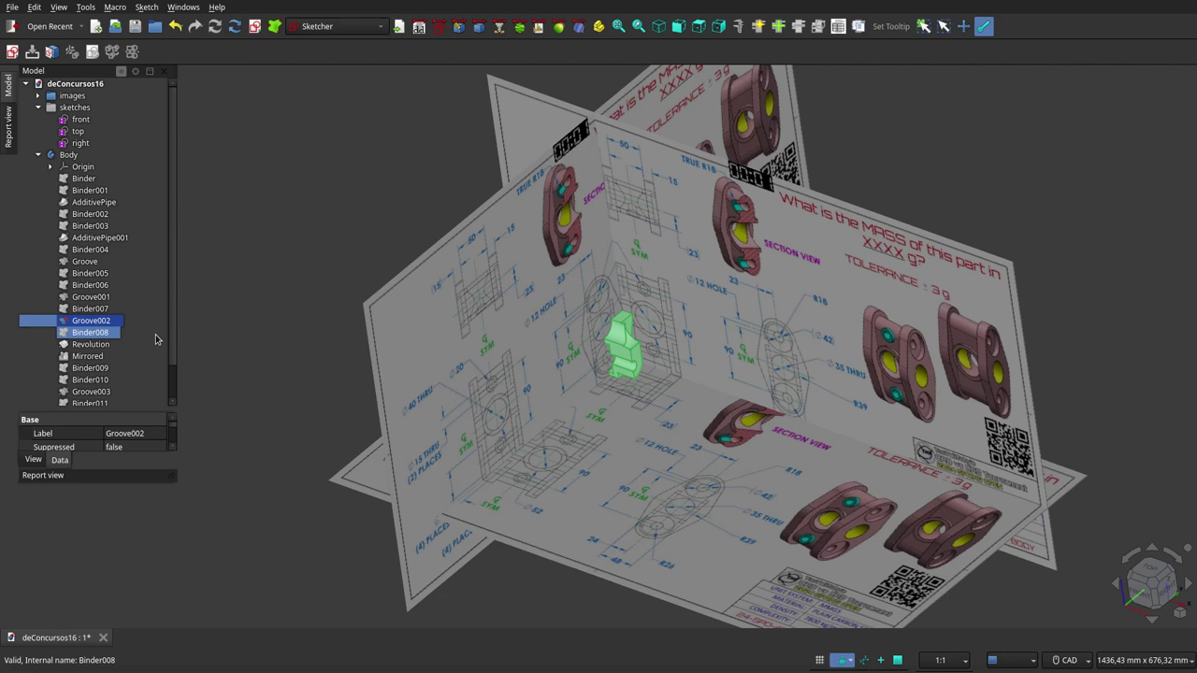
click(561, 337)
middle_drag(598, 337, 652, 339)
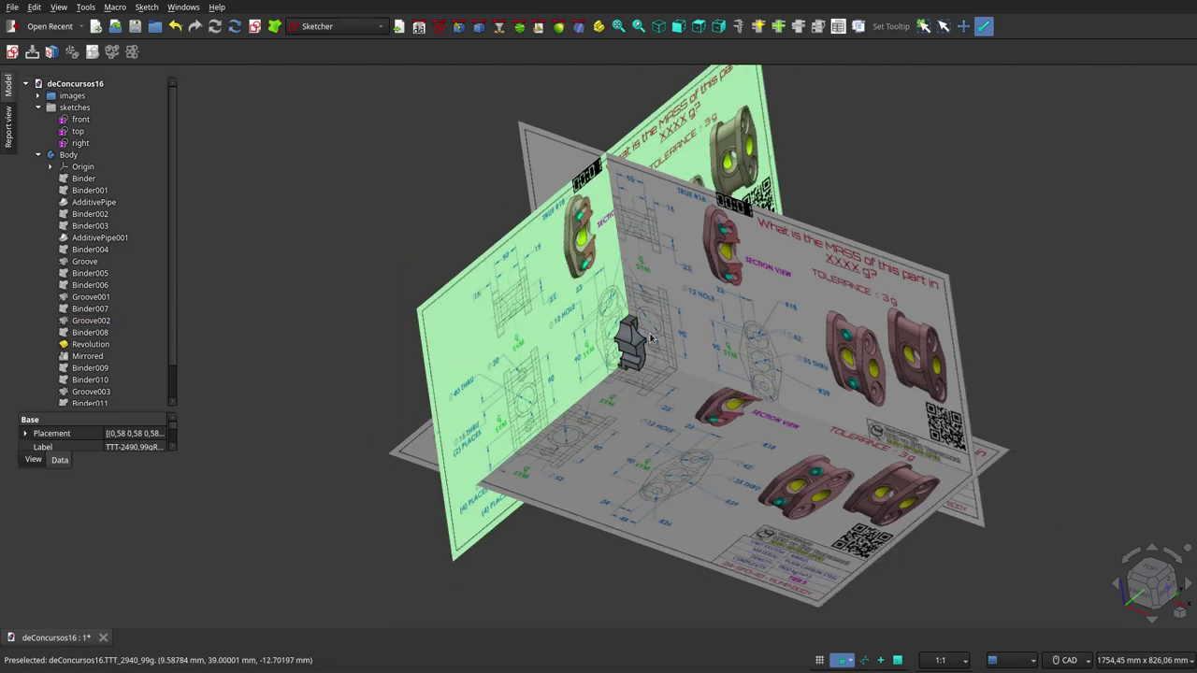
scroll(652, 338, up, 3)
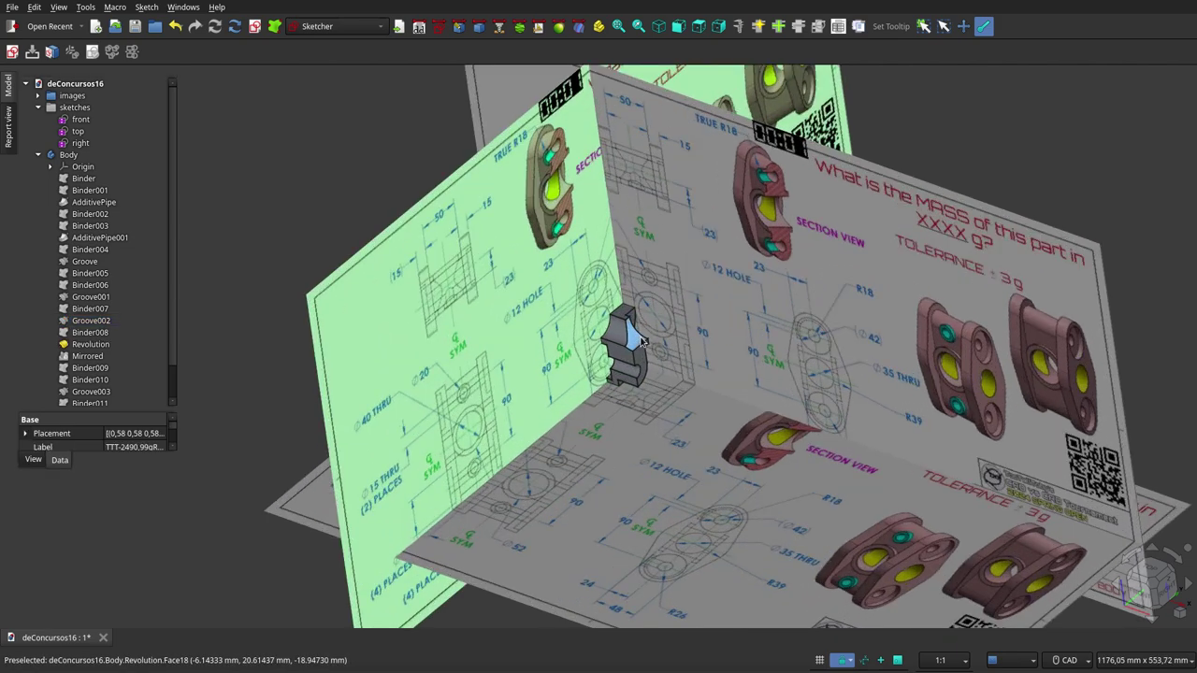
Step: Step to the Mirrored and Binder009 features, orbiting to view the part from the left
click(110, 357)
click(681, 432)
mouse_move(687, 428)
middle_down()
mouse_move(727, 444)
mouse_move(589, 387)
mouse_move(516, 398)
mouse_move(723, 398)
middle_up()
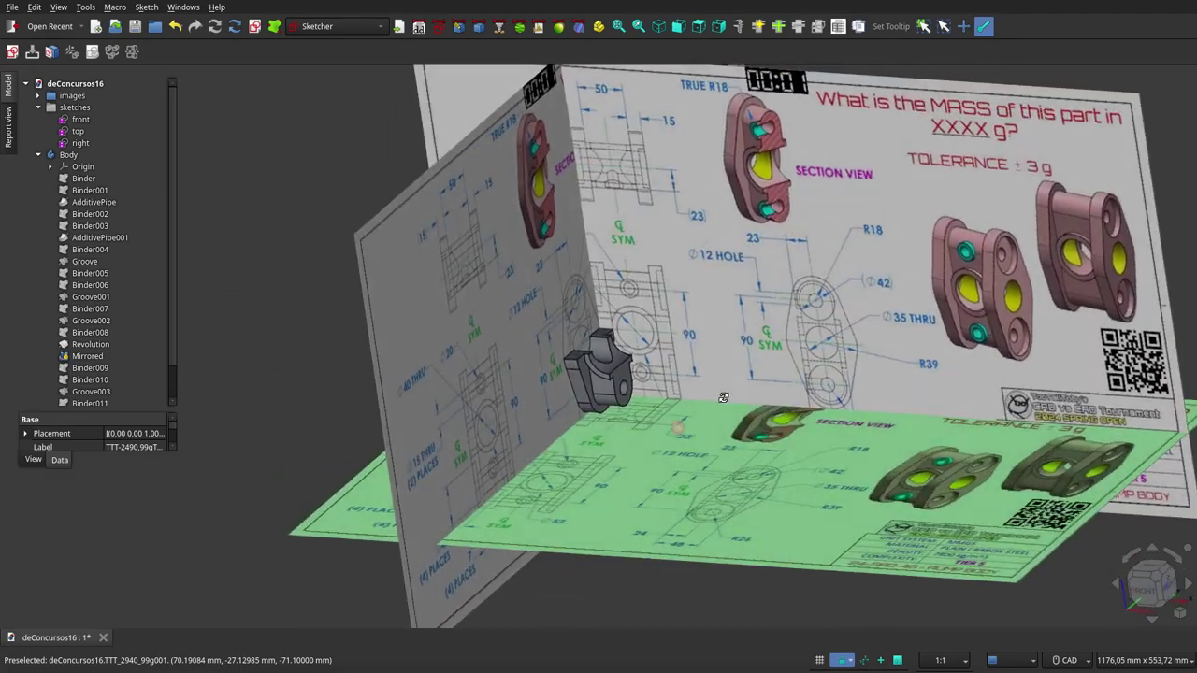
middle_drag(668, 396, 604, 397)
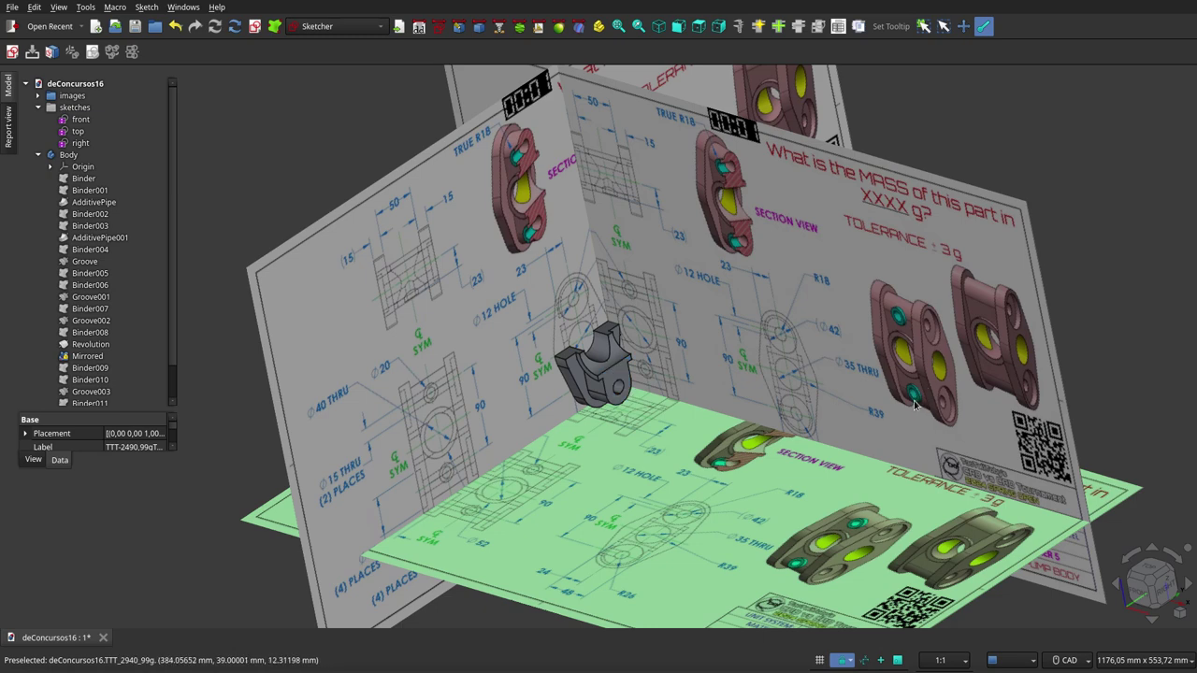
click(110, 372)
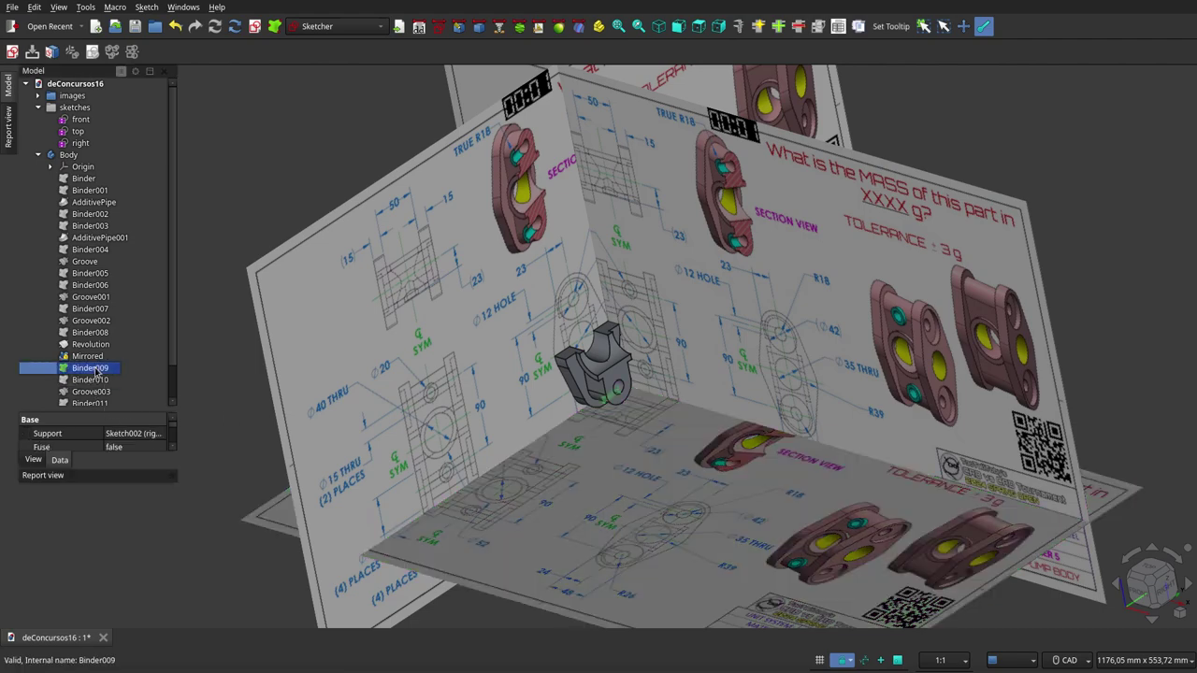
scroll(663, 429, up, 4)
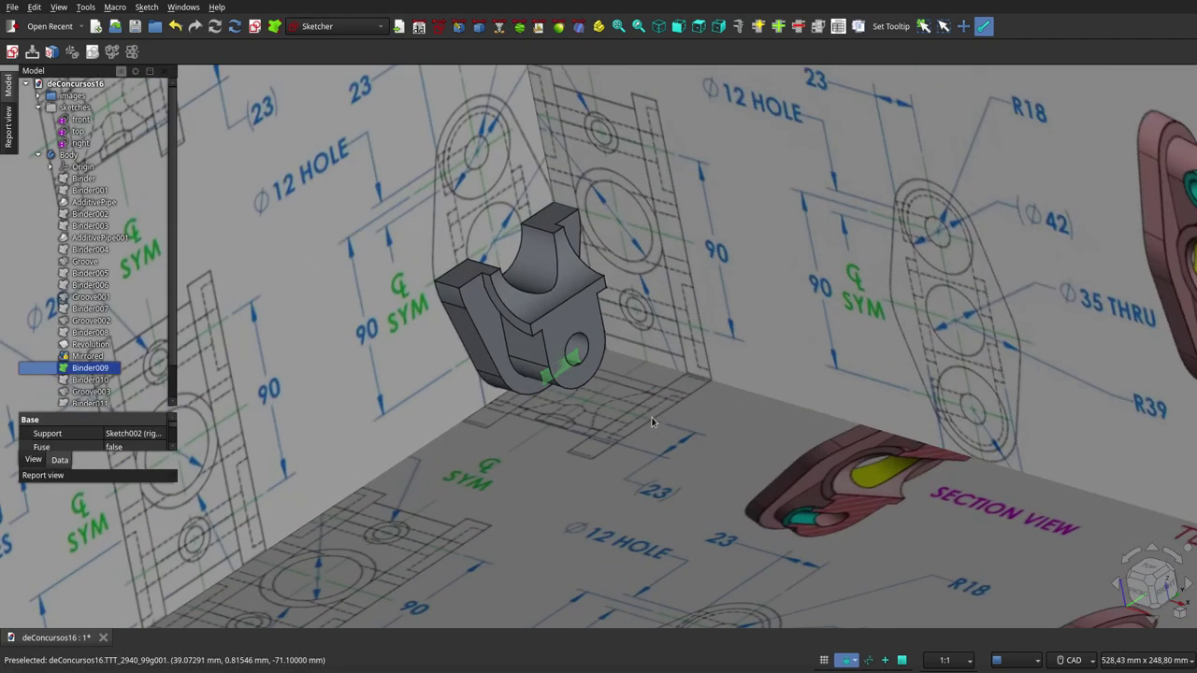
scroll(867, 397, down, 5)
middle_drag(866, 398, 797, 393)
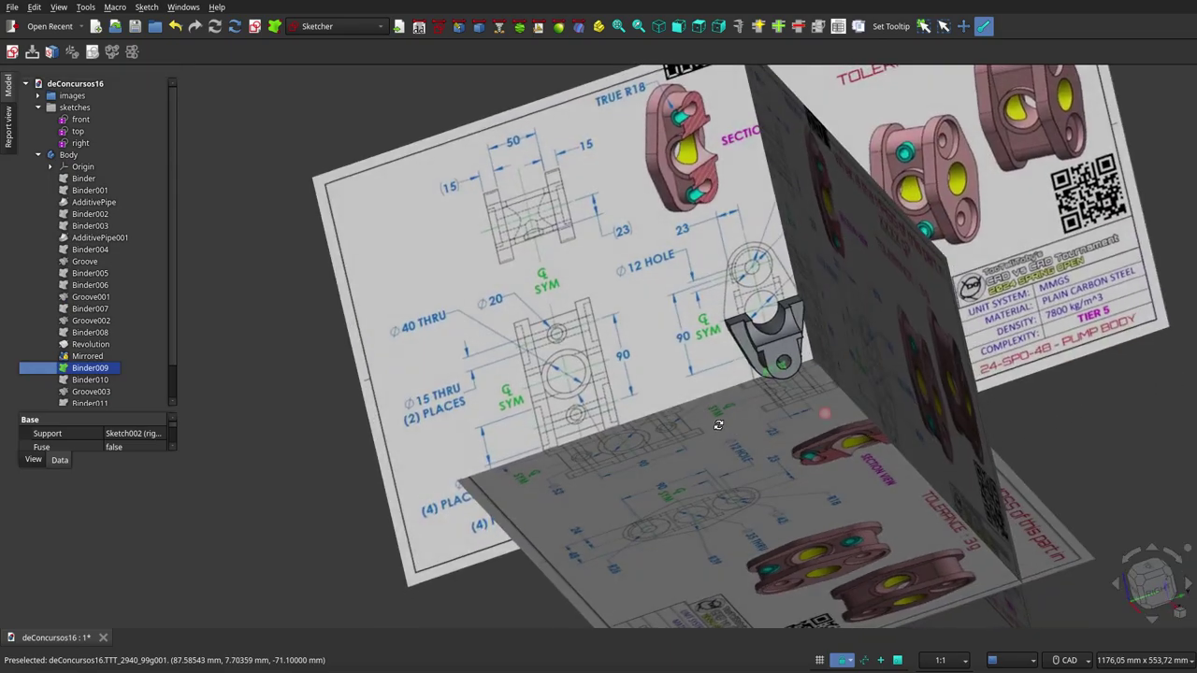
scroll(762, 391, up, 3)
scroll(763, 391, up, 4)
mouse_move(874, 347)
middle_down()
mouse_move(930, 331)
mouse_move(954, 339)
middle_up()
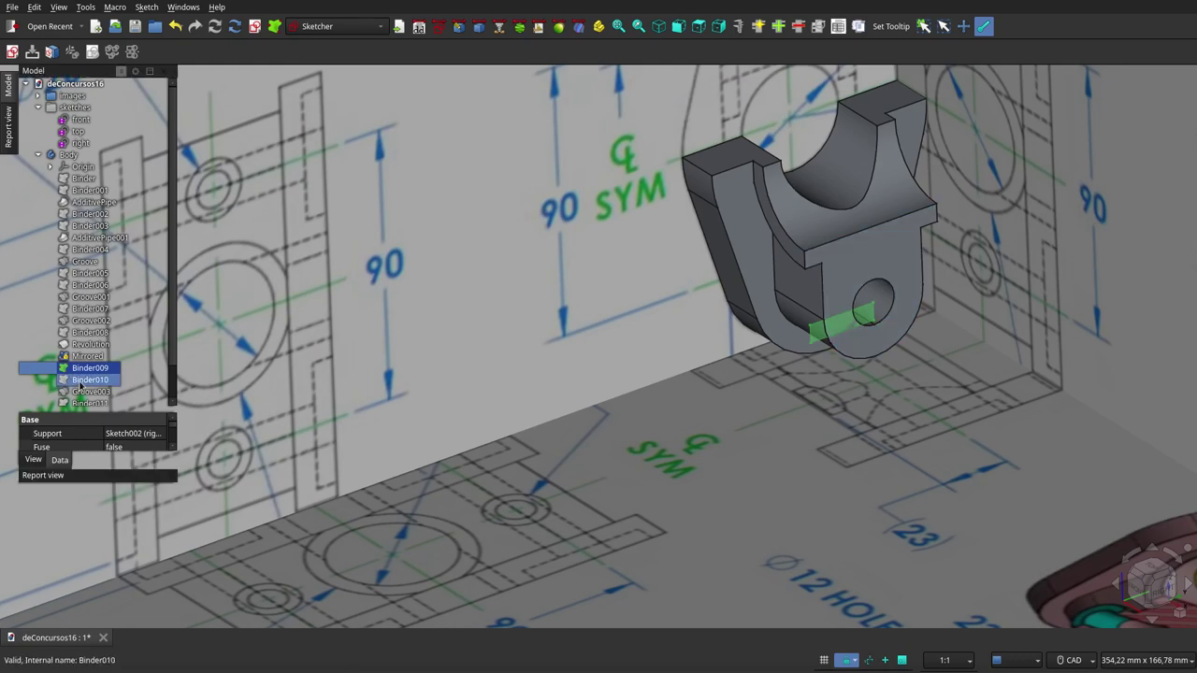
click(81, 381)
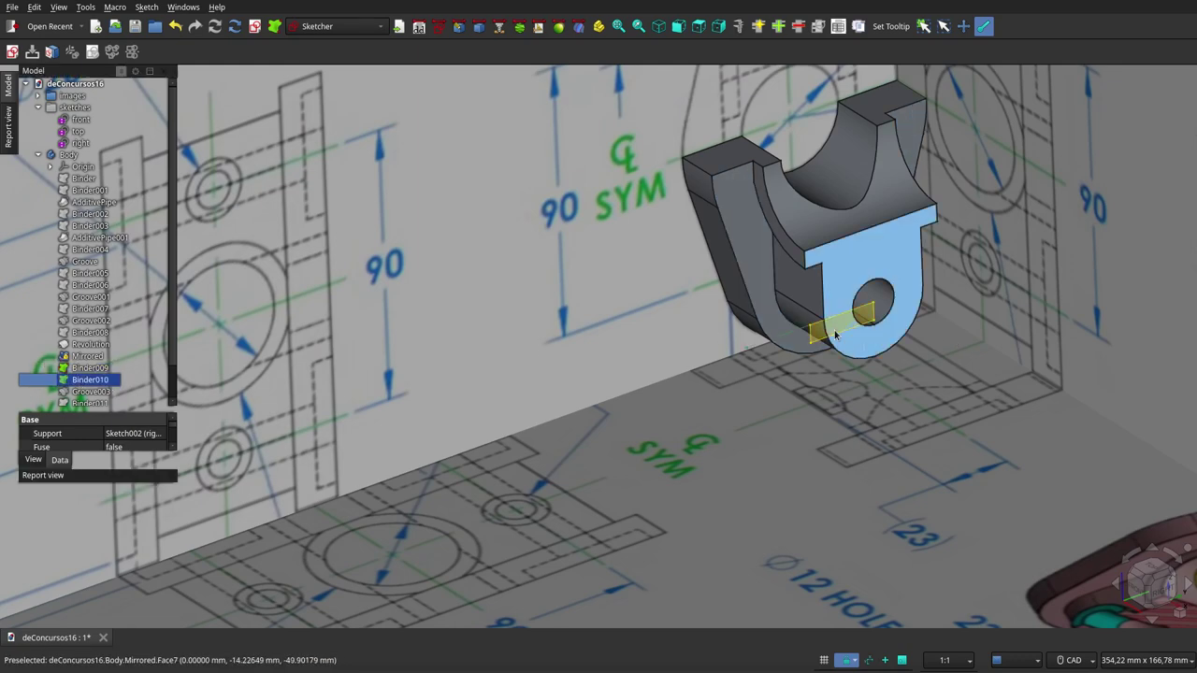
click(705, 352)
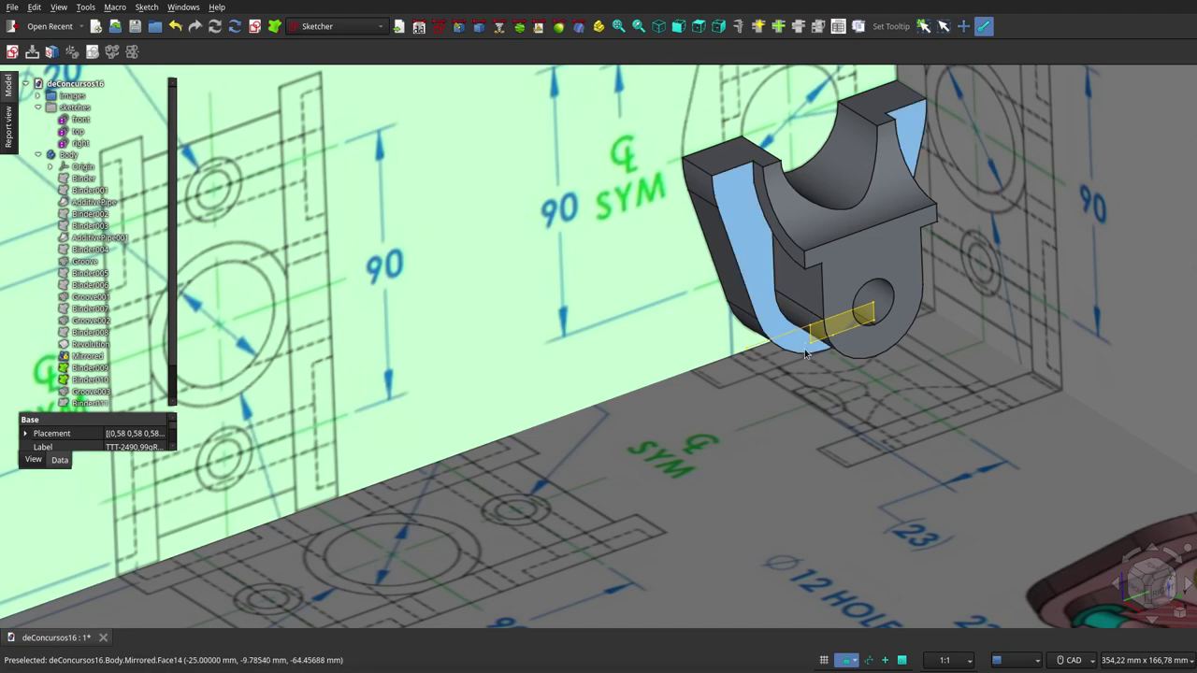
middle_drag(800, 318, 830, 394)
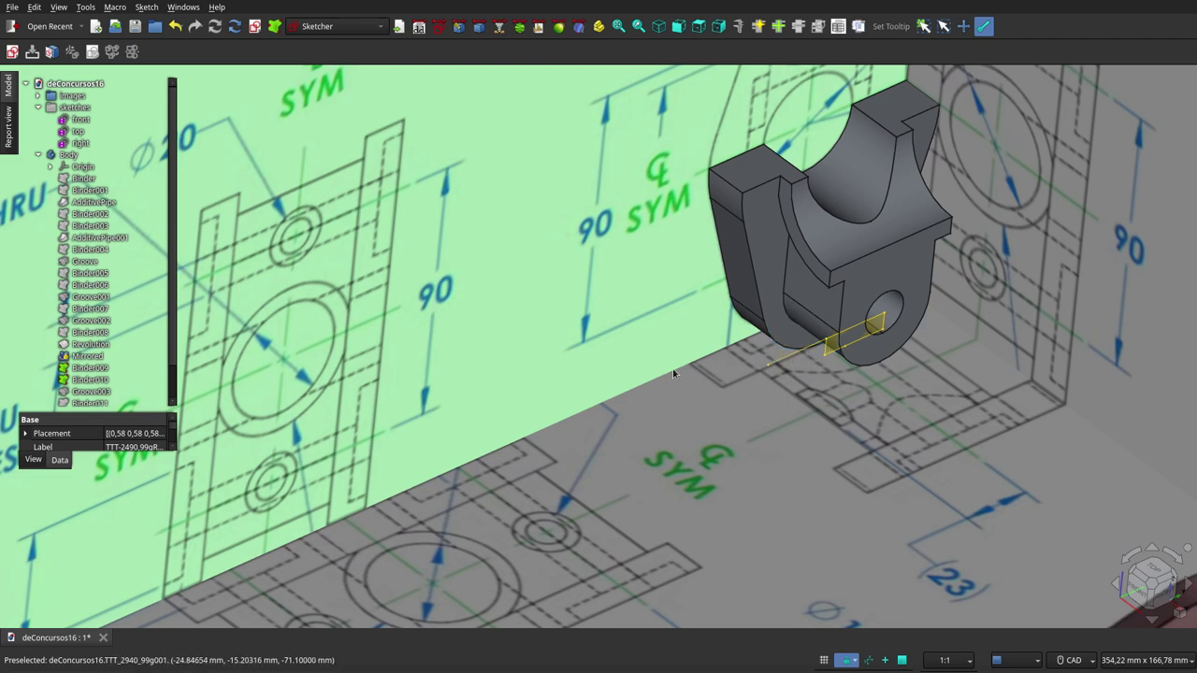
drag(21, 365, 100, 392)
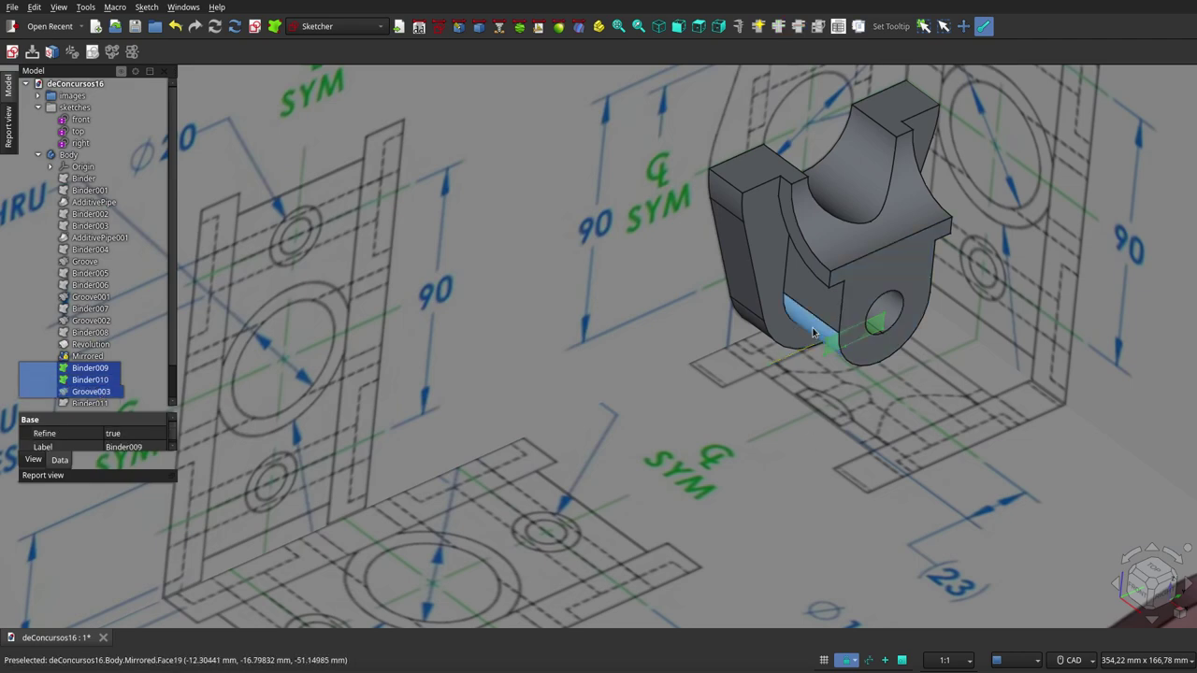
click(735, 361)
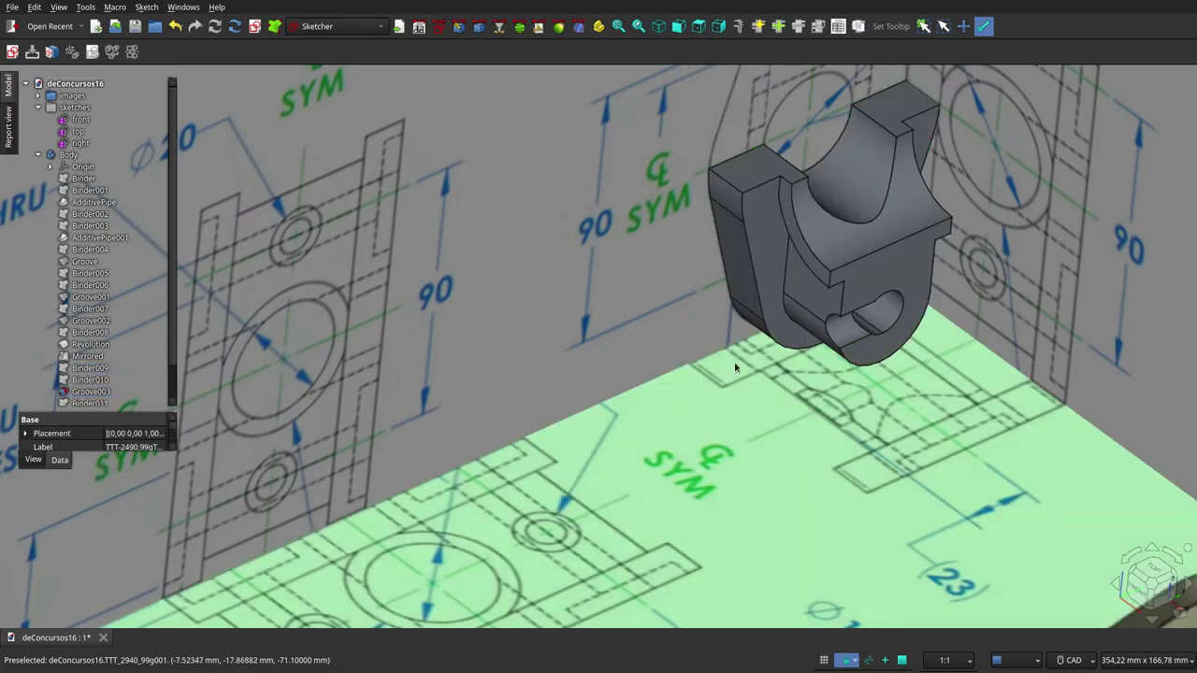
mouse_move(735, 361)
middle_down()
mouse_move(657, 332)
mouse_move(666, 271)
middle_up()
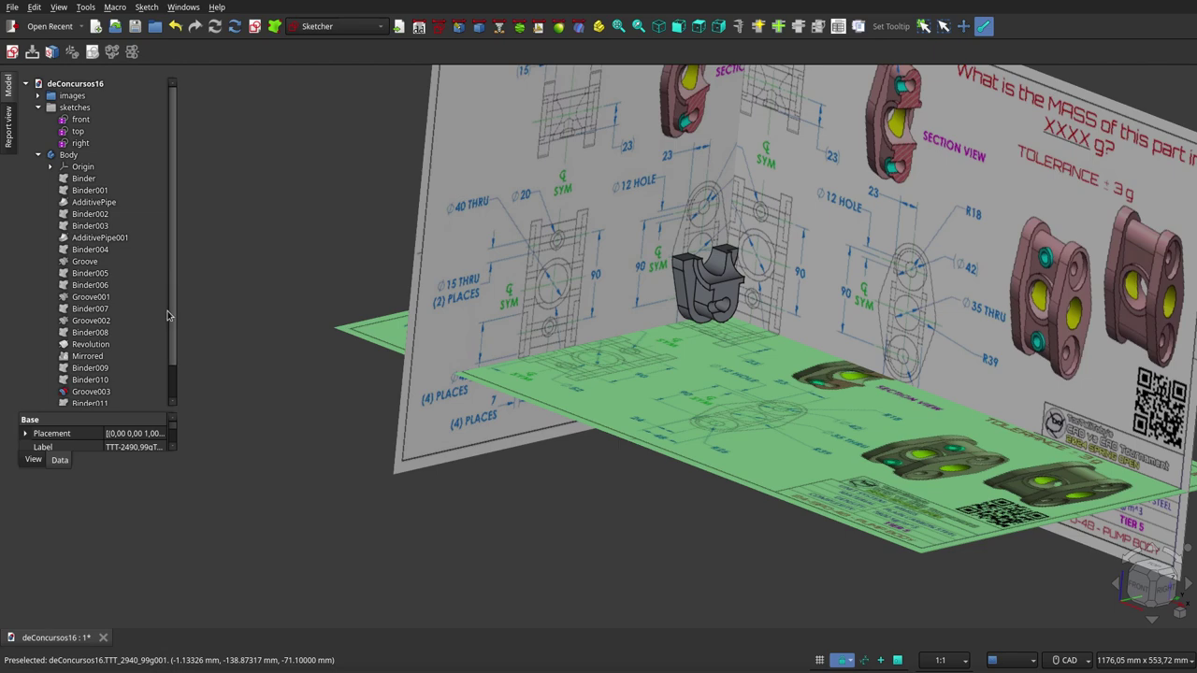
scroll(172, 315, down, 1)
click(159, 357)
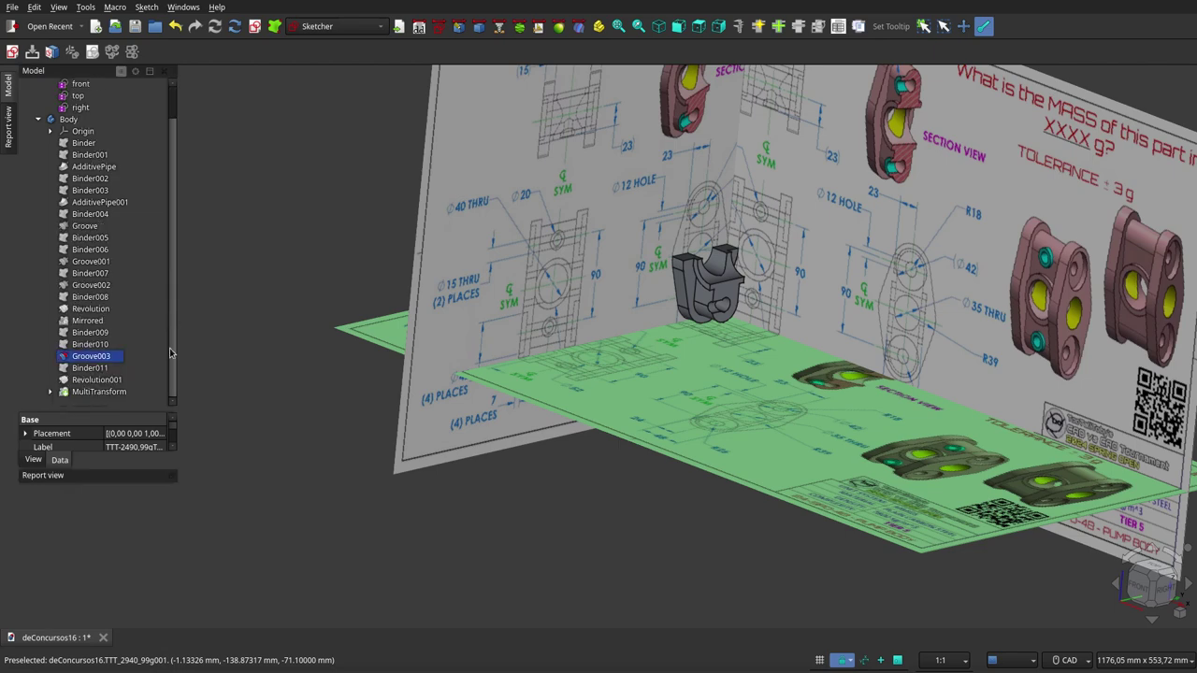
click(111, 368)
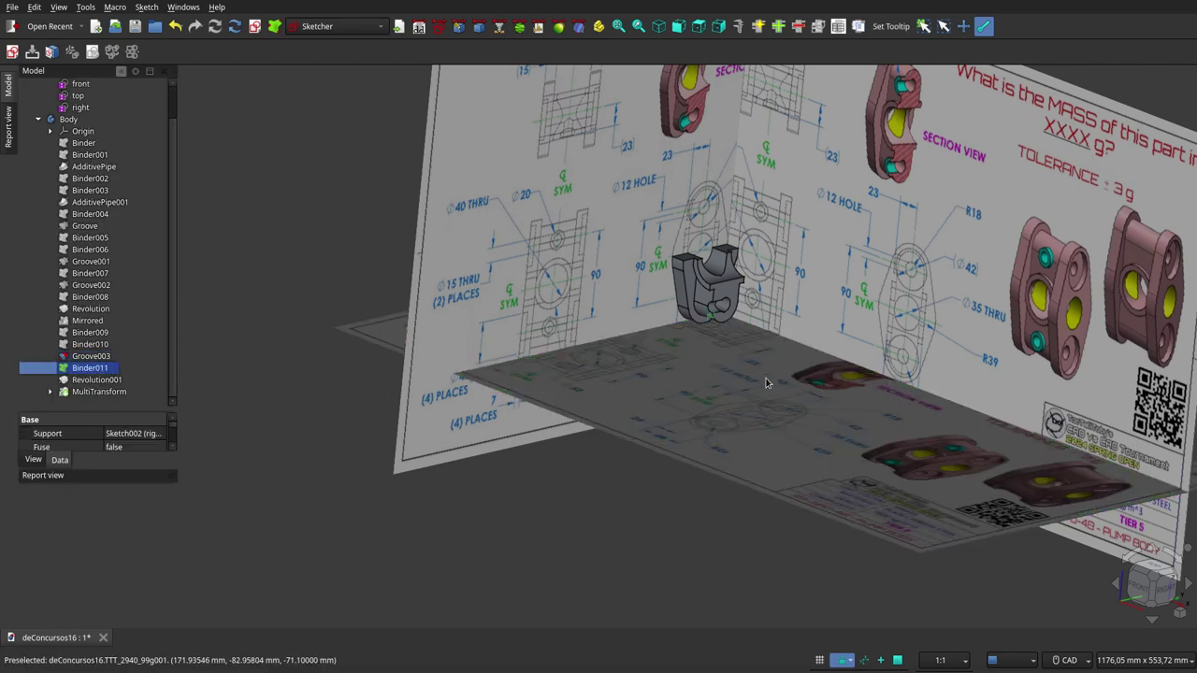
scroll(765, 383, up, 5)
scroll(714, 321, up, 3)
mouse_move(714, 321)
middle_down()
mouse_move(608, 328)
mouse_move(577, 309)
mouse_move(716, 334)
middle_up()
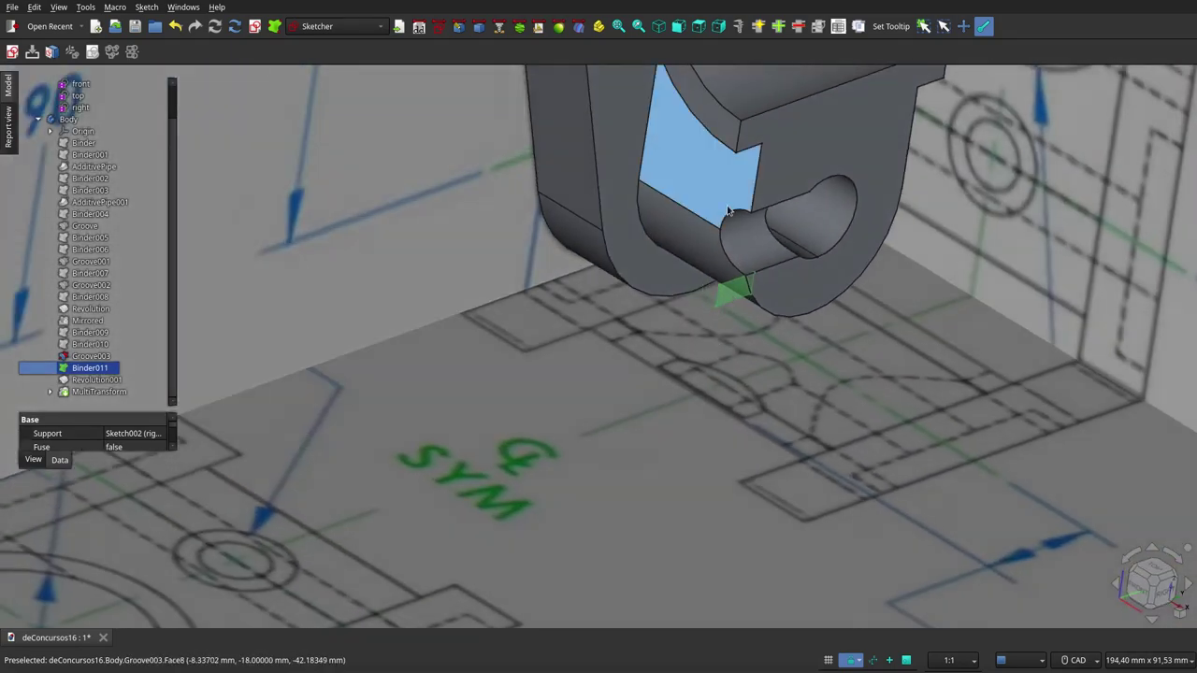
scroll(583, 381, down, 2)
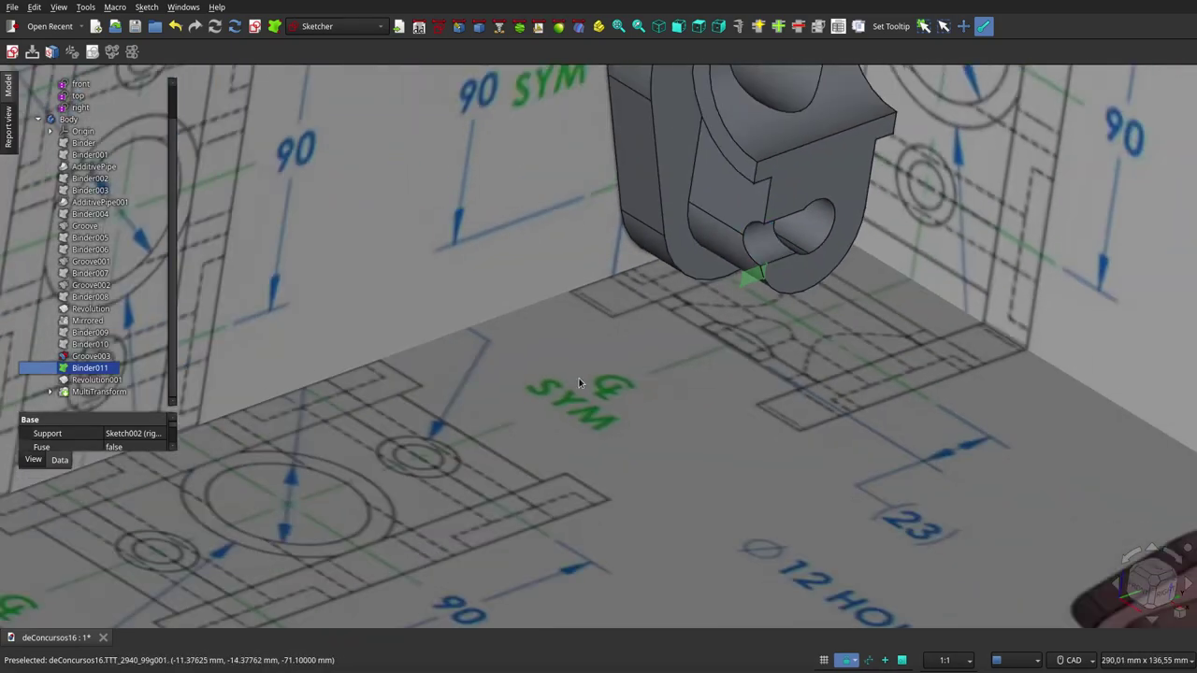
click(103, 380)
click(634, 376)
mouse_move(641, 368)
middle_down()
mouse_move(746, 414)
mouse_move(717, 340)
middle_up()
scroll(746, 414, up, 3)
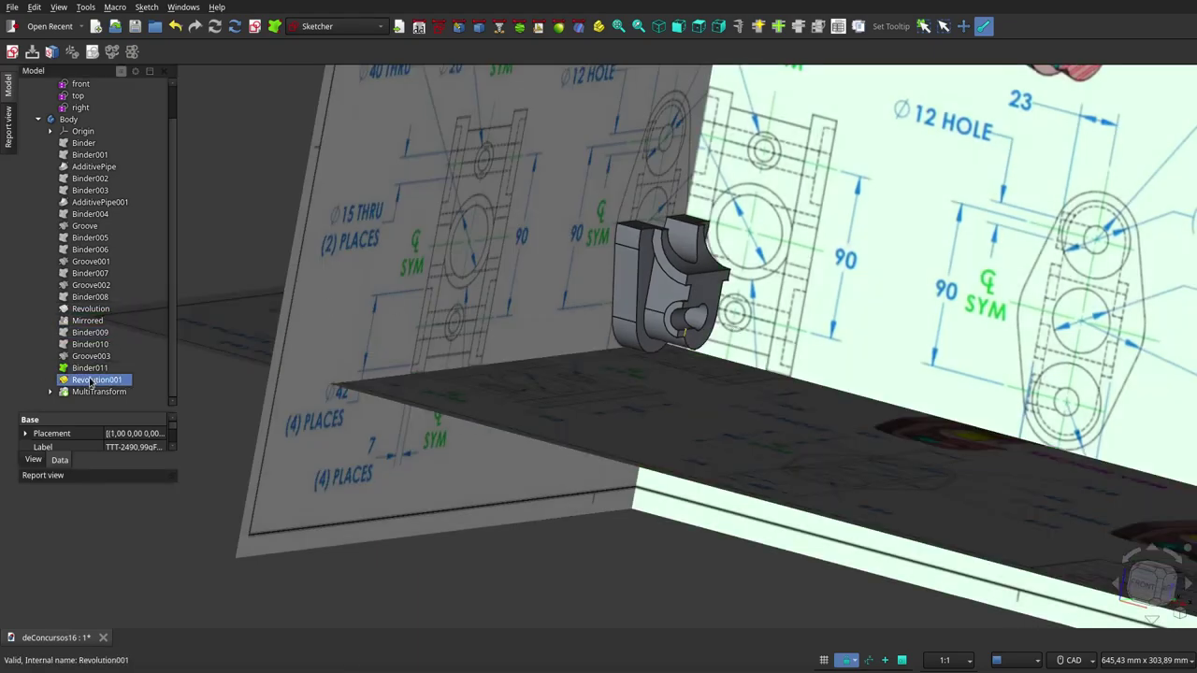
click(89, 367)
scroll(604, 322, down, 3)
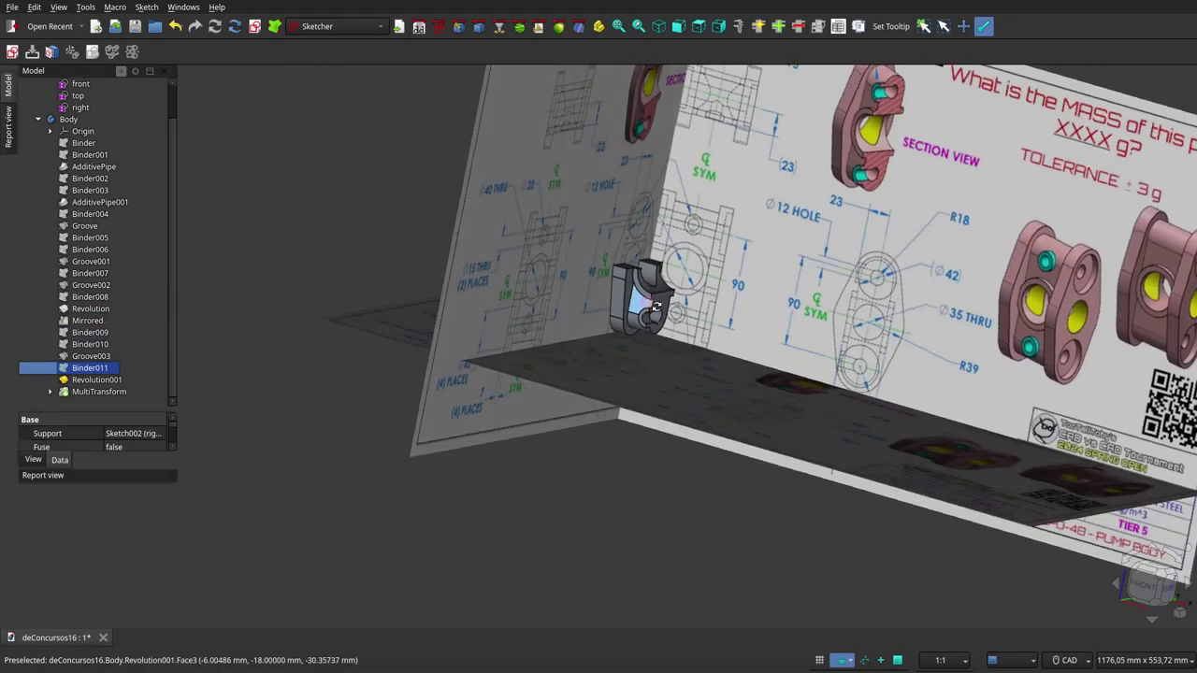
mouse_move(604, 322)
middle_down()
mouse_move(598, 366)
mouse_move(660, 344)
mouse_move(670, 324)
middle_up()
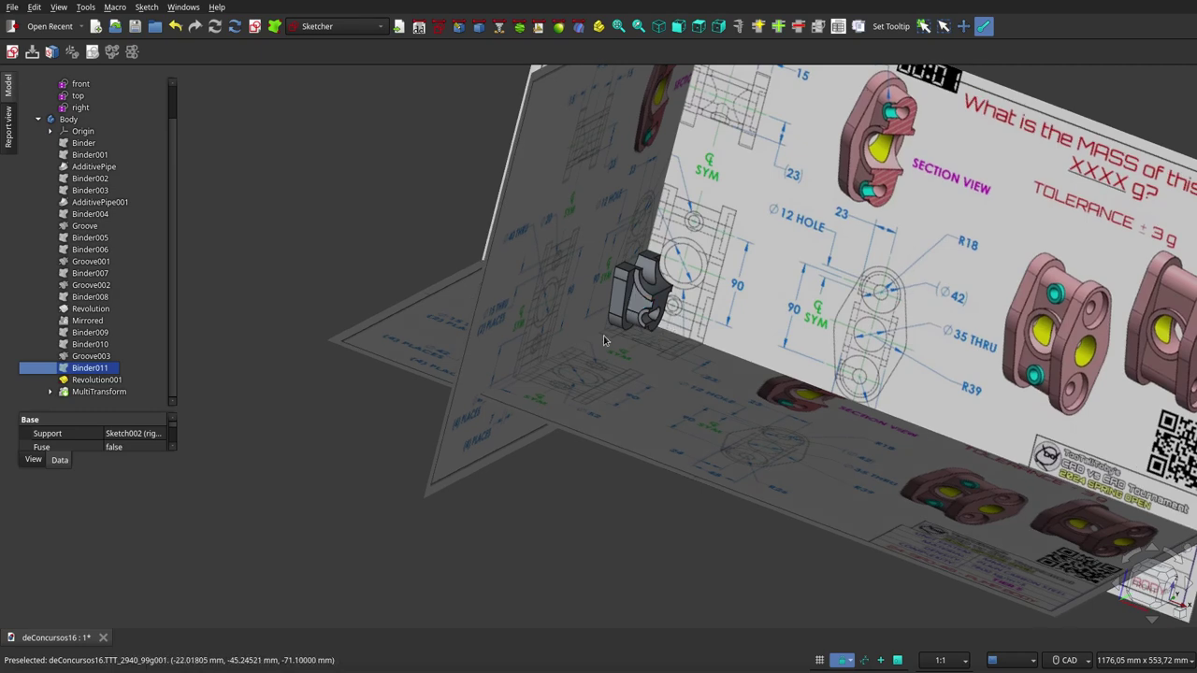
scroll(603, 341, down, 3)
middle_drag(633, 337, 798, 336)
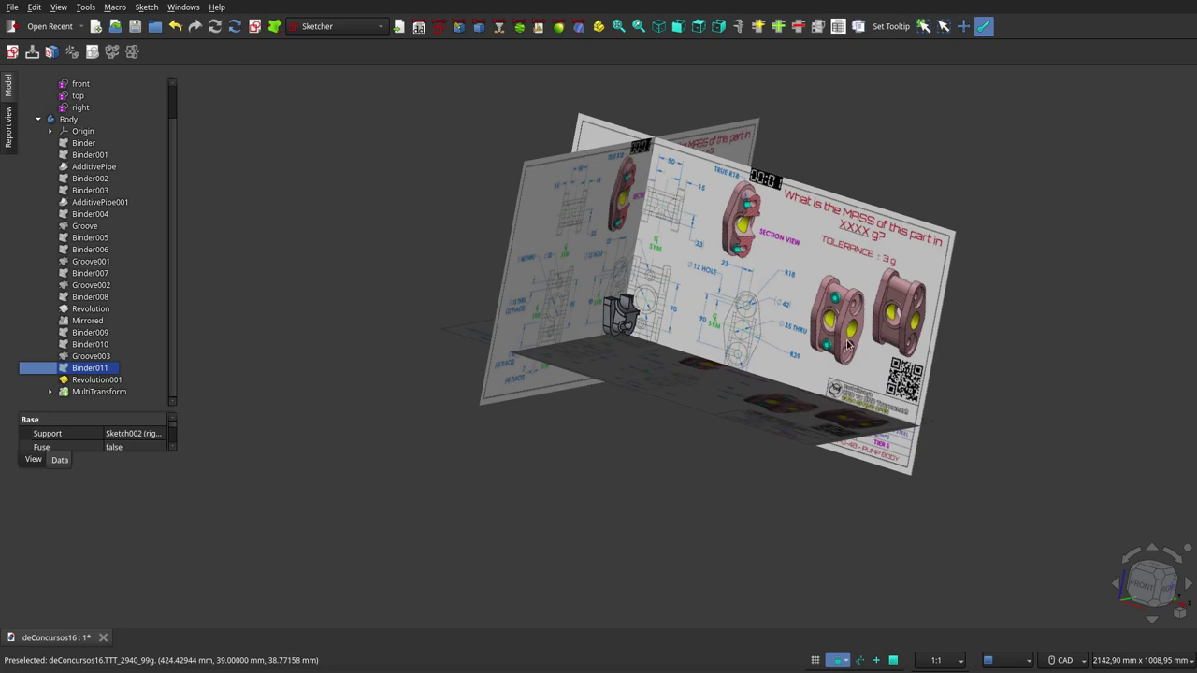
Step: Expand MultiTransform in the Model tree to inspect its mirror steps, then collapse it
scroll(617, 323, up, 3)
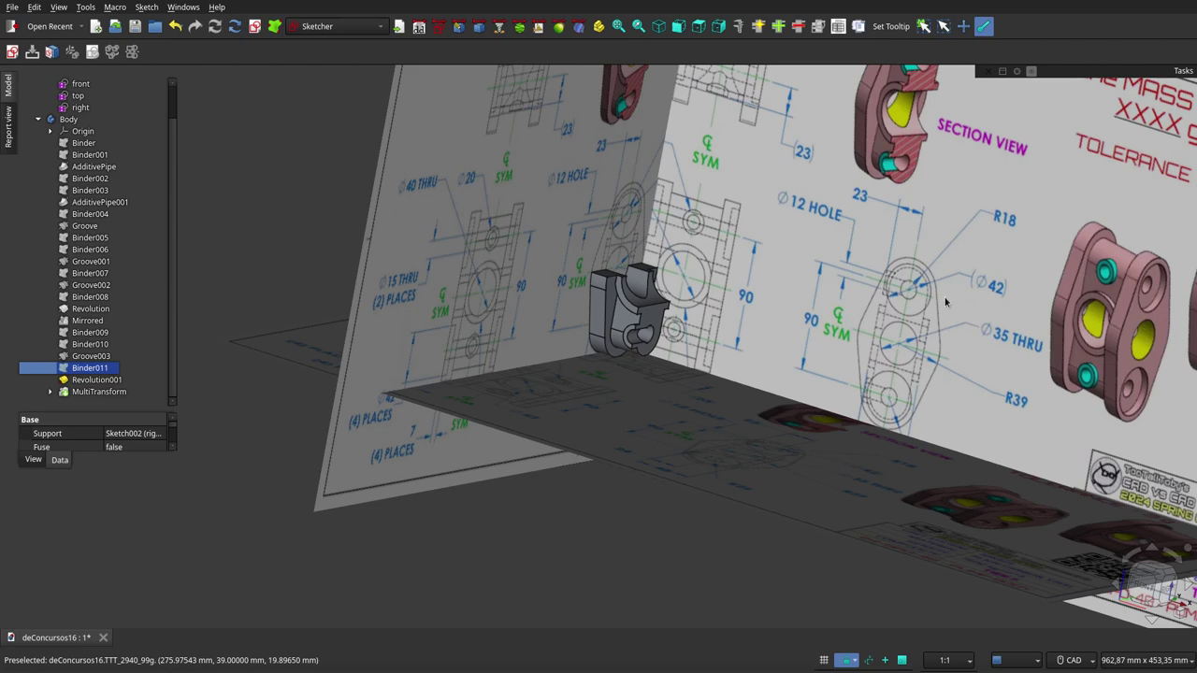
scroll(945, 301, down, 2)
scroll(946, 301, down, 2)
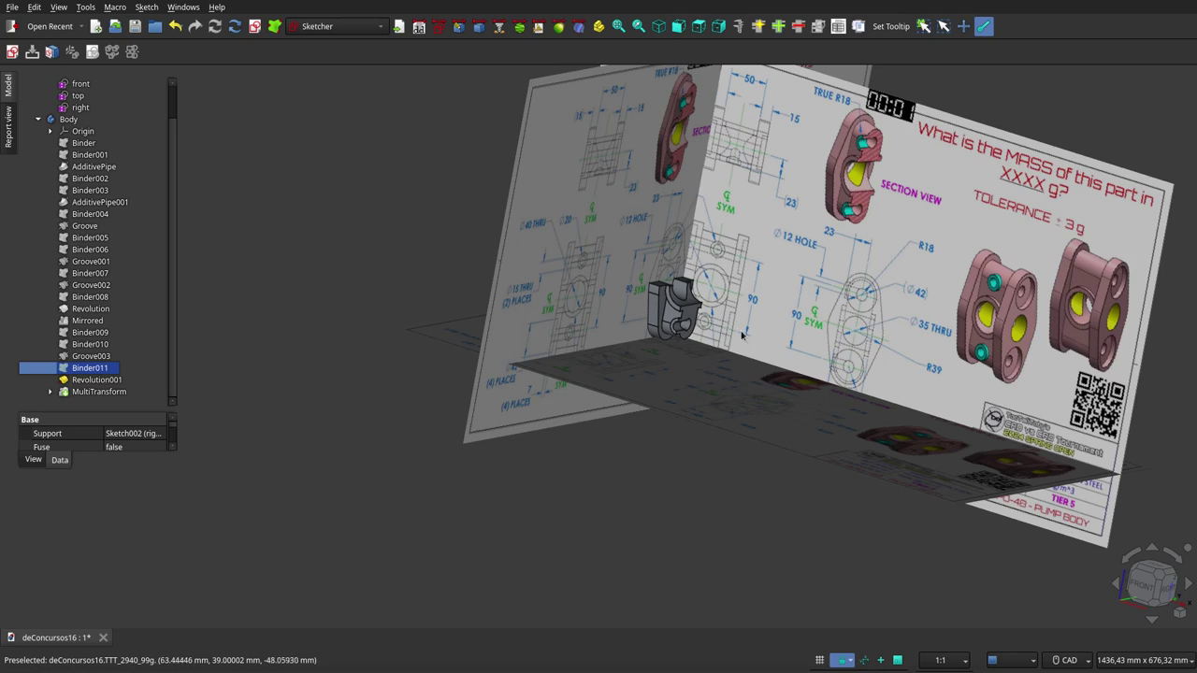
scroll(492, 410, down, 2)
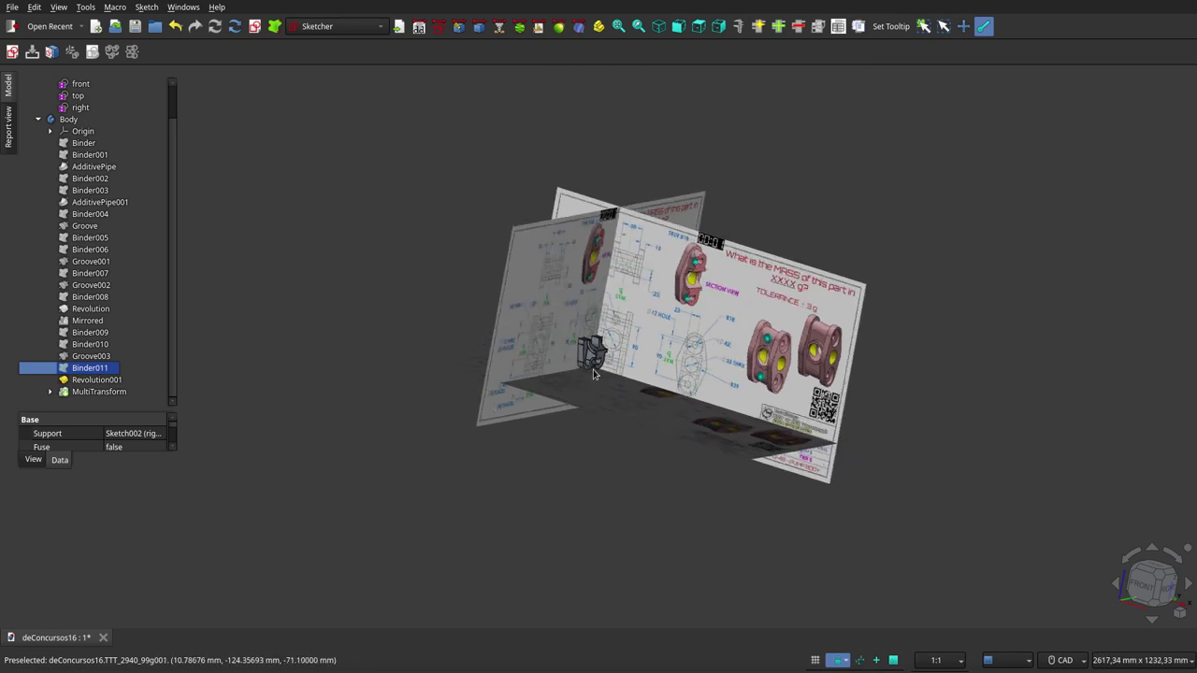
mouse_move(618, 374)
middle_down()
mouse_move(671, 364)
mouse_move(636, 367)
middle_up()
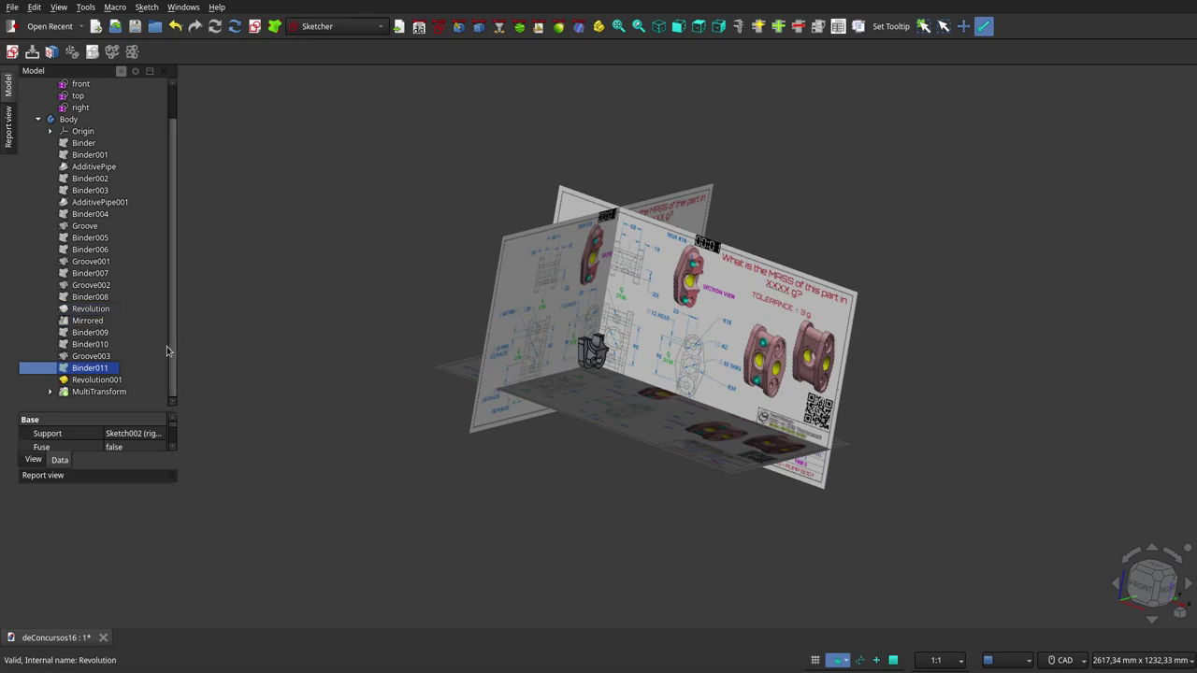
click(50, 392)
scroll(154, 365, down, 1)
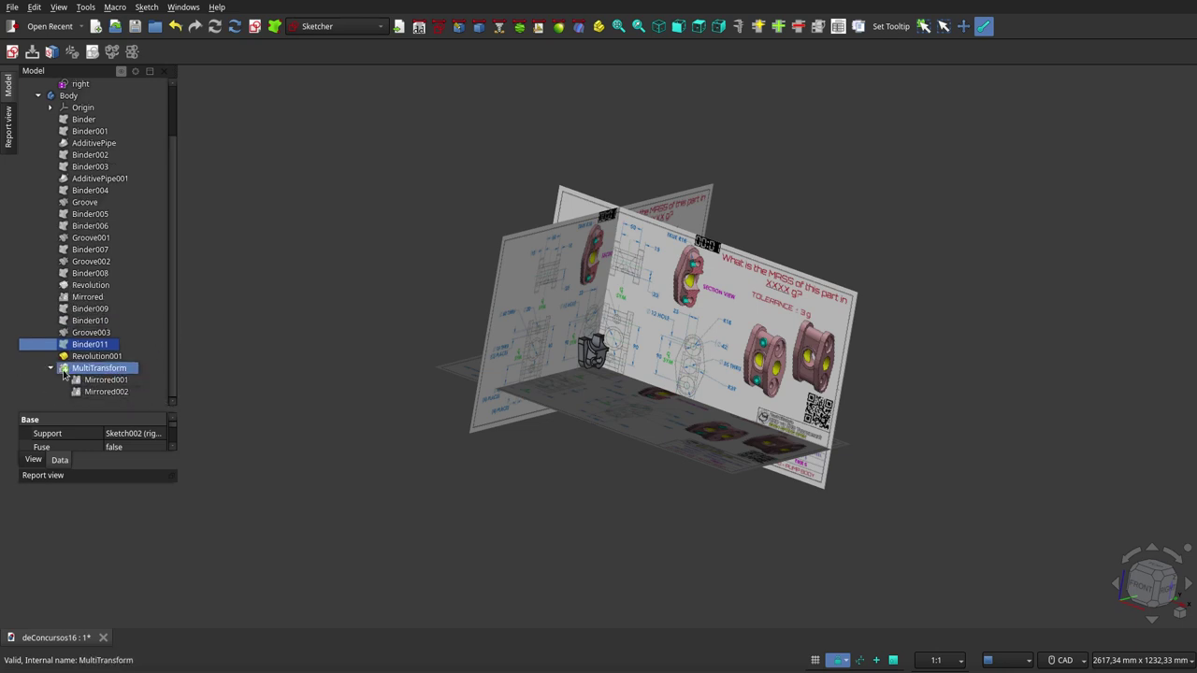
click(51, 368)
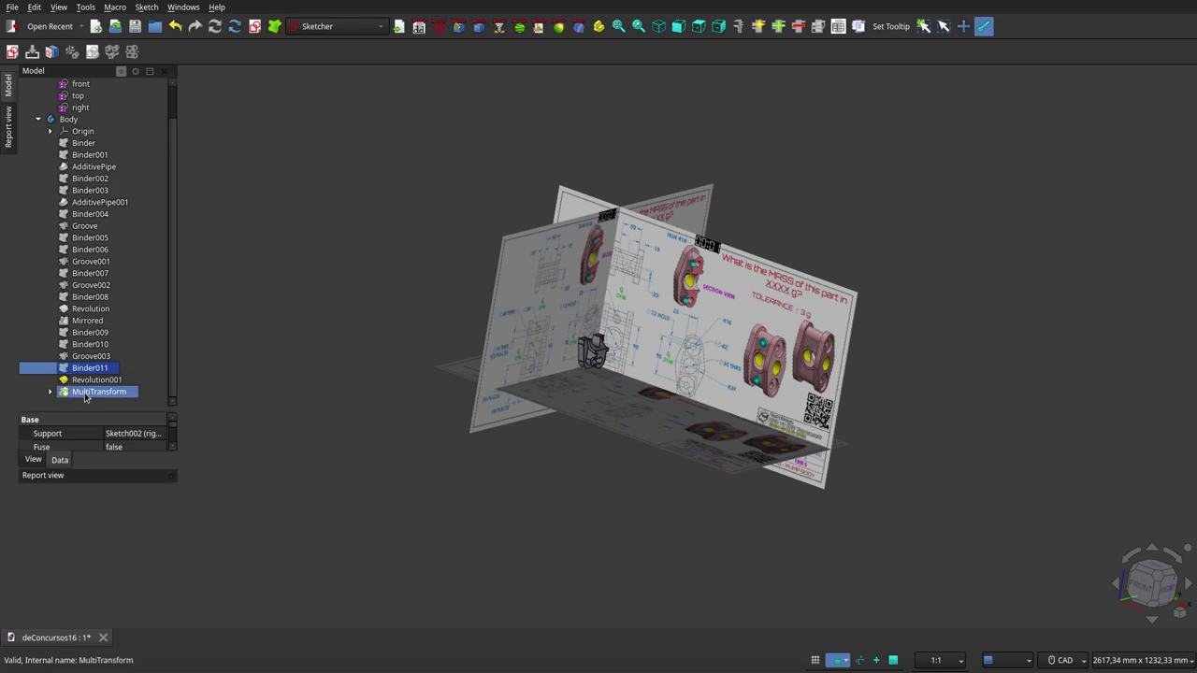
Step: Select the MultiTransform feature, then orbit around the finished pink pump body
click(98, 392)
click(577, 447)
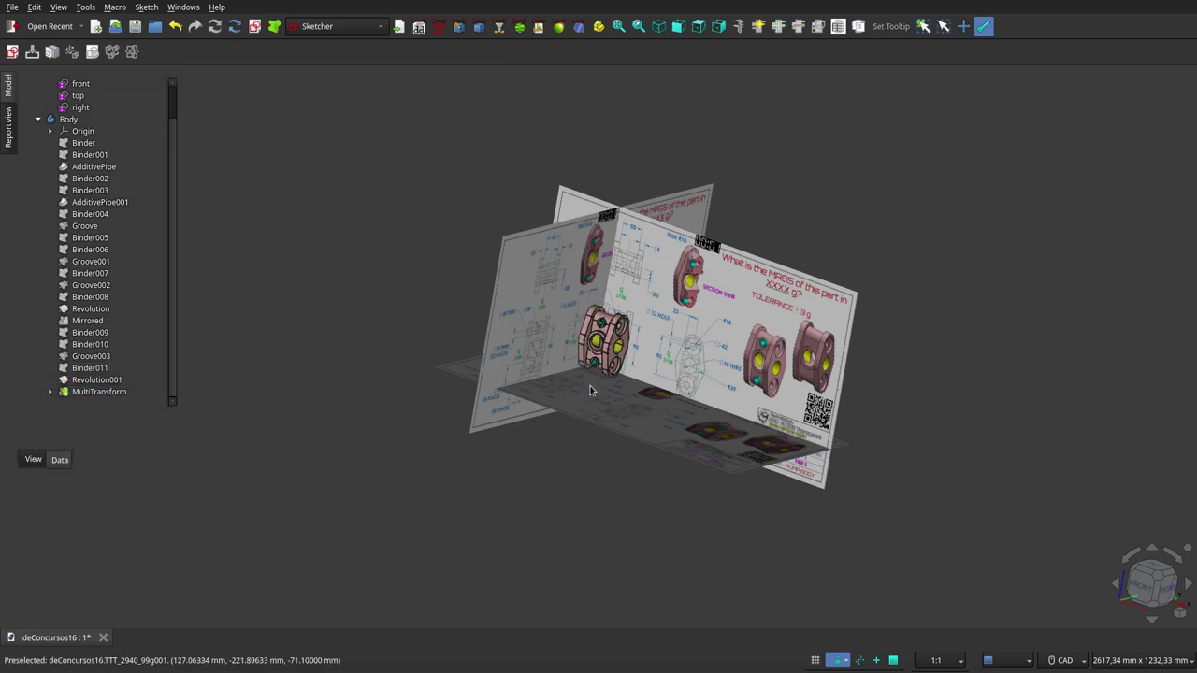
scroll(588, 387, up, 5)
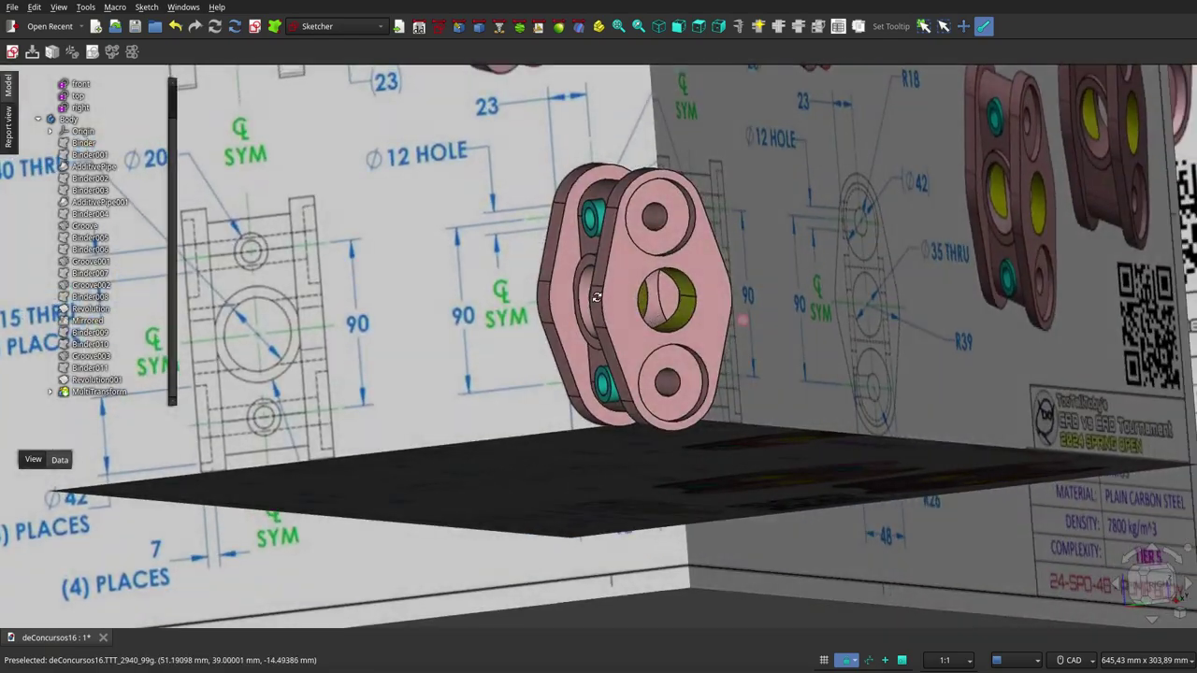
mouse_move(596, 297)
middle_down()
mouse_move(789, 326)
mouse_move(712, 374)
mouse_move(818, 293)
mouse_move(589, 300)
mouse_move(762, 297)
middle_up()
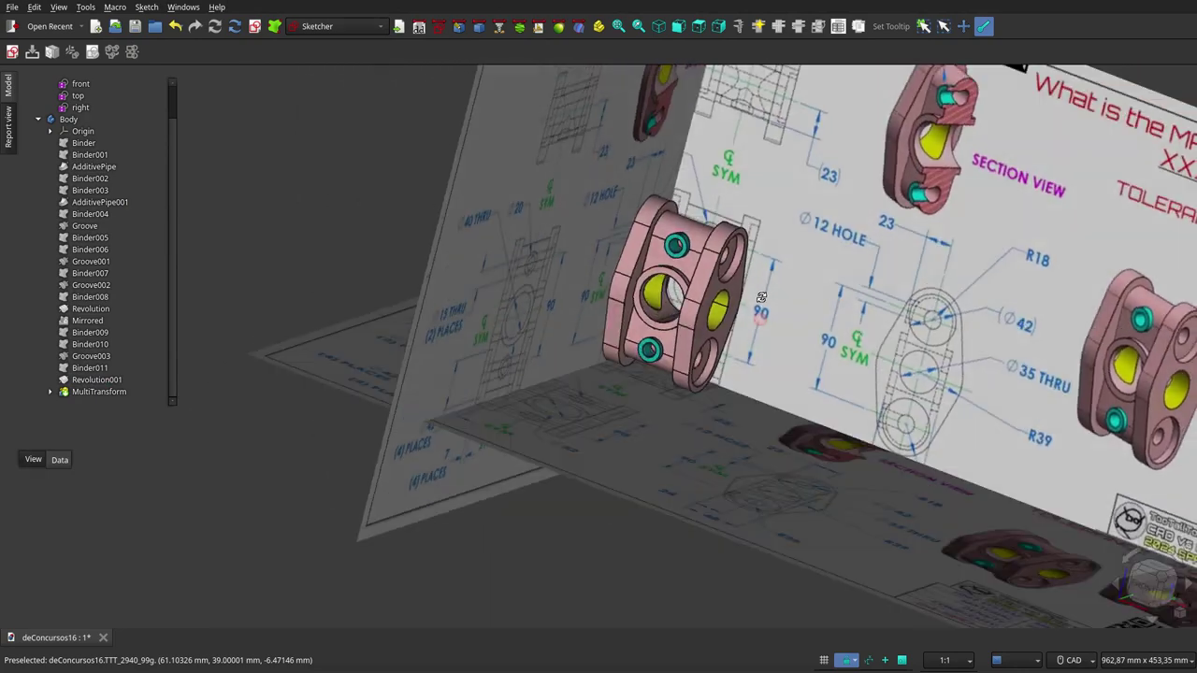
scroll(78, 102, up, 1)
click(73, 95)
key(space)
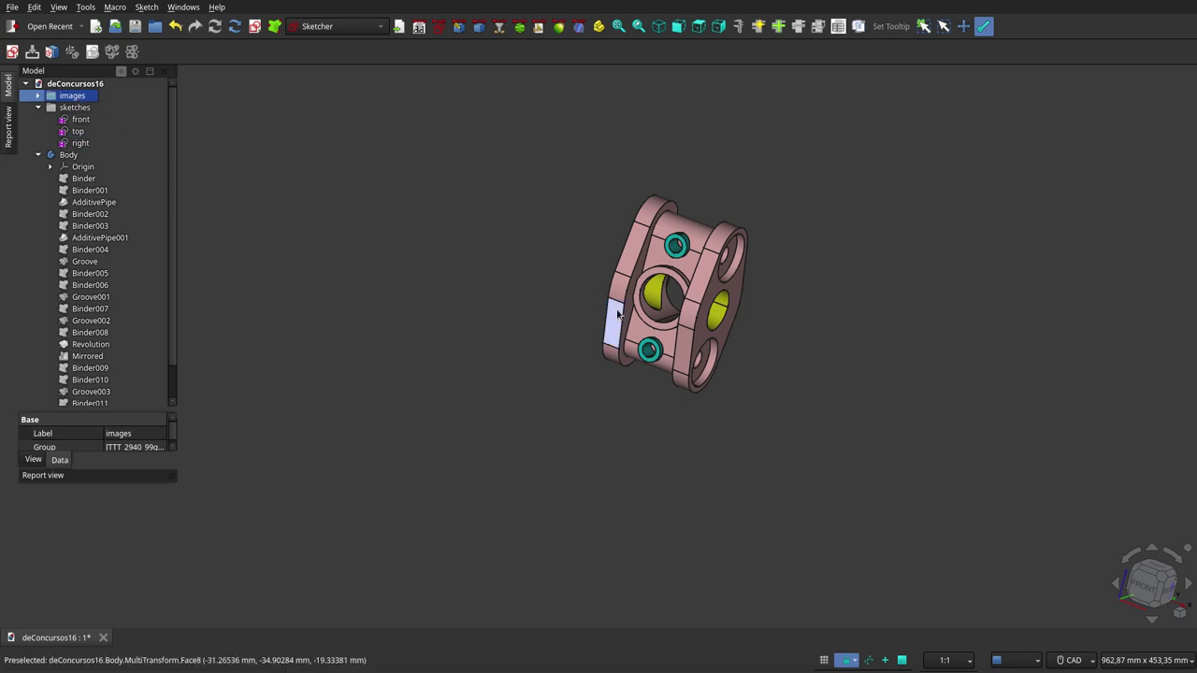
mouse_move(591, 286)
middle_down()
mouse_move(757, 315)
mouse_move(815, 365)
mouse_move(821, 324)
middle_up()
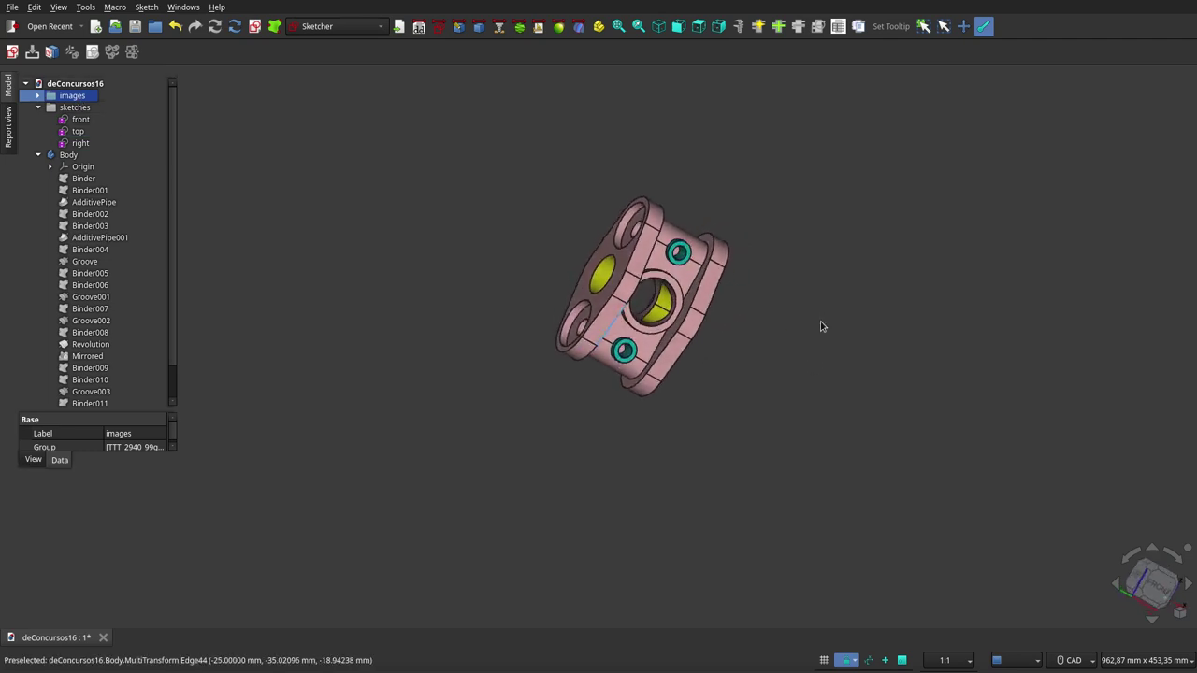
click(820, 324)
scroll(681, 234, up, 5)
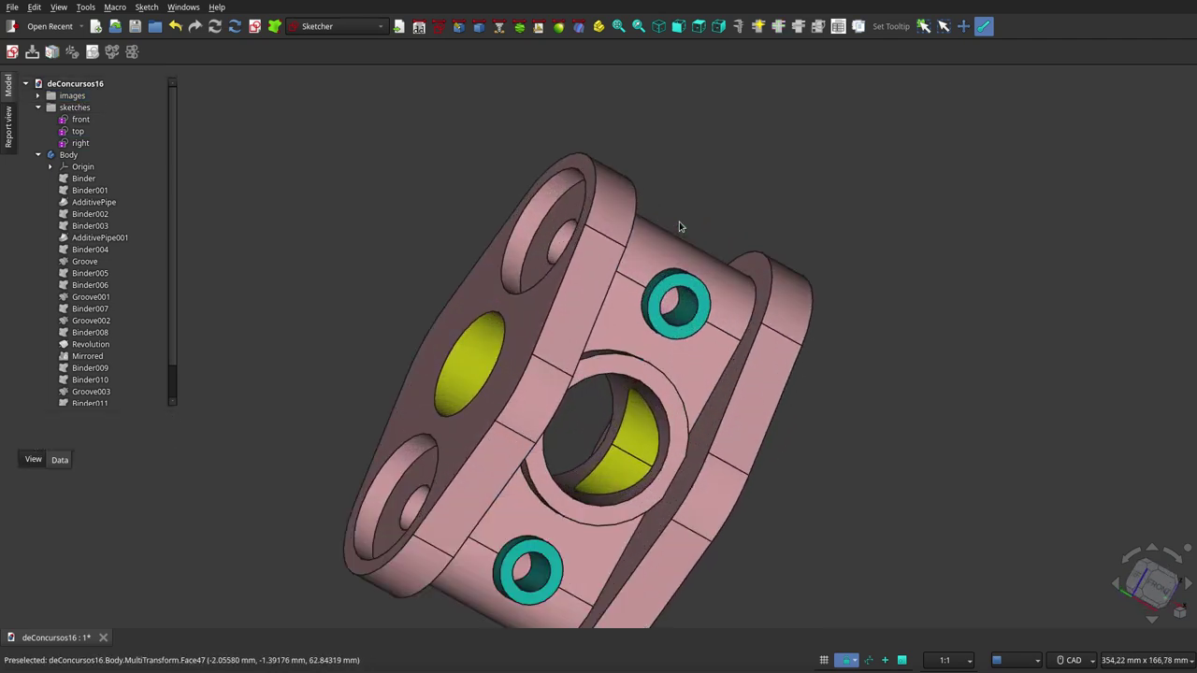
scroll(679, 225, down, 5)
mouse_move(682, 290)
middle_down()
mouse_move(729, 341)
mouse_move(738, 387)
mouse_move(858, 377)
mouse_move(836, 235)
mouse_move(695, 174)
mouse_move(639, 415)
mouse_move(740, 462)
mouse_move(869, 492)
mouse_move(932, 455)
mouse_move(907, 286)
mouse_move(820, 203)
mouse_move(795, 262)
mouse_move(630, 316)
mouse_move(593, 356)
middle_up()
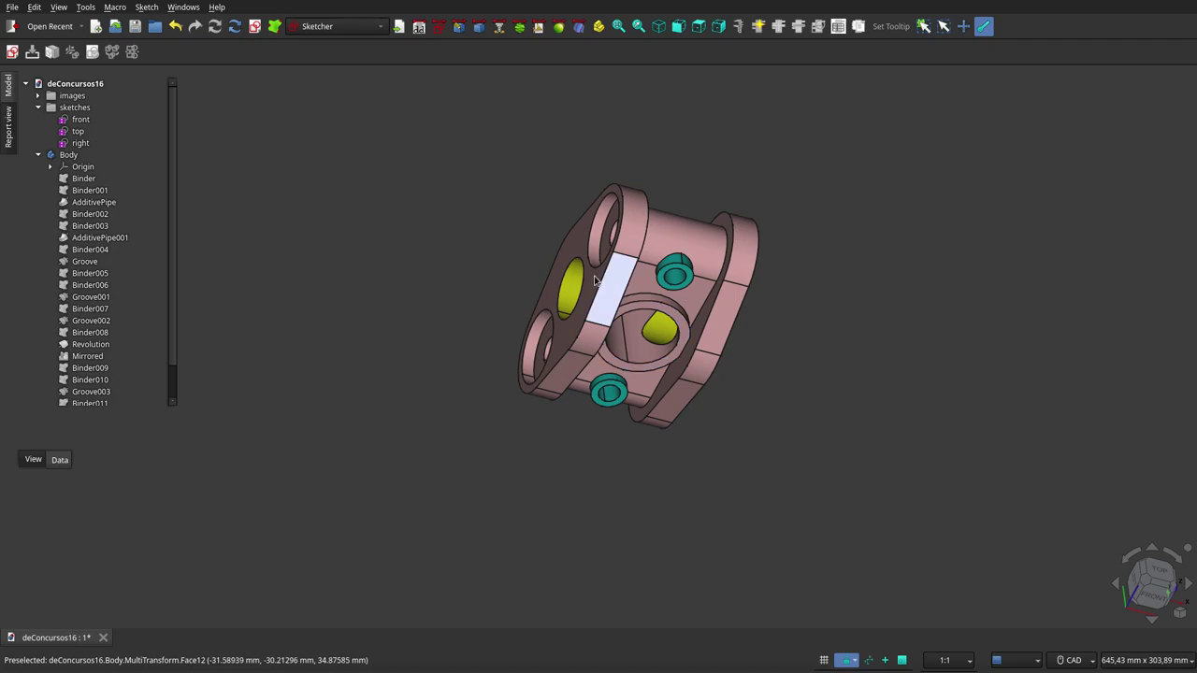
mouse_move(75, 108)
click(72, 95)
key(space)
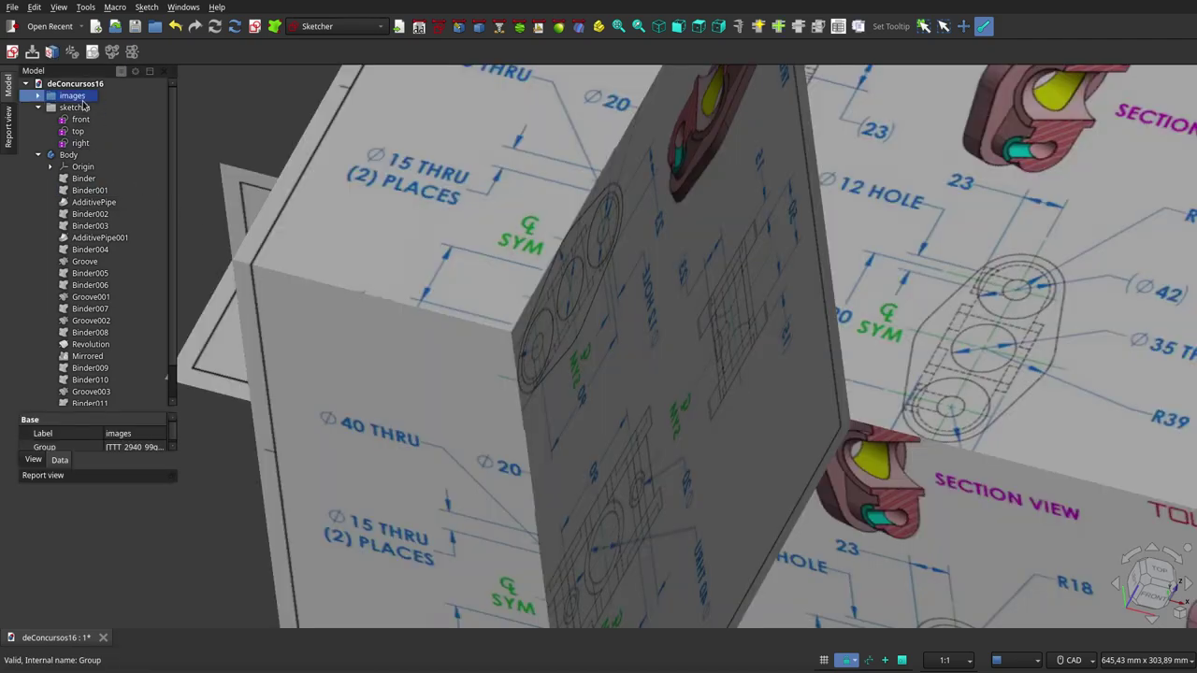
Step: Compare the part with the sheets from front, top and right views, tilting between them
click(678, 26)
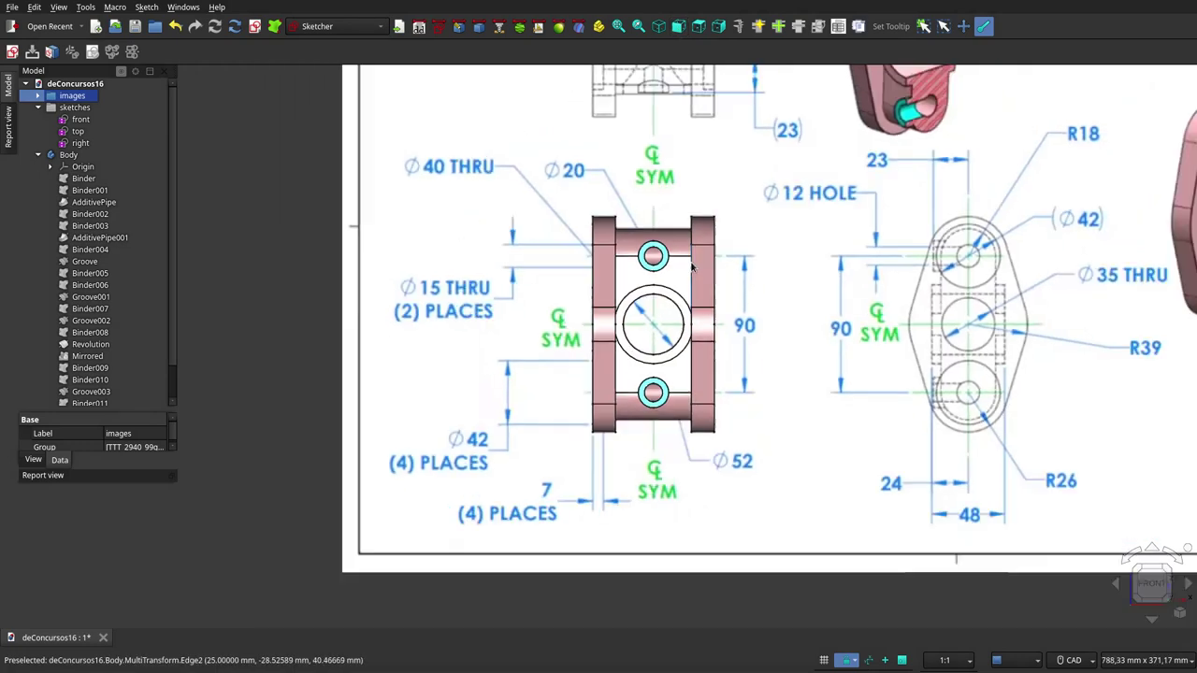
scroll(692, 269, down, 2)
mouse_move(693, 269)
middle_down()
mouse_move(699, 306)
mouse_move(678, 203)
middle_up()
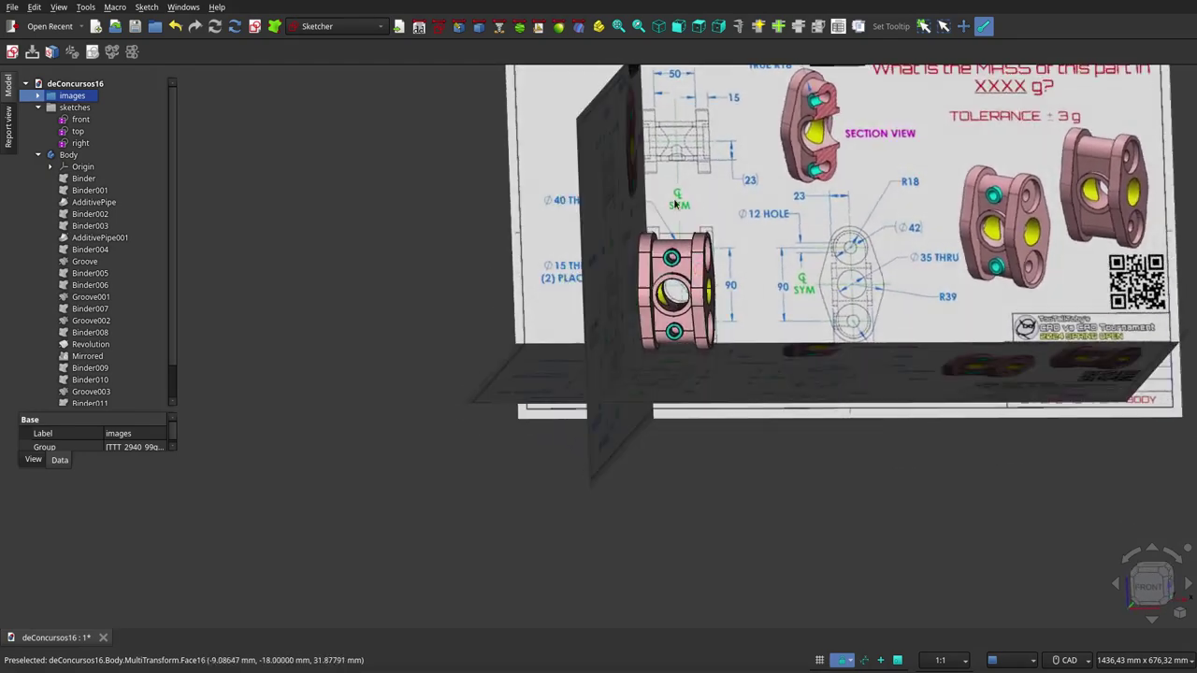
click(700, 26)
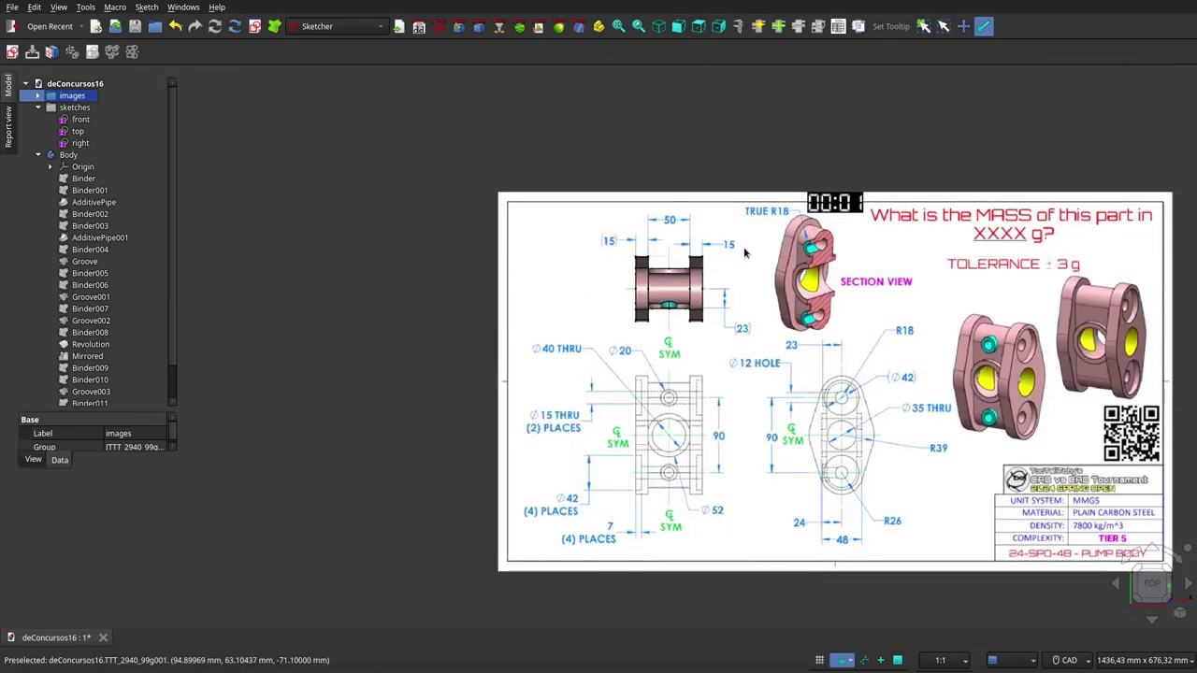
mouse_move(655, 281)
middle_down()
mouse_move(638, 311)
mouse_move(705, 253)
mouse_move(710, 141)
middle_up()
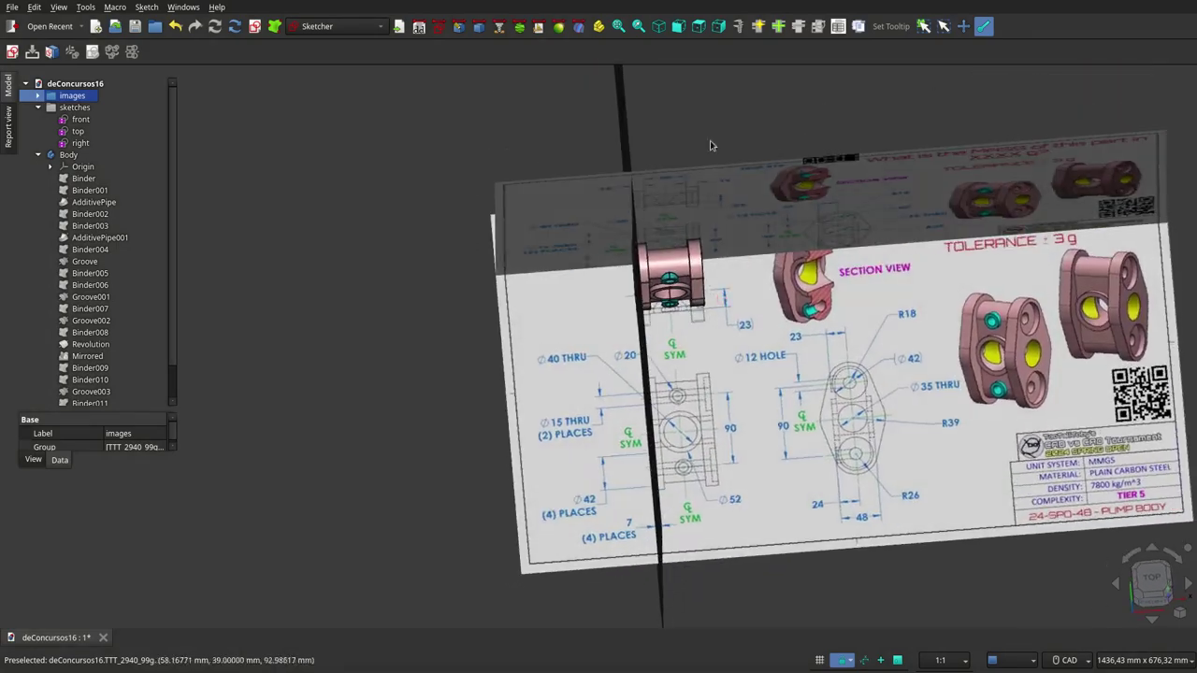
click(718, 26)
middle_drag(714, 194, 726, 274)
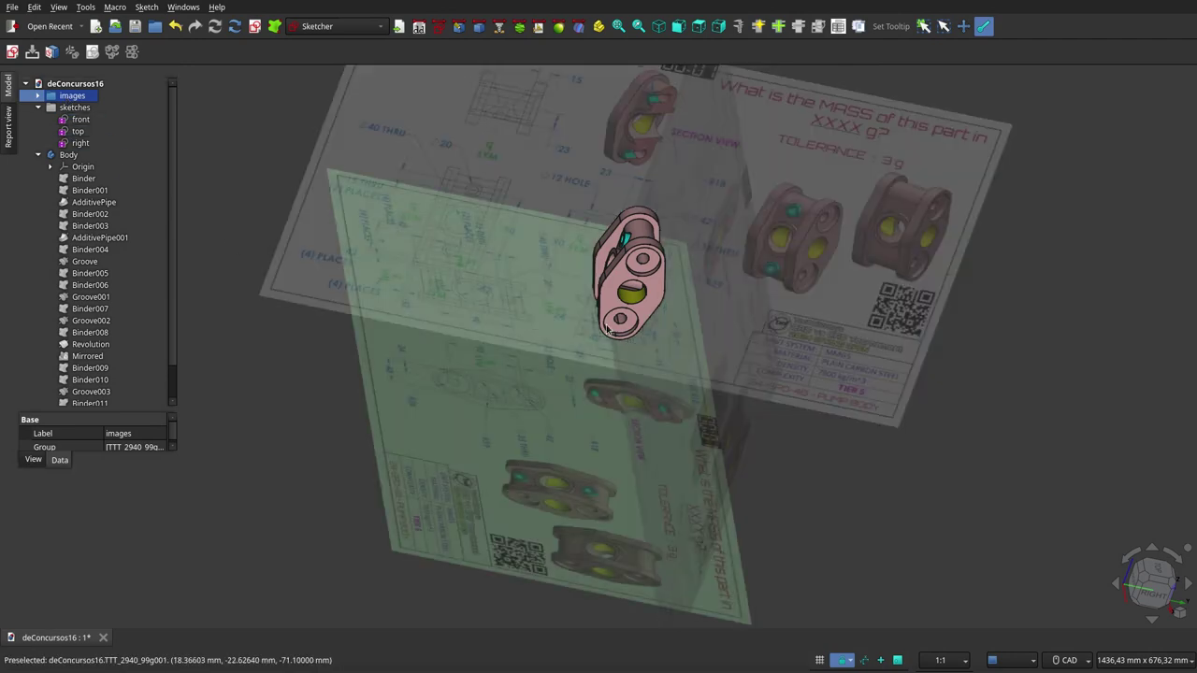
Step: Hide the reference images group so only the pump body remains
click(529, 325)
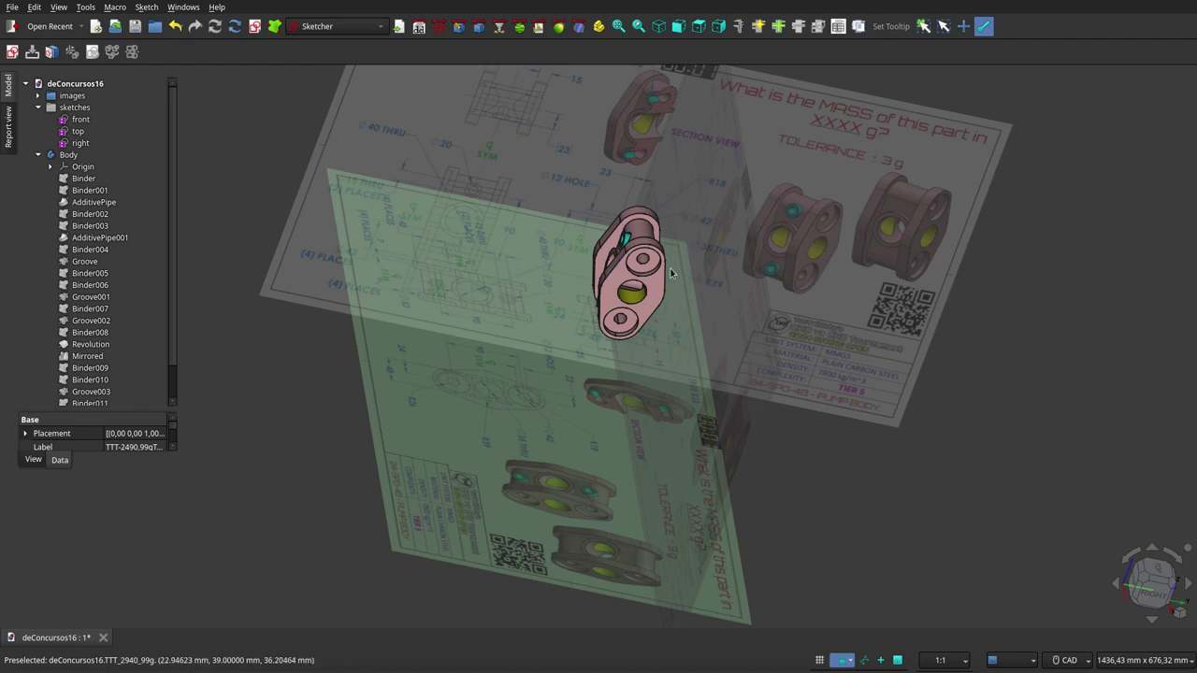
mouse_move(739, 302)
middle_down()
mouse_move(446, 292)
mouse_move(739, 250)
middle_up()
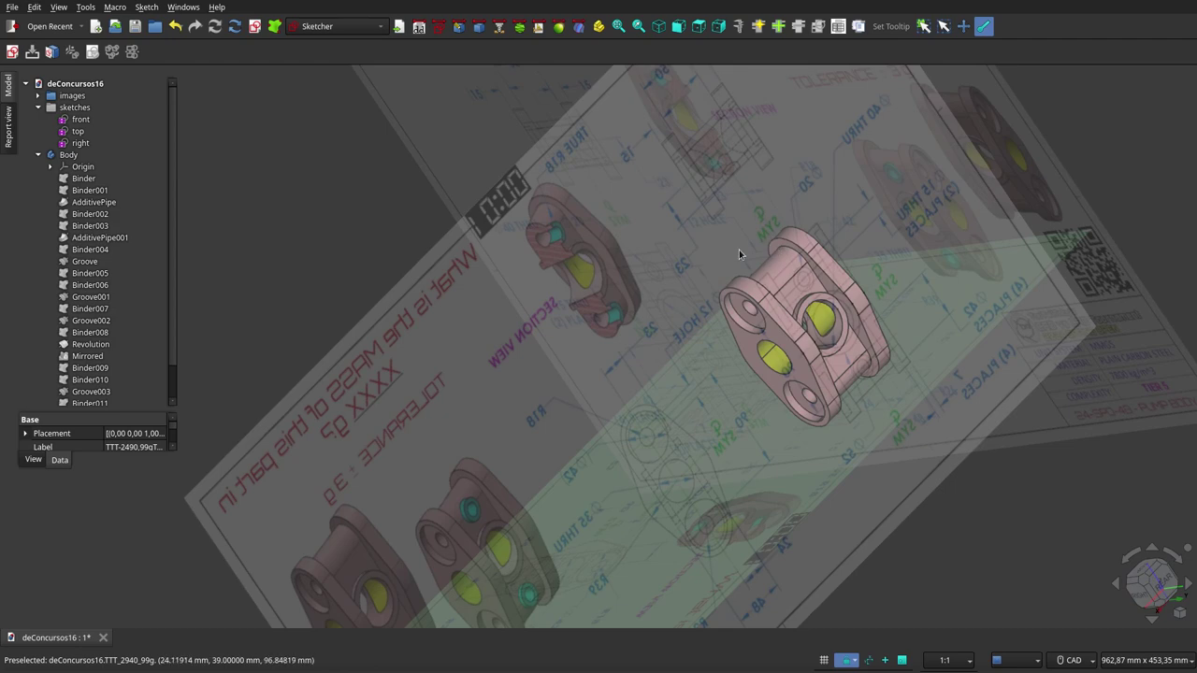
mouse_move(71, 95)
click(45, 97)
key(space)
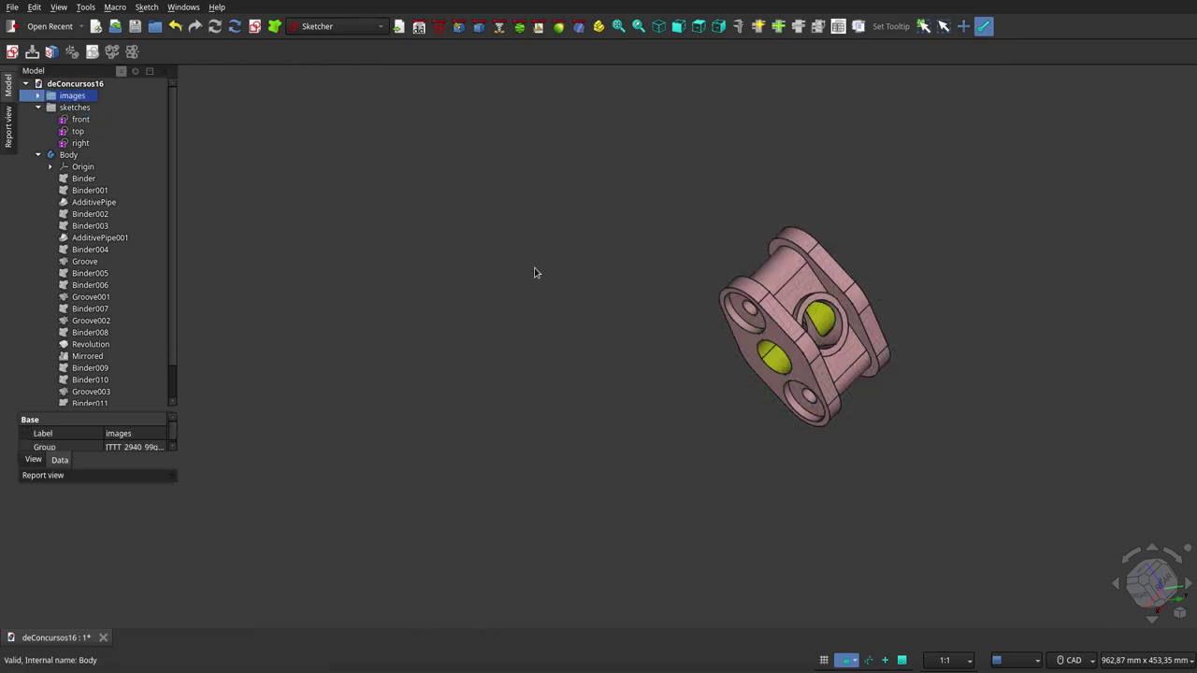
Step: Look into the pump body's hollow and expand the images group to list its three reference images
mouse_move(535, 272)
middle_down()
mouse_move(806, 285)
mouse_move(676, 387)
mouse_move(721, 415)
mouse_move(862, 403)
mouse_move(1004, 361)
mouse_move(1069, 326)
middle_up()
scroll(806, 284, up, 5)
scroll(820, 297, down, 5)
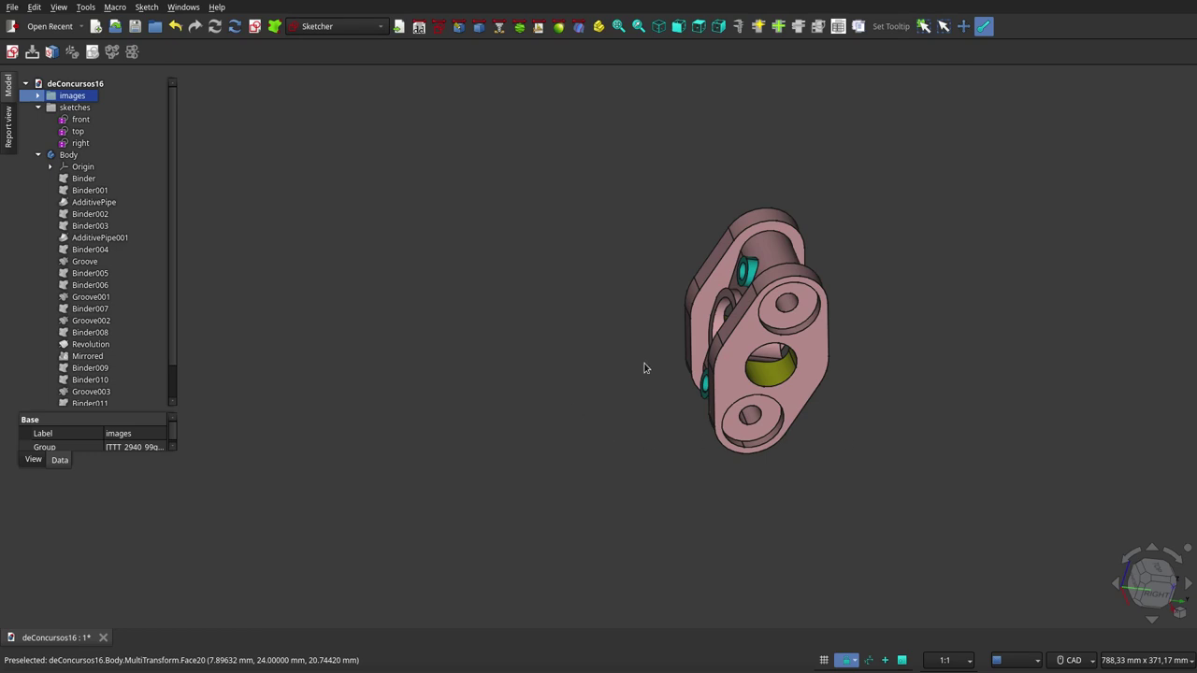
scroll(657, 362, down, 2)
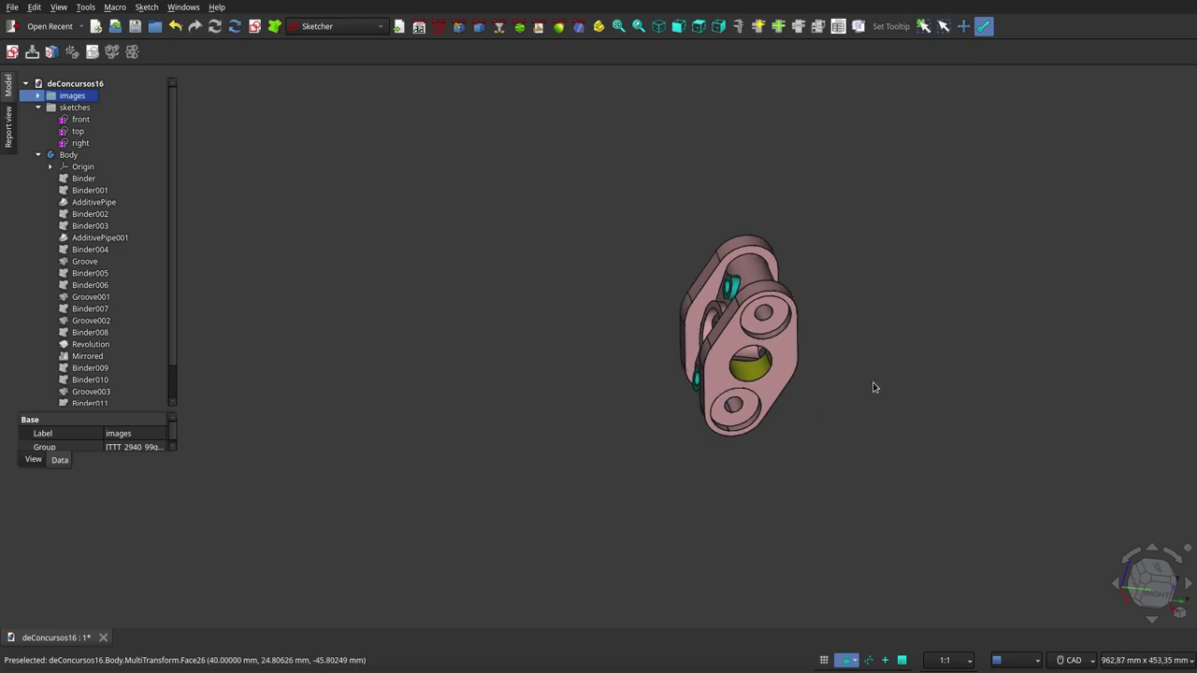
scroll(875, 387, up, 5)
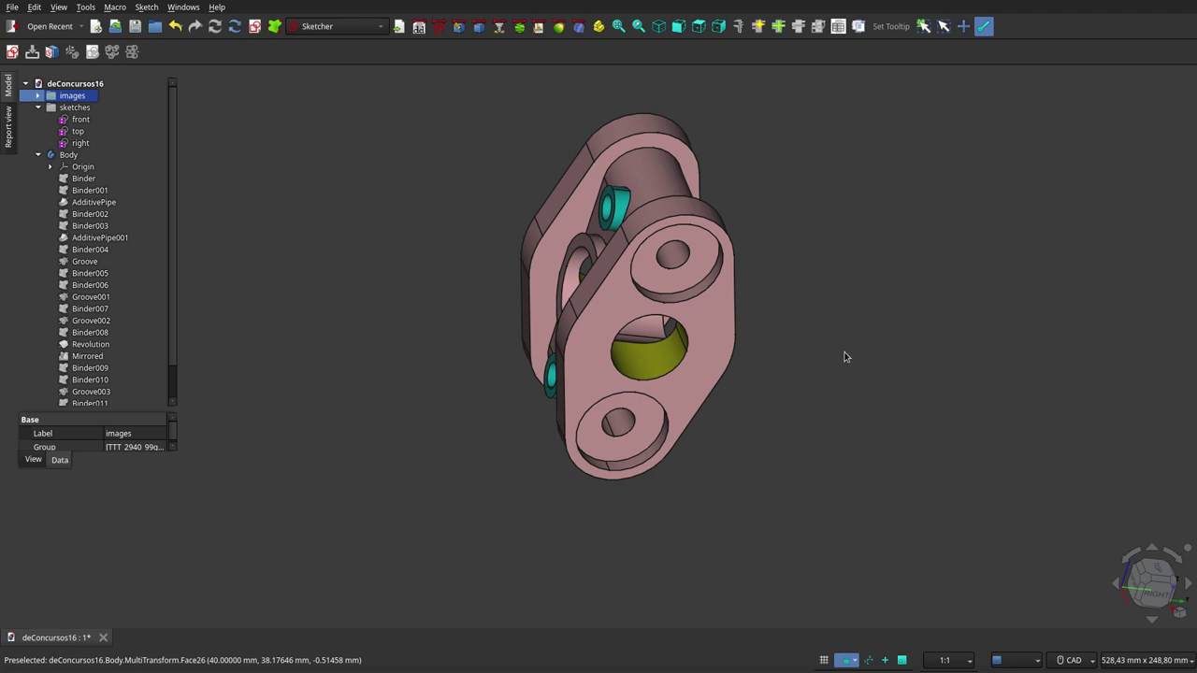
scroll(825, 295, up, 2)
scroll(824, 296, down, 3)
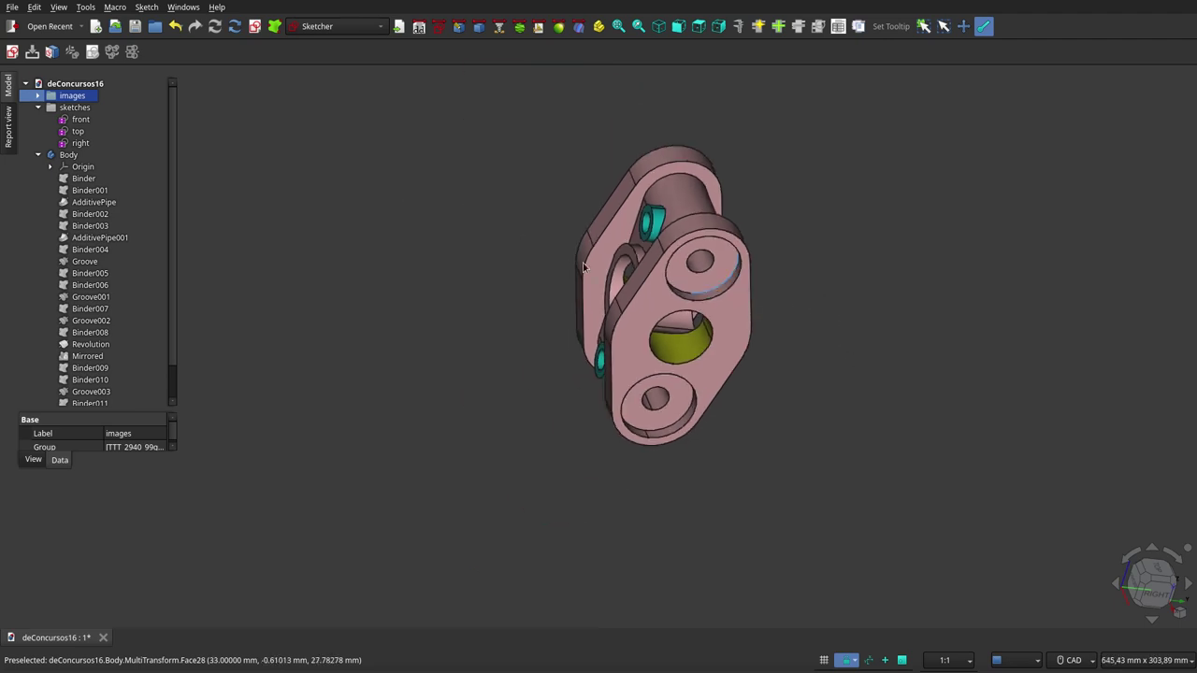
click(39, 95)
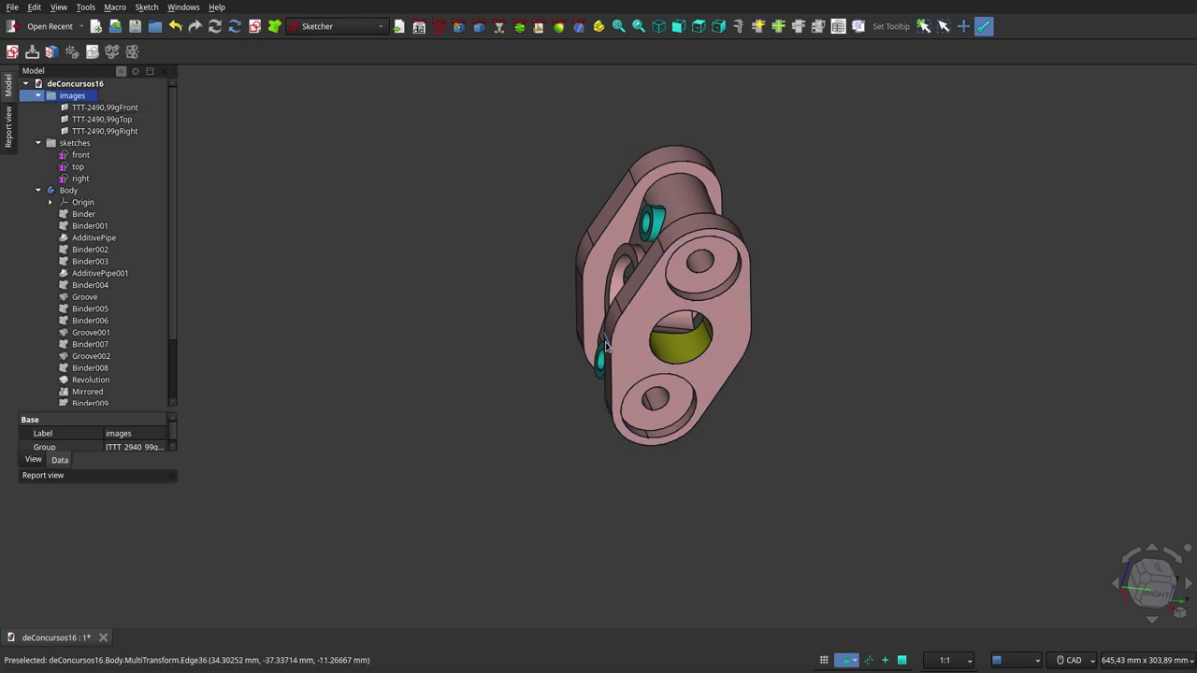
Step: Collapse the Body's feature list and view the part straight from the front
scroll(645, 249, up, 2)
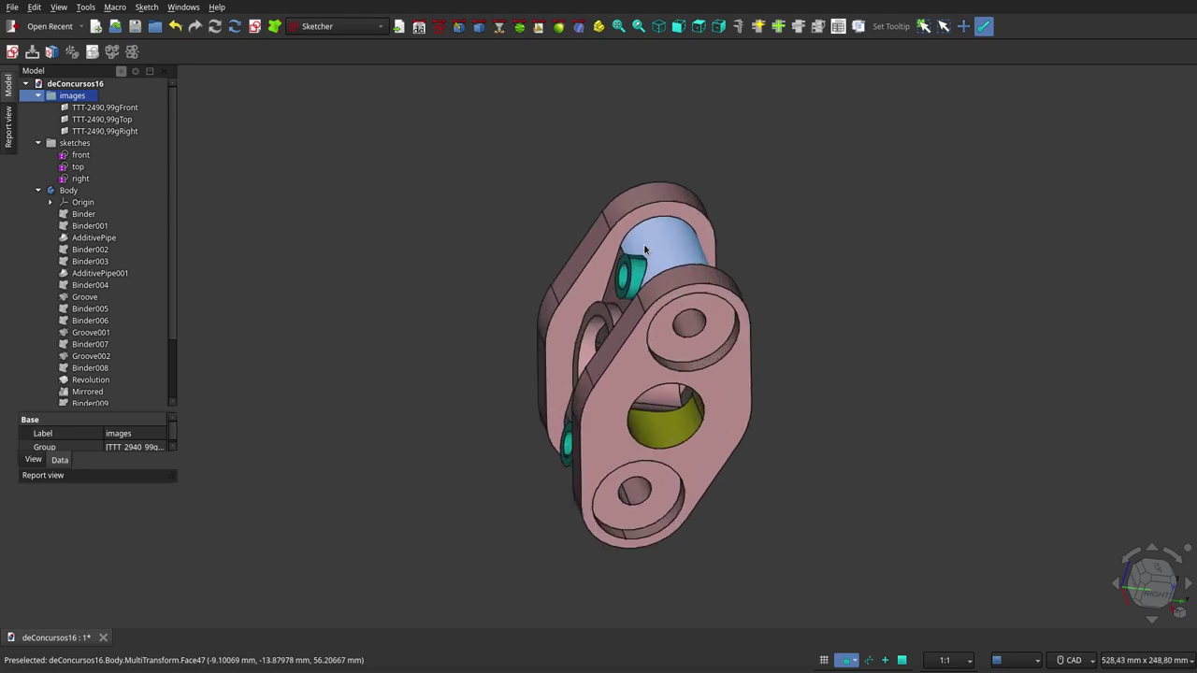
scroll(645, 249, up, 1)
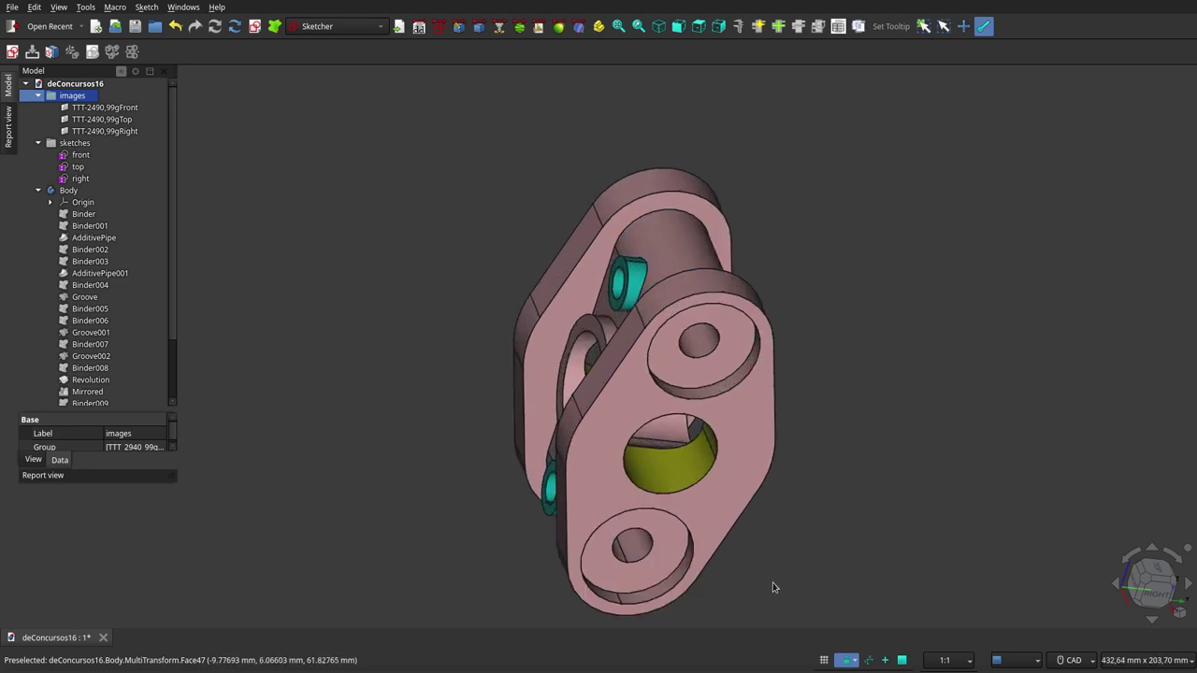
click(39, 191)
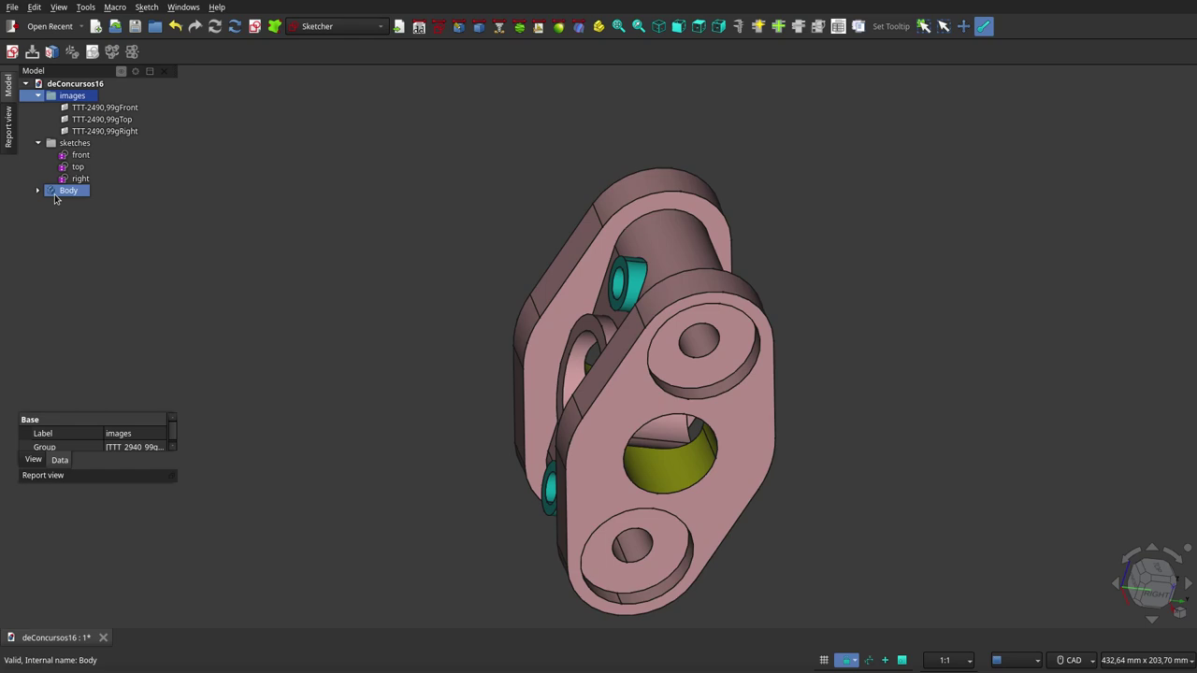
click(55, 194)
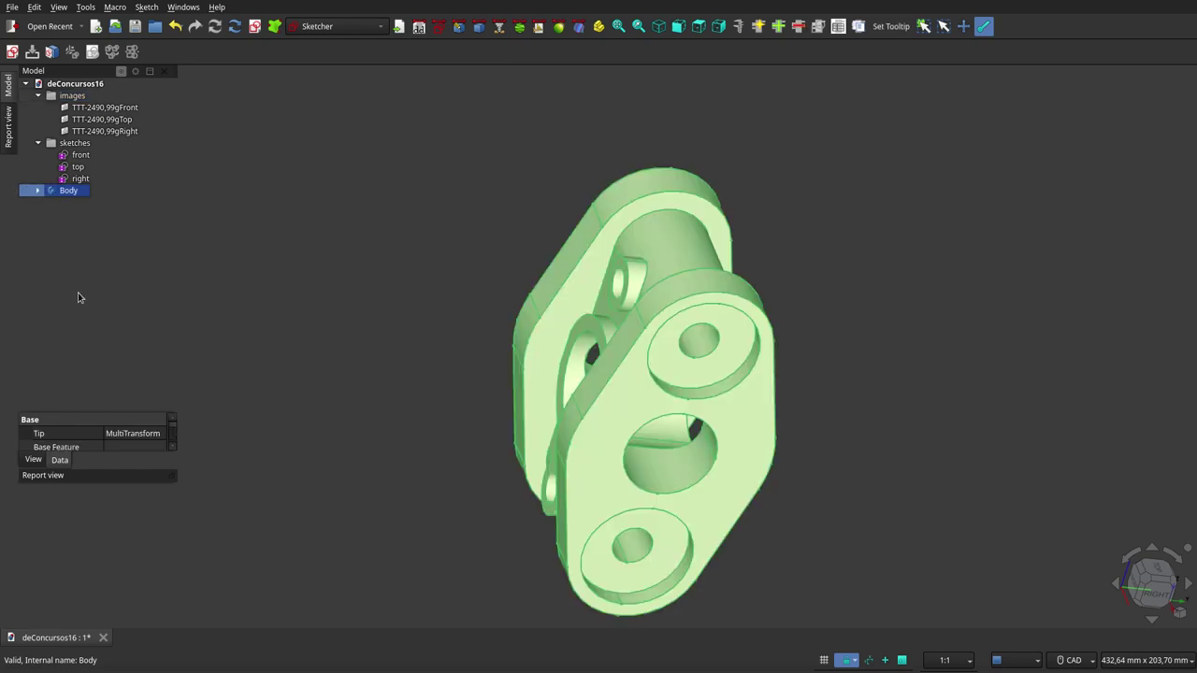
click(454, 260)
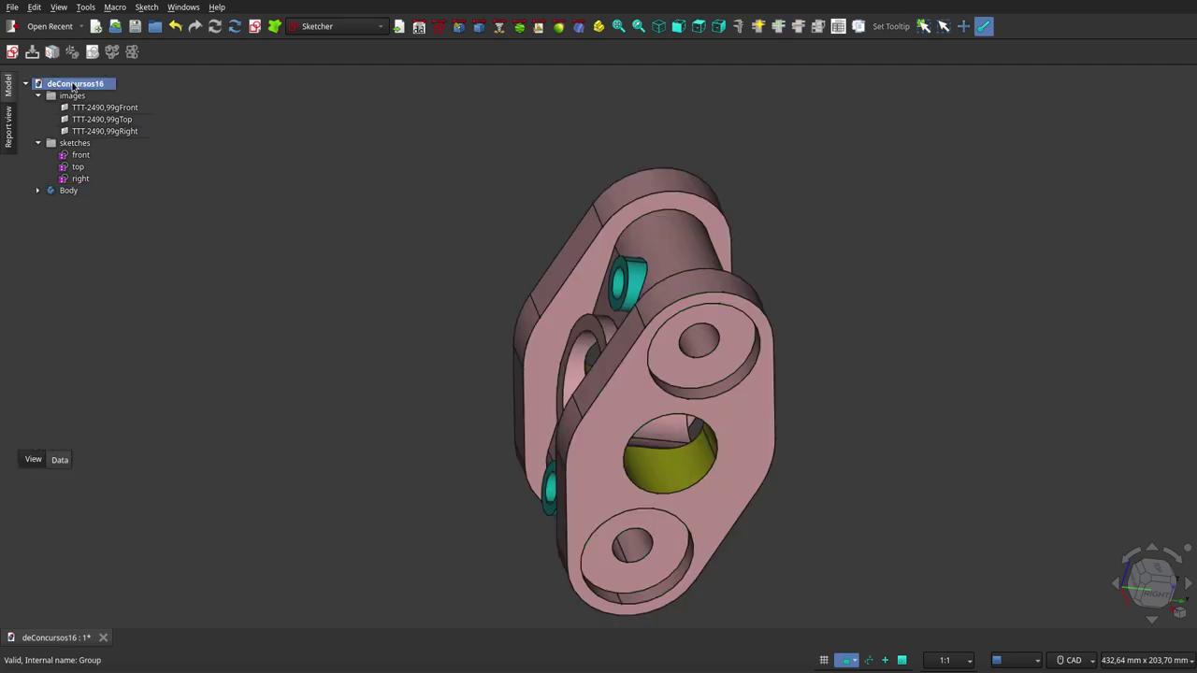
click(679, 26)
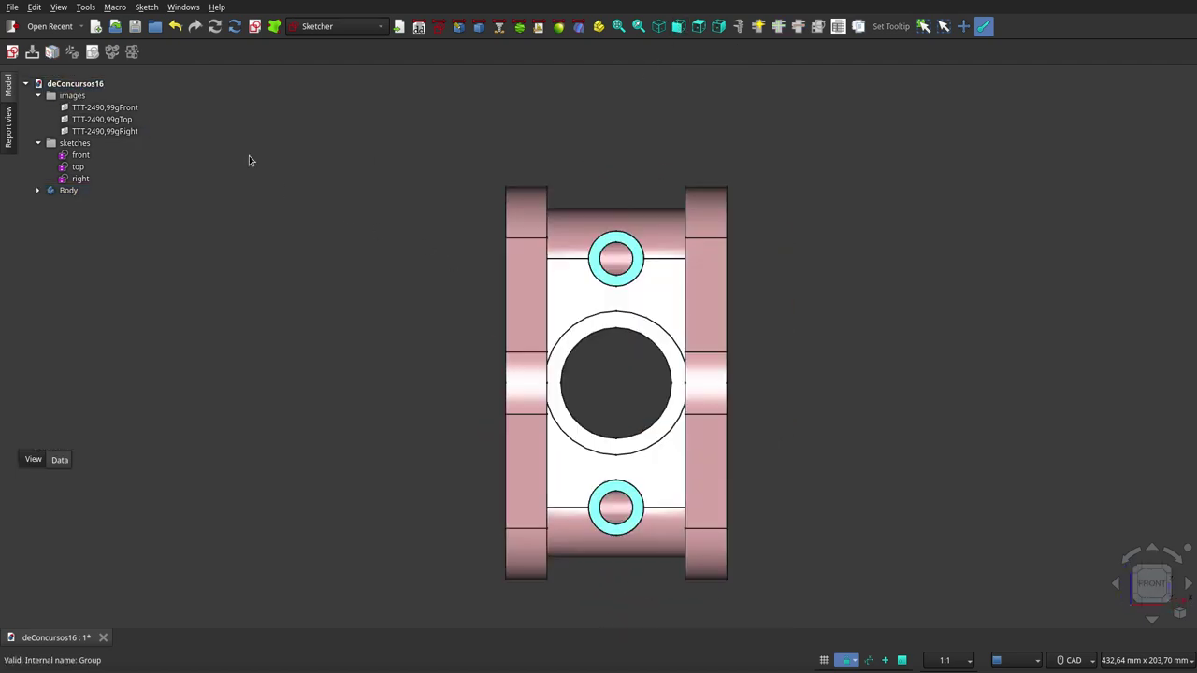
Step: Show the front reference image TTT-2490,99gFront behind the part
click(125, 109)
key(space)
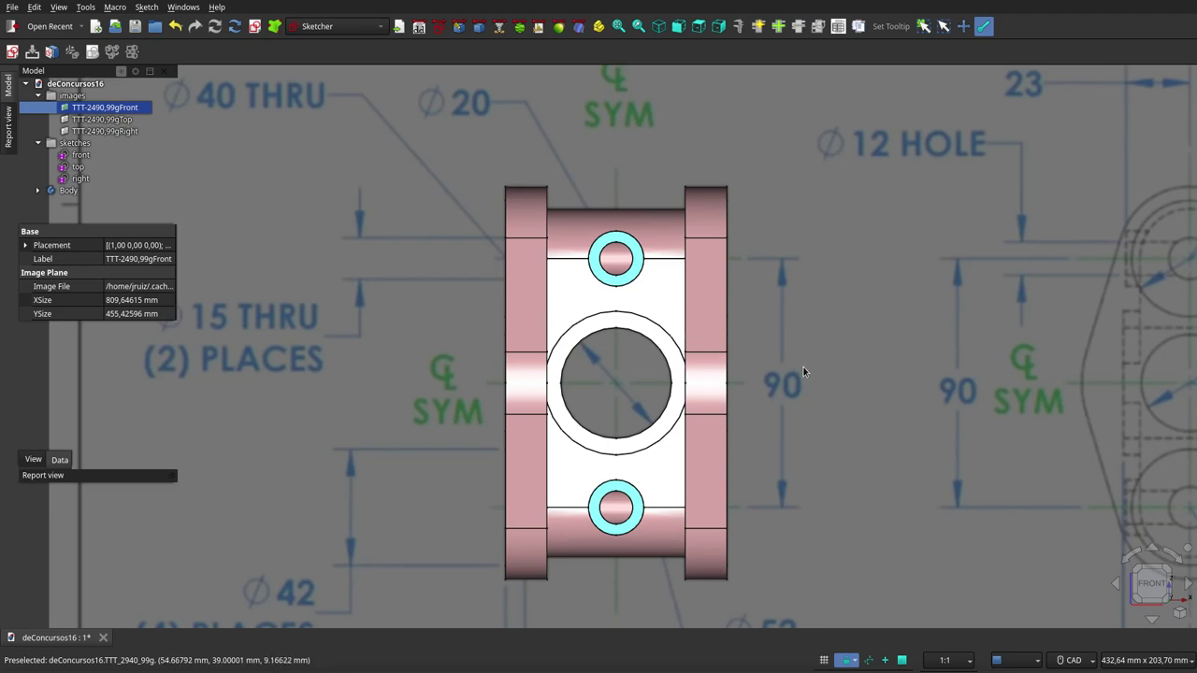
scroll(803, 366, down, 5)
scroll(917, 396, up, 2)
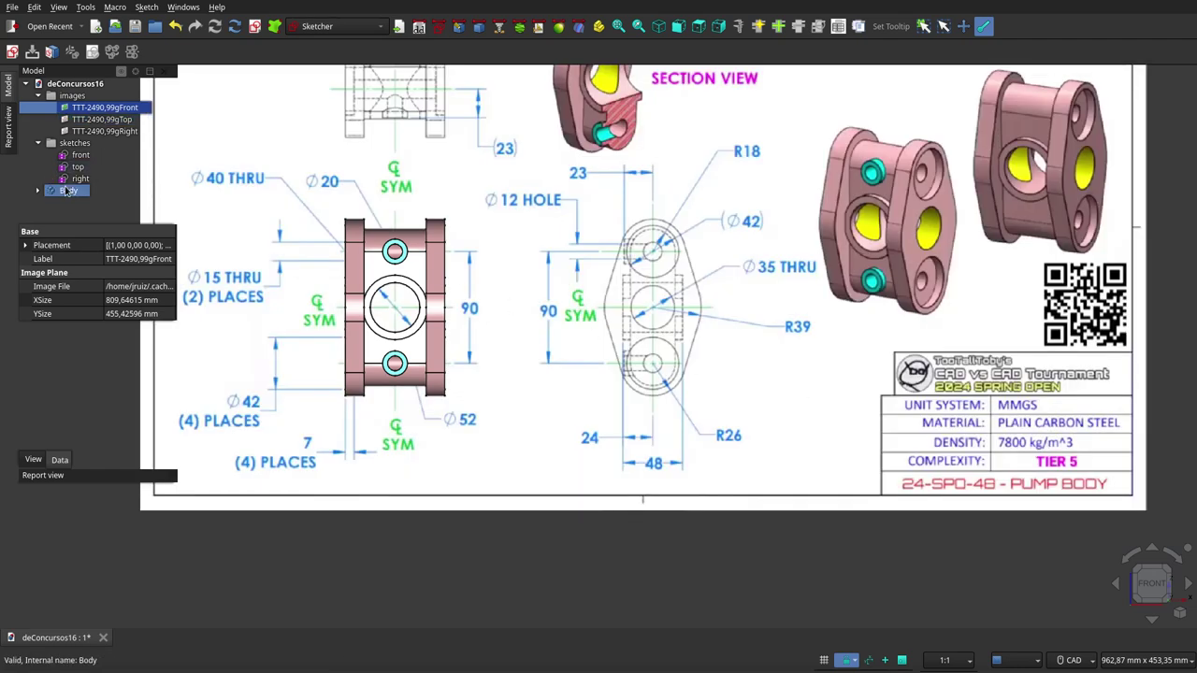
Step: Select the Body and widen the property panel to read mass 2,49099 kg and volume 319,35754 ml
click(66, 192)
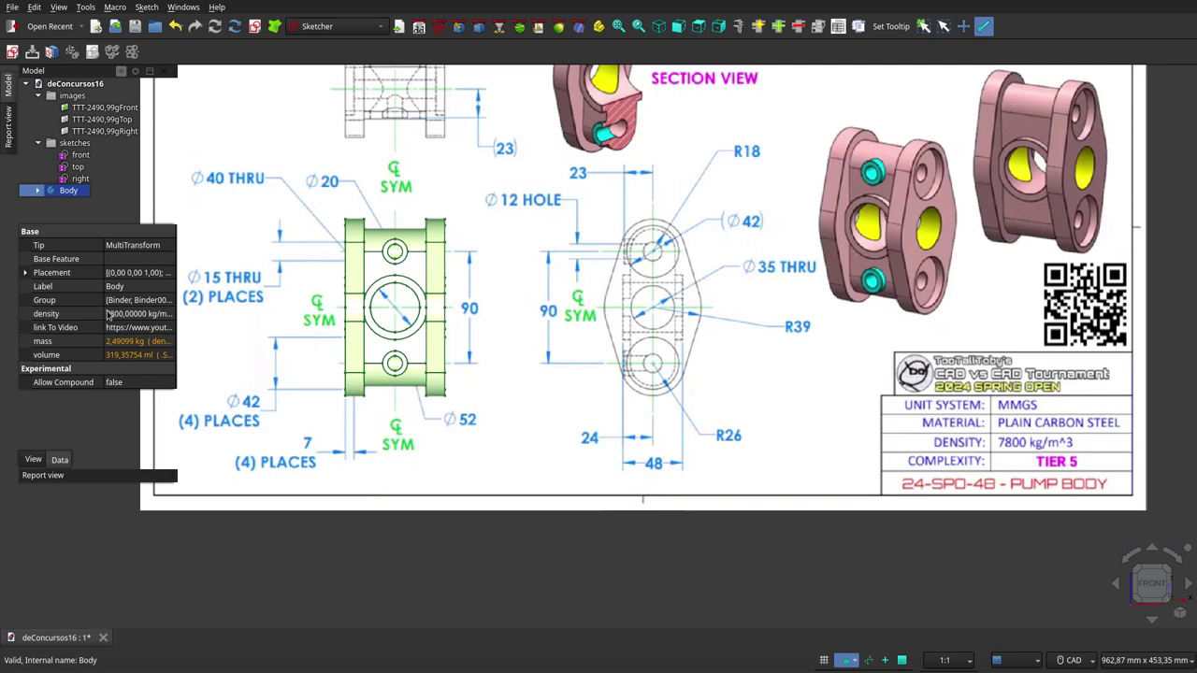
drag(103, 221, 102, 187)
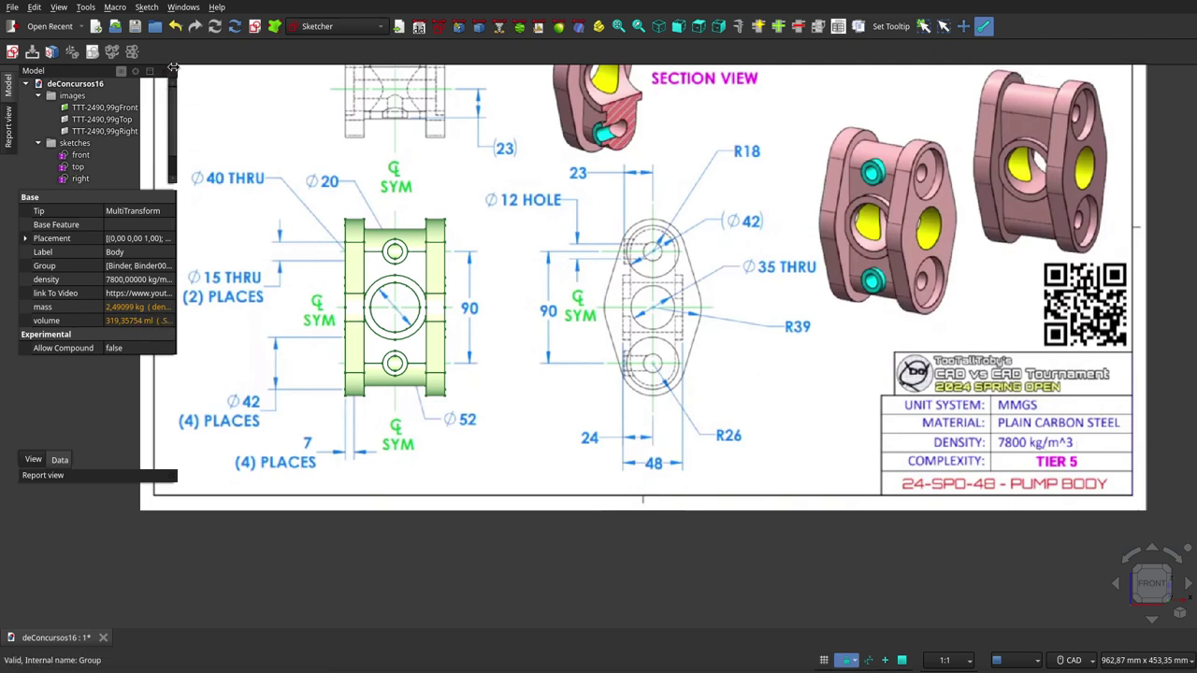
drag(173, 68, 241, 280)
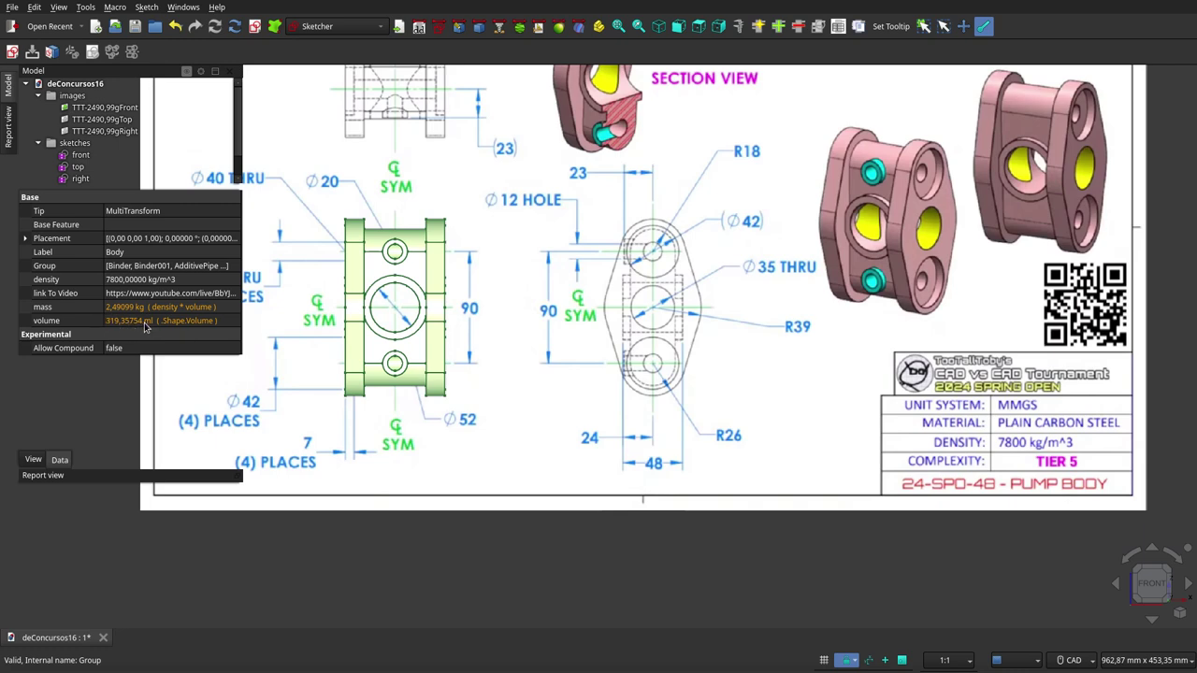
scroll(690, 426, down, 3)
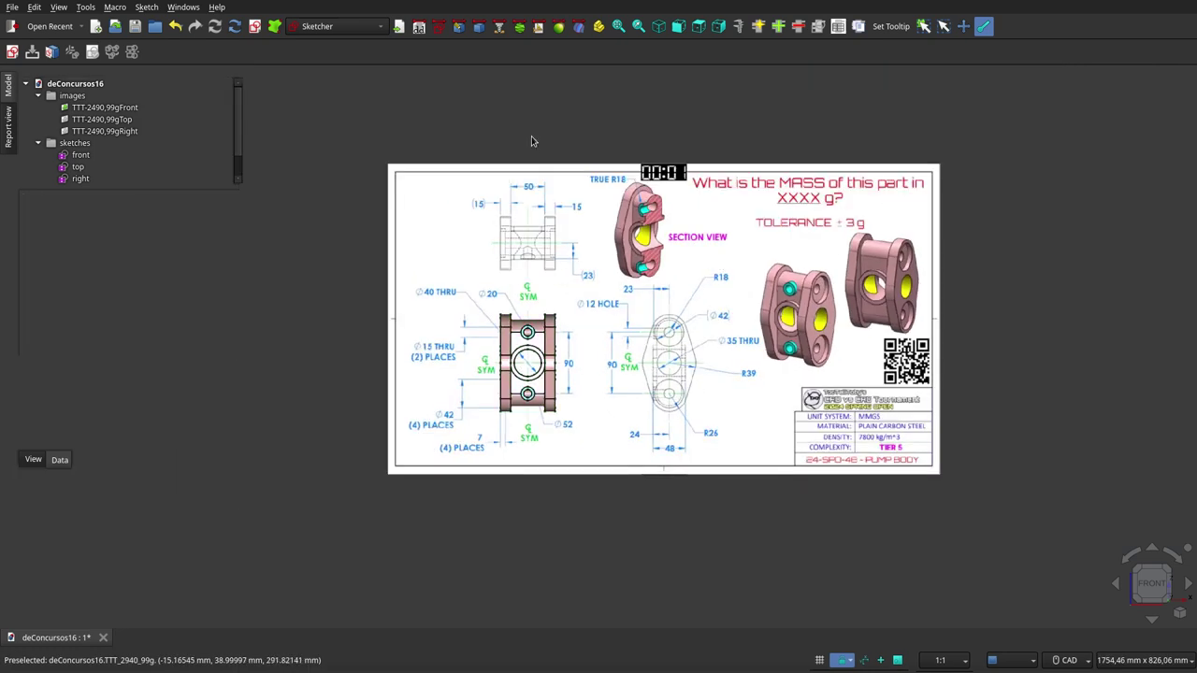
Step: Deselect the Body and inspect the lone pump body obliquely, from the front, then obliquely again
click(529, 140)
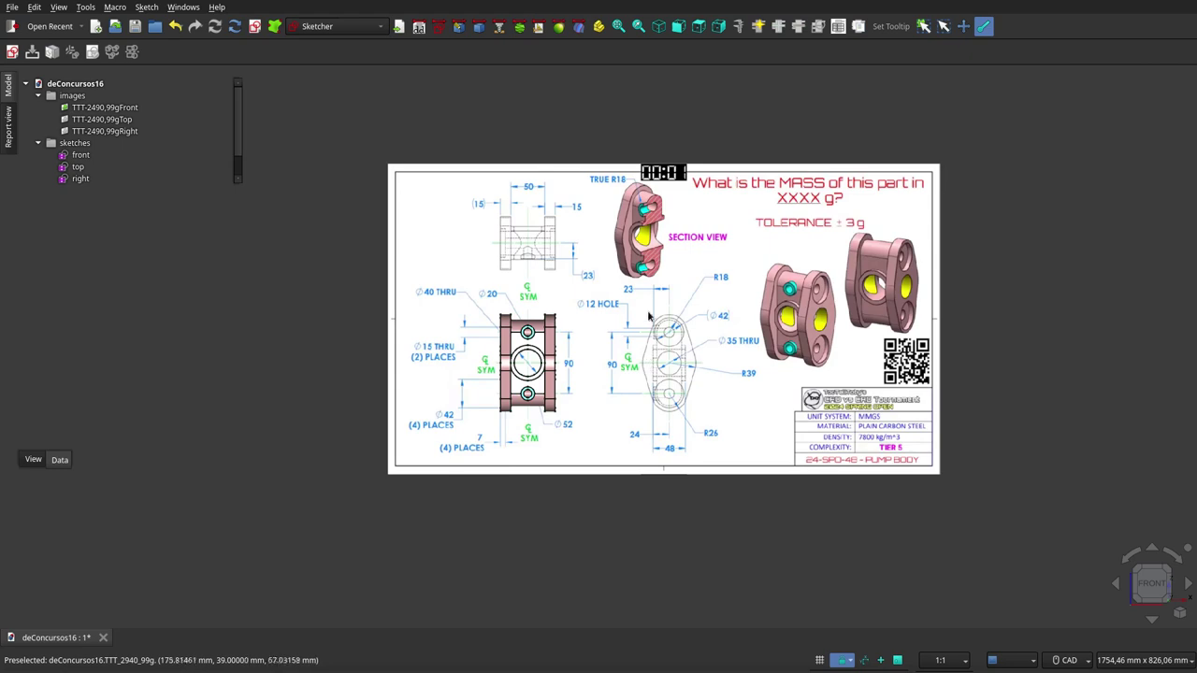
scroll(649, 316, up, 2)
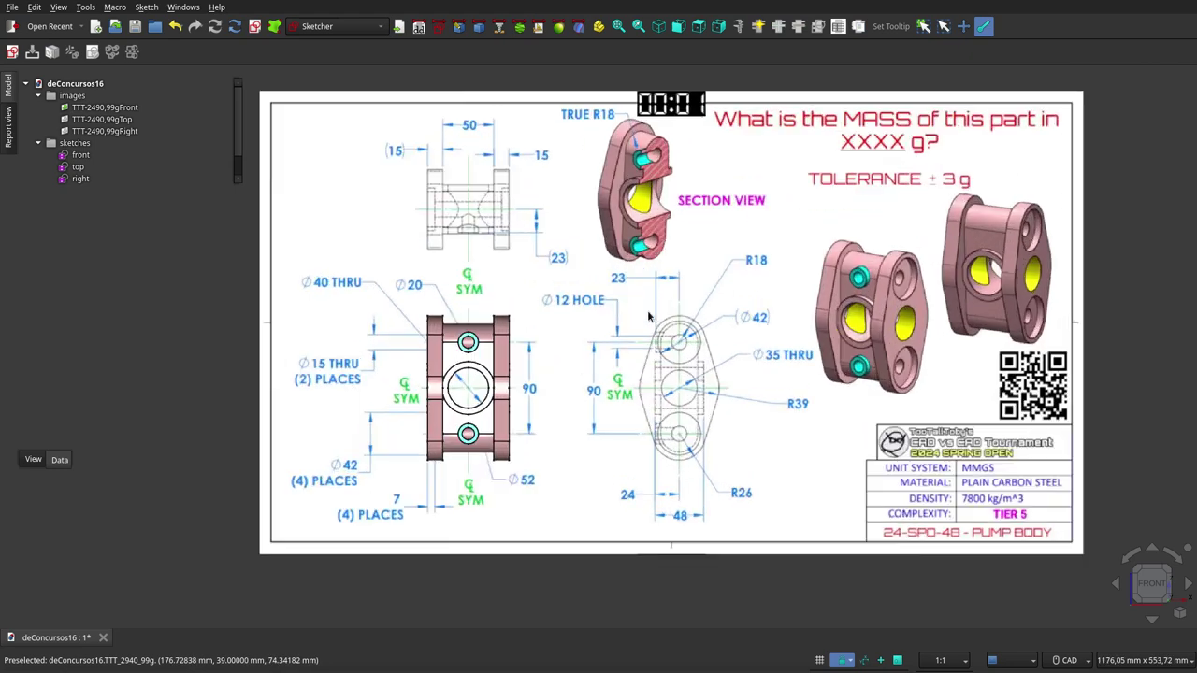
scroll(648, 316, down, 1)
scroll(648, 316, down, 1)
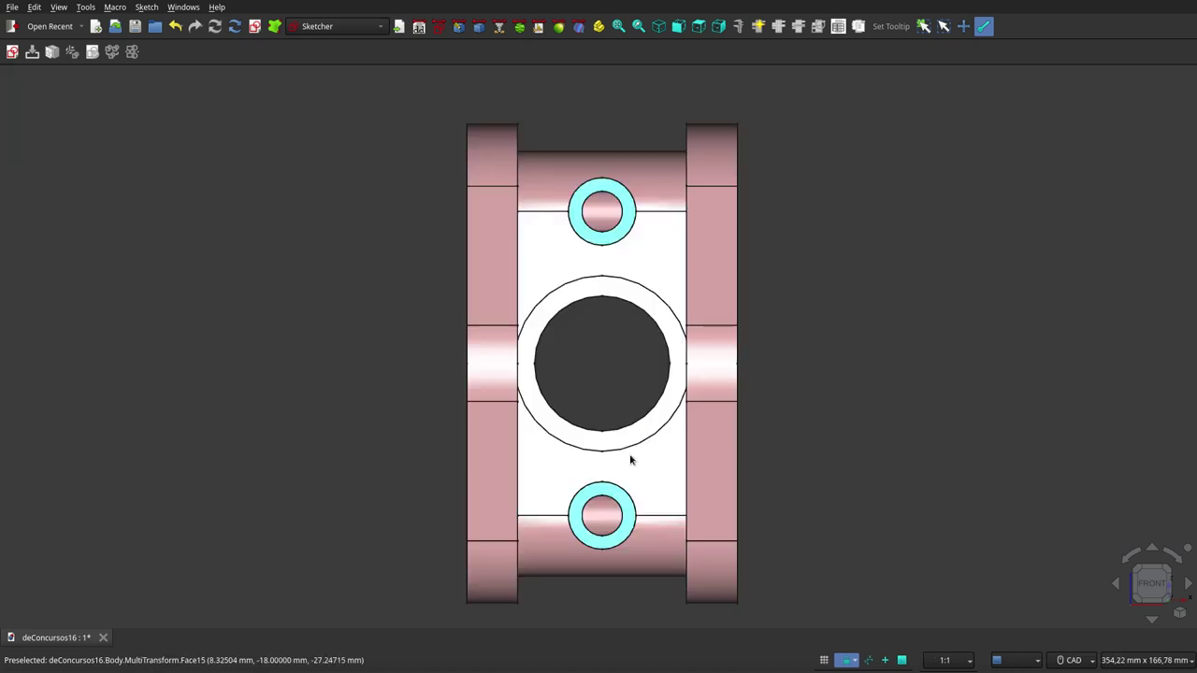
mouse_move(630, 459)
middle_down()
mouse_move(690, 434)
mouse_move(482, 482)
mouse_move(409, 465)
mouse_move(371, 428)
mouse_move(366, 390)
mouse_move(383, 334)
mouse_move(561, 337)
mouse_move(637, 319)
mouse_move(770, 347)
mouse_move(802, 374)
mouse_move(812, 417)
mouse_move(799, 508)
mouse_move(813, 546)
mouse_move(867, 575)
mouse_move(965, 582)
mouse_move(1048, 567)
mouse_move(795, 571)
mouse_move(561, 553)
mouse_move(406, 561)
mouse_move(312, 495)
mouse_move(299, 420)
mouse_move(323, 392)
mouse_move(540, 393)
middle_up()
key(1)
scroll(606, 357, down, 2)
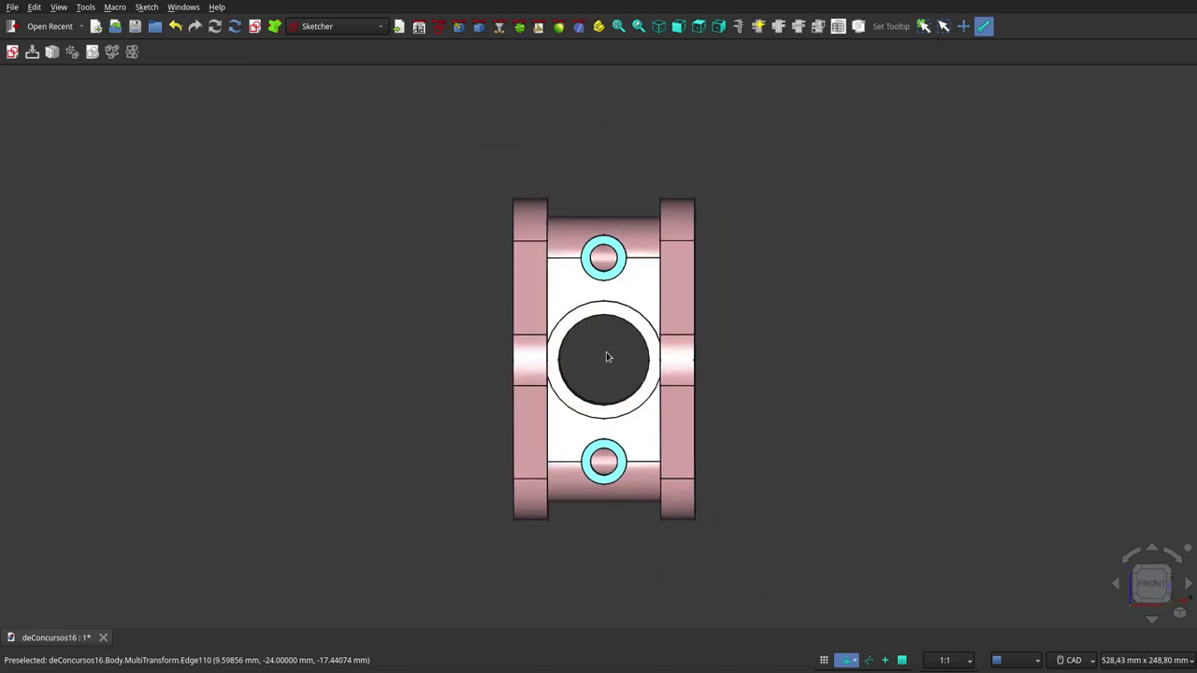
scroll(606, 357, down, 2)
mouse_move(610, 351)
middle_down()
mouse_move(361, 393)
mouse_move(329, 446)
mouse_move(345, 543)
mouse_move(380, 599)
mouse_move(417, 618)
mouse_move(601, 617)
mouse_move(743, 564)
mouse_move(798, 484)
mouse_move(799, 401)
mouse_move(775, 352)
mouse_move(740, 326)
mouse_move(658, 301)
mouse_move(515, 310)
mouse_move(489, 358)
mouse_move(489, 423)
mouse_move(534, 628)
mouse_move(614, 524)
mouse_move(642, 383)
middle_up()
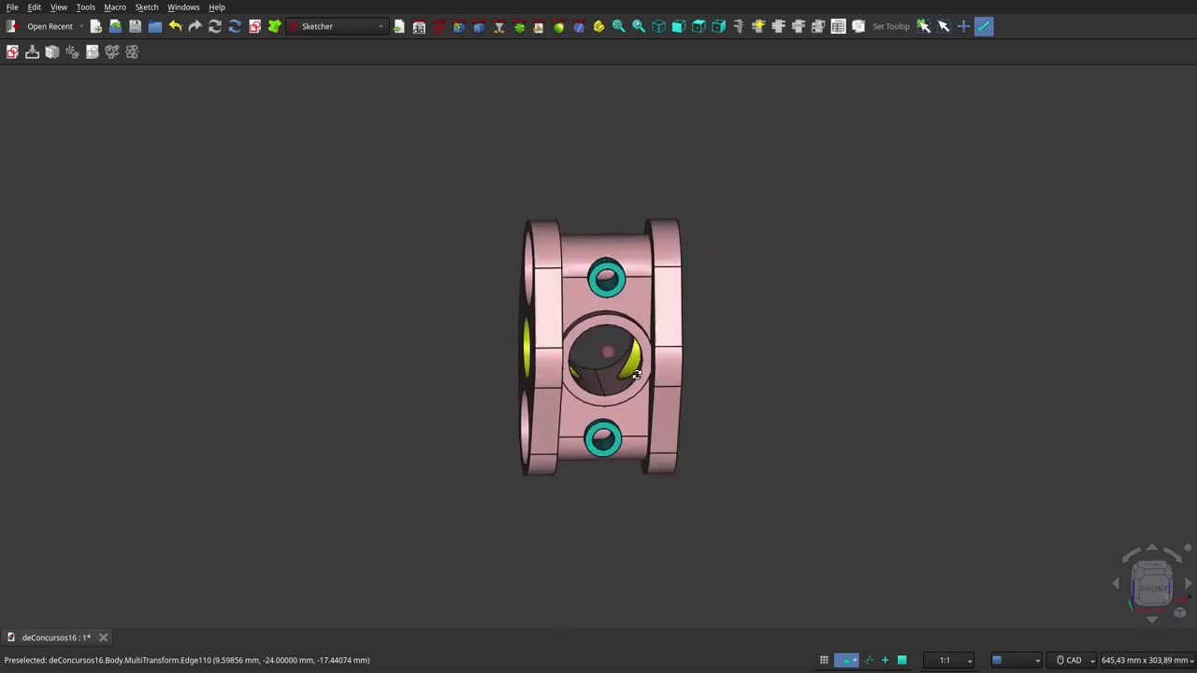